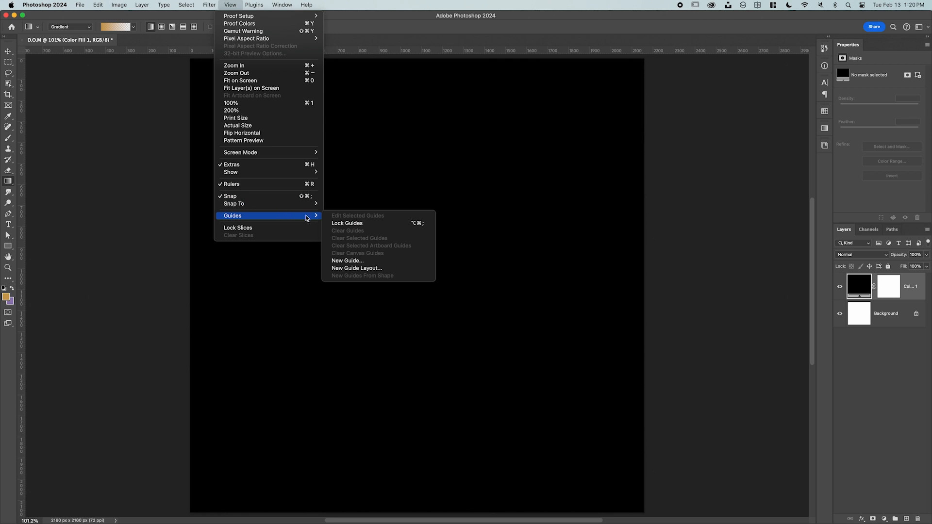
Create a guide layout with 5 columns and 5 rows, each with an 80 px gutter.
left_click(369, 269)
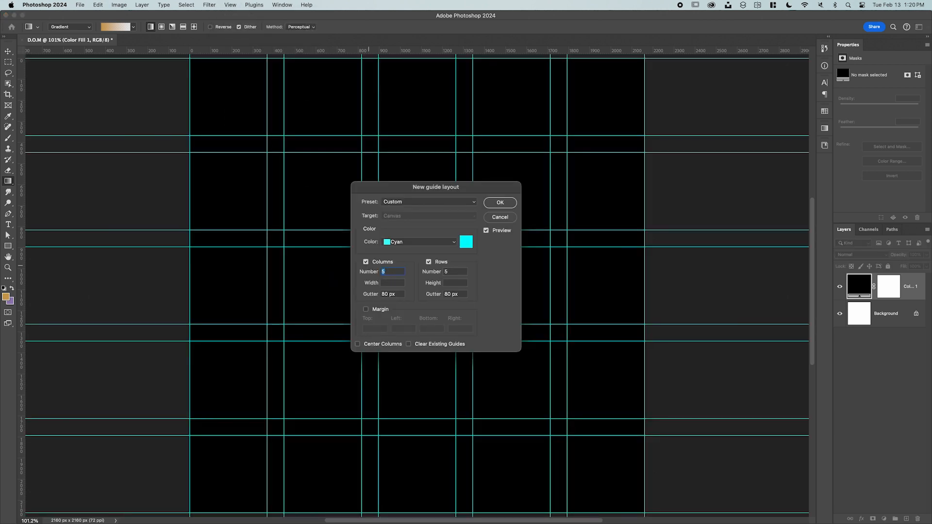
left_click(402, 294)
left_click(460, 294)
left_click(497, 203)
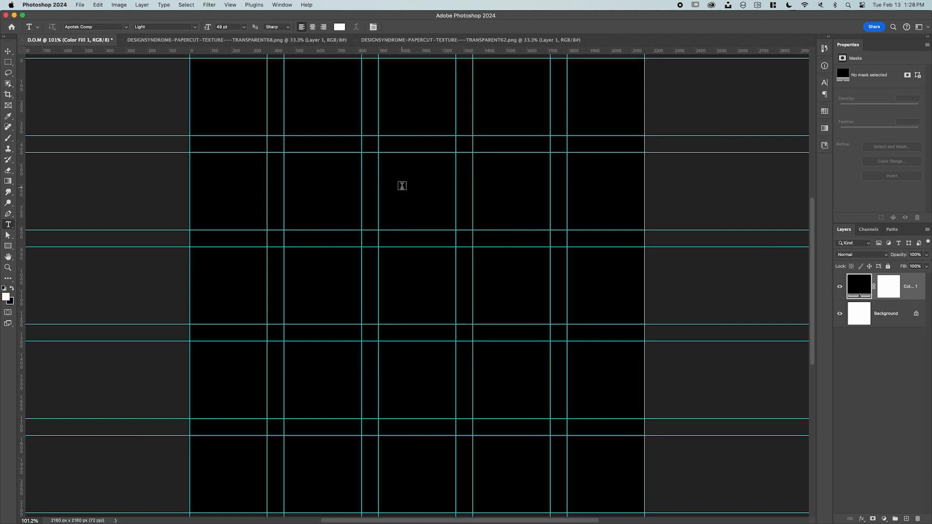
Add a text layer reading "DIAMONDS ON MY" and set its font to Amboy Black.
left_click(402, 186)
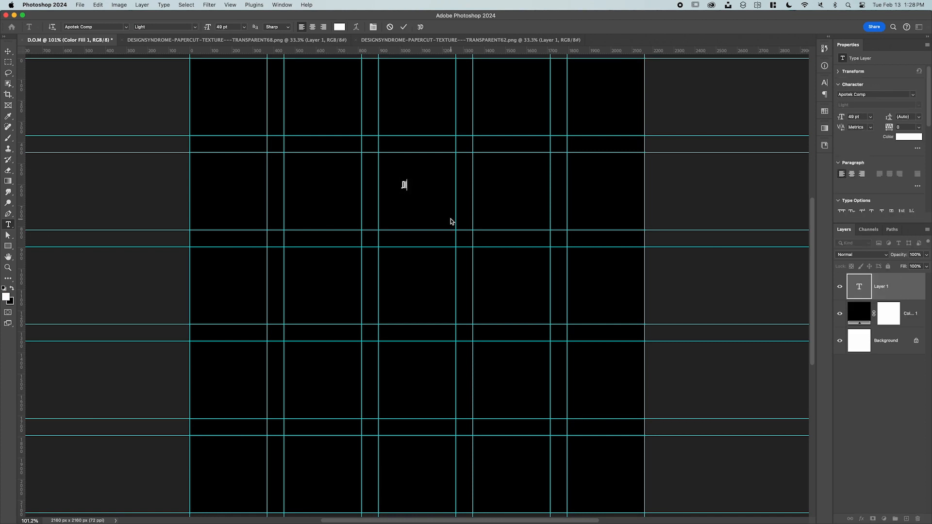
type("DIAMONDS ON MY")
left_click_drag(402, 185, 446, 185)
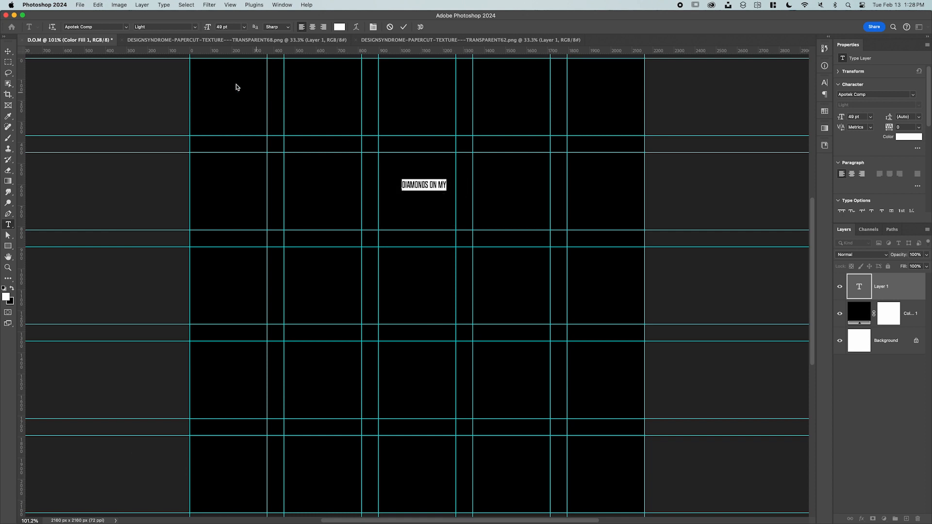
left_click(126, 27)
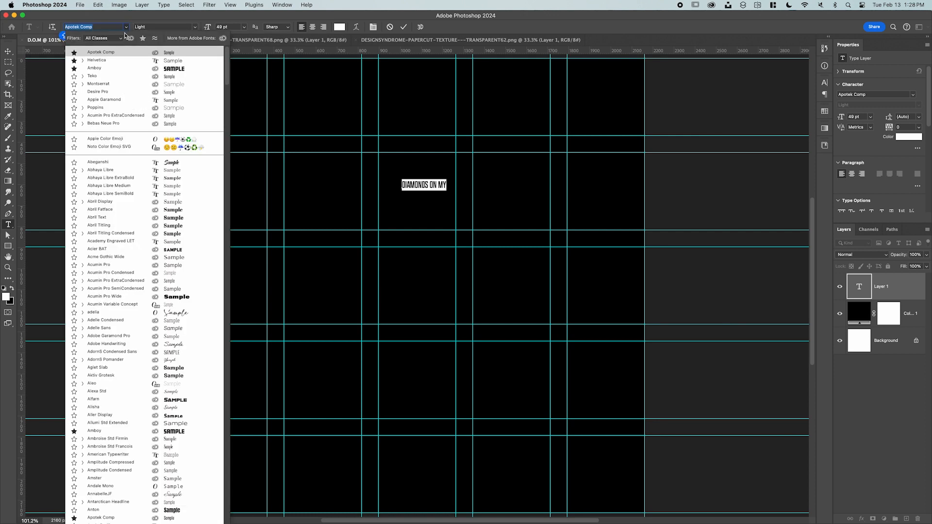
left_click(128, 68)
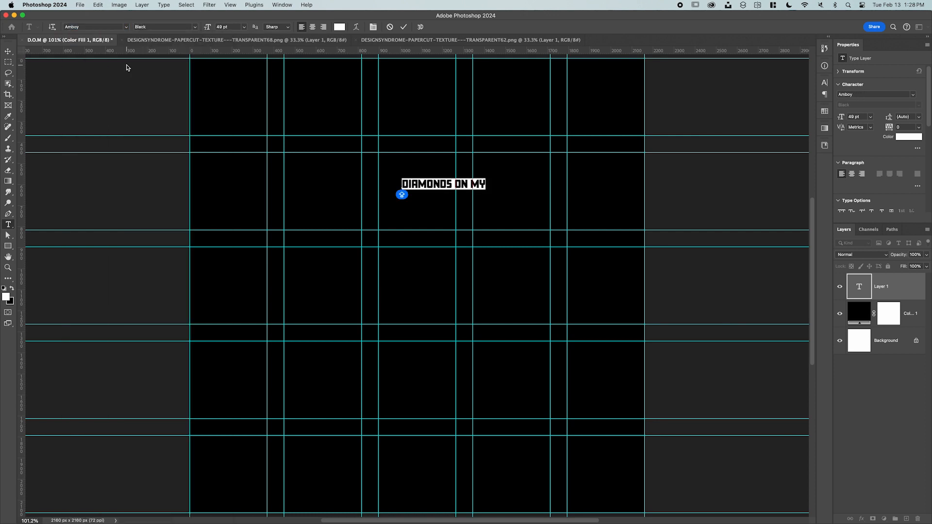
left_click(8, 51)
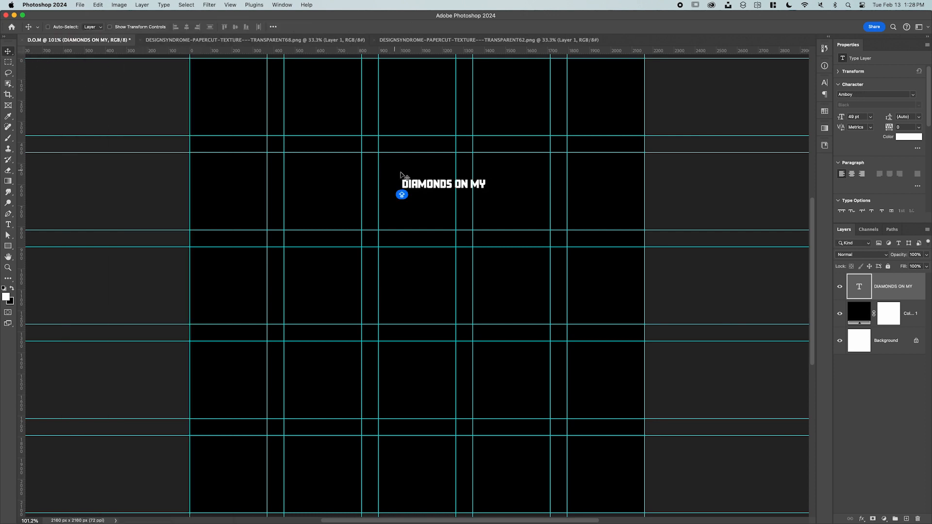
Scale the "DIAMONDS ON MY" text across the three middle guide columns and move it up onto the first row's lower guide.
key("super+t")
left_click_drag(486, 179, 566, 153)
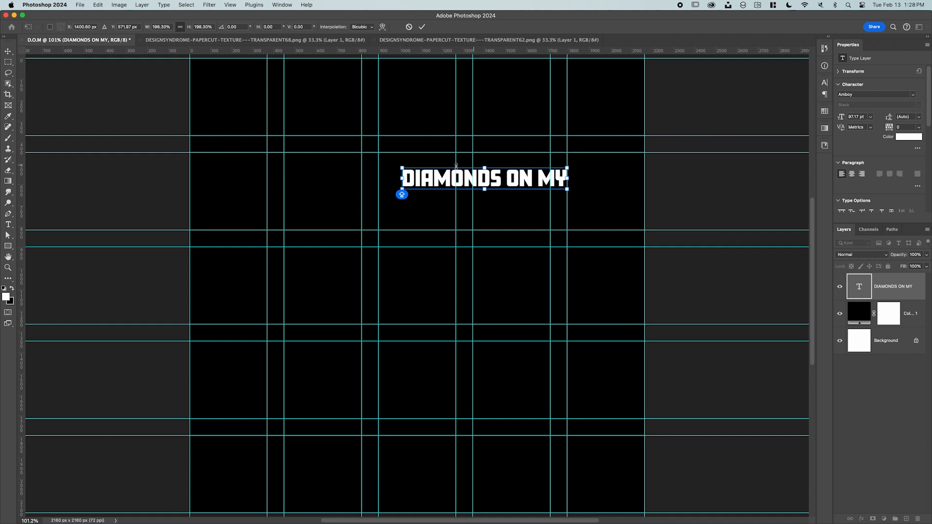
left_click_drag(403, 168, 266, 142)
left_click_drag(421, 180, 422, 130)
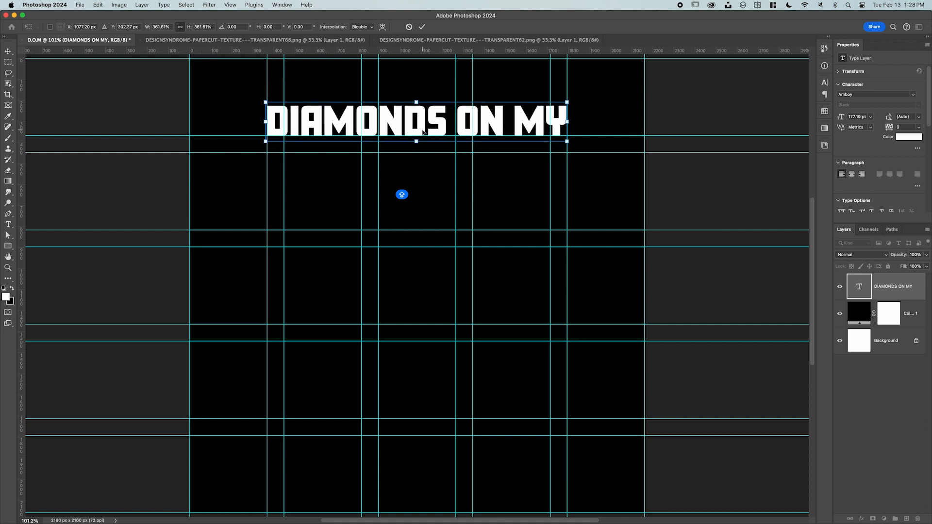
key("Return")
Set the title's kerning to Optical and enlarge it slightly, to about 180 pt, to fit the column guides.
left_click(871, 129)
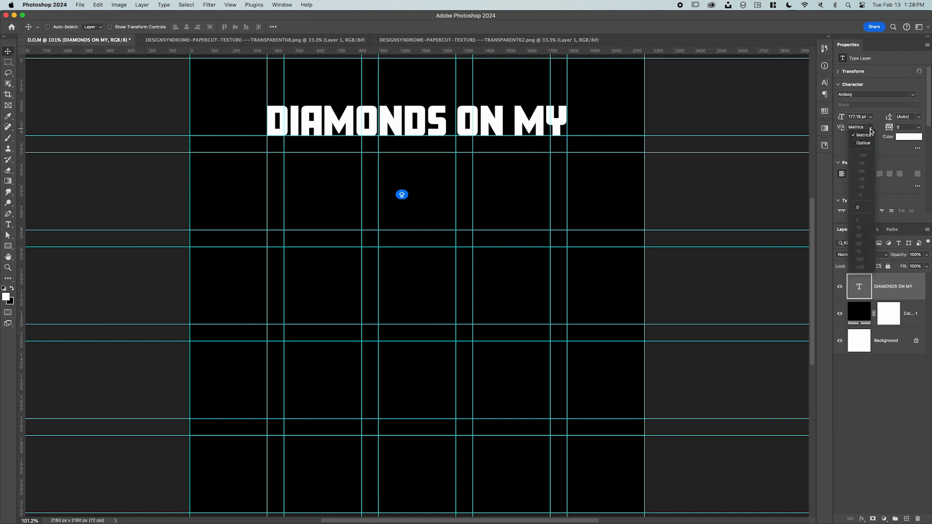
left_click(858, 141)
key("super+t")
left_click_drag(563, 102, 570, 101)
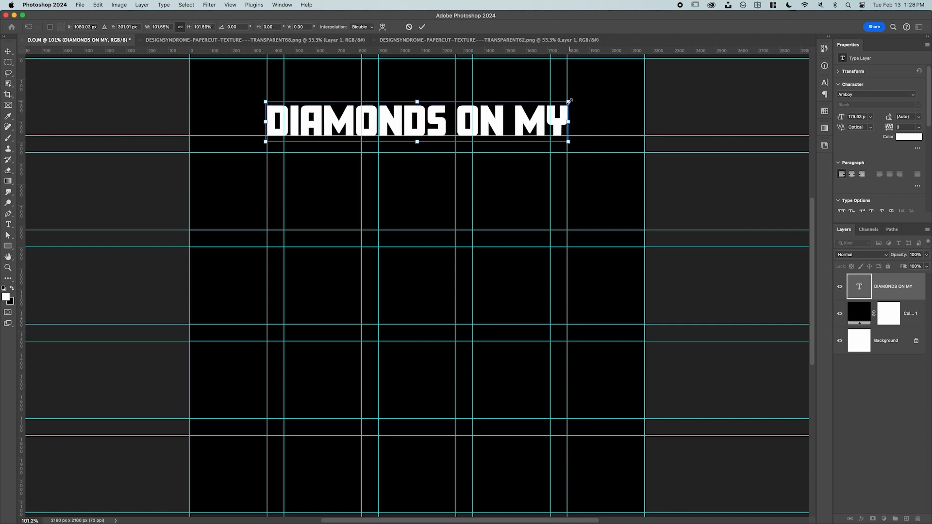
key("Return")
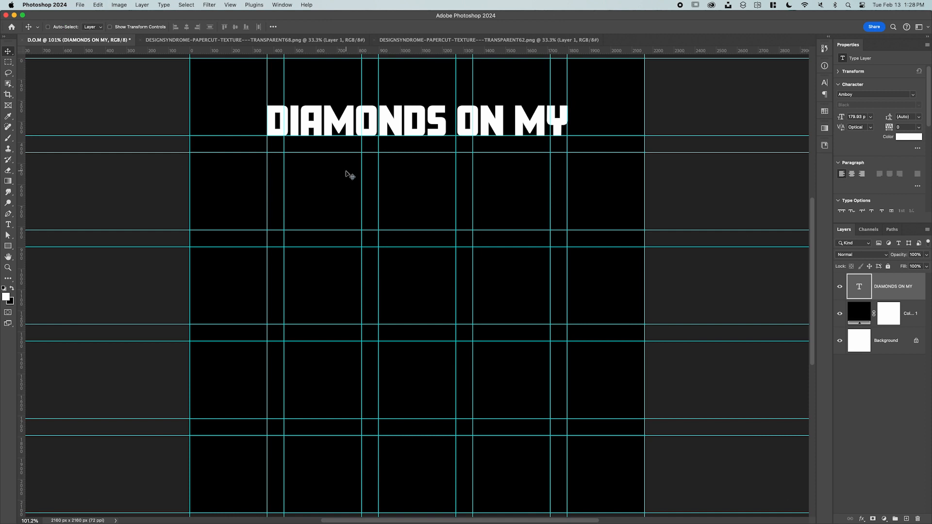
Add a second text layer reading "MIND" below the first title line.
key("t")
left_click(329, 179)
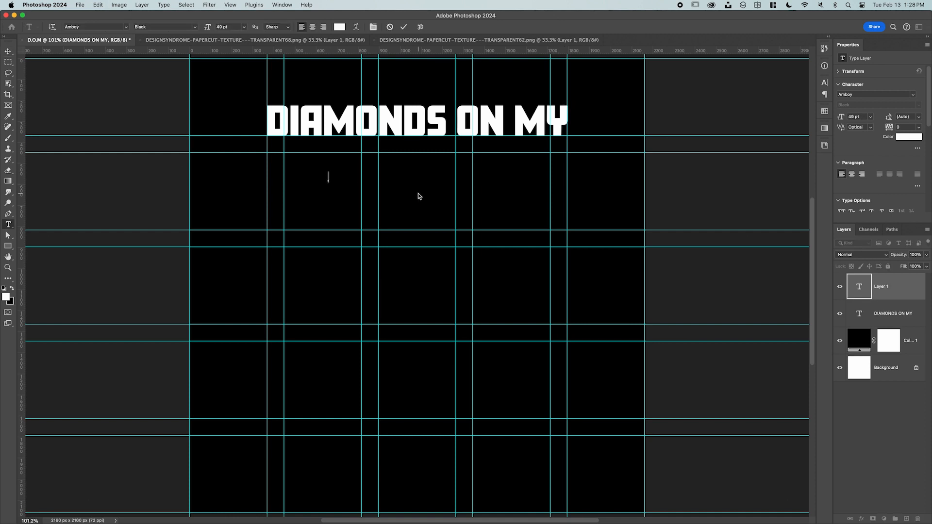
type("MIND")
left_click(8, 51)
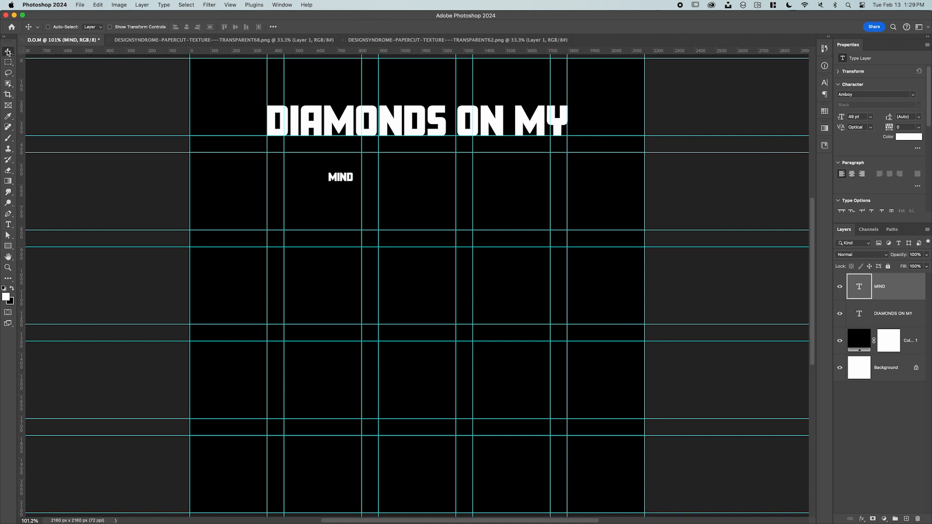
Scale the "MIND" text to about 613.9 pt so it matches the width of the title line above.
key("super+t")
left_click_drag(354, 176, 576, 178)
left_click_drag(330, 178, 265, 182)
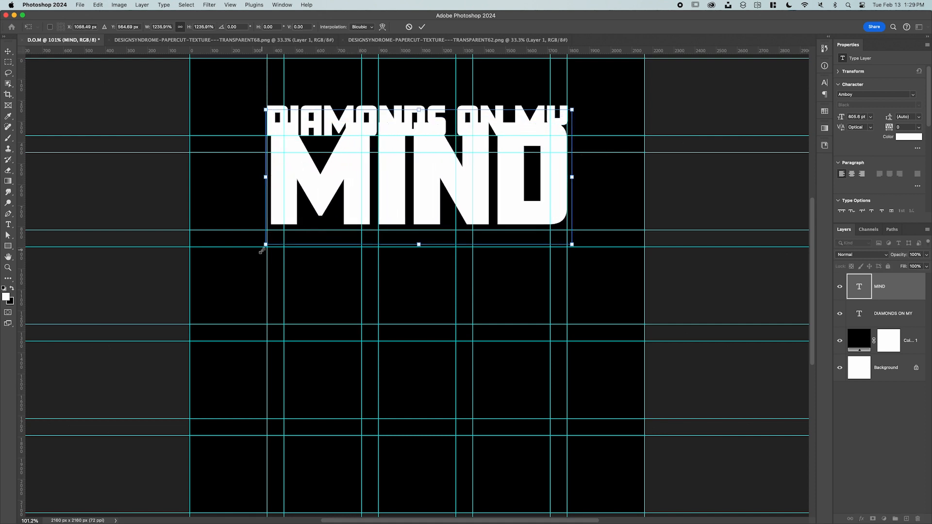
left_click_drag(265, 245, 261, 247)
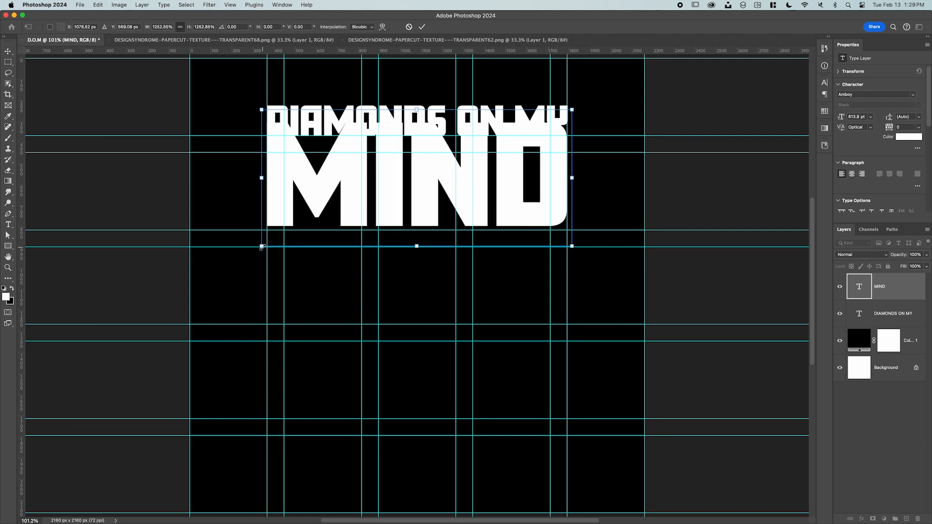
key("Return")
Move "MIND" down to align its top with the second row's upper guide, and check the spacing without guides.
left_click_drag(437, 177, 438, 213)
key("super+semicolon")
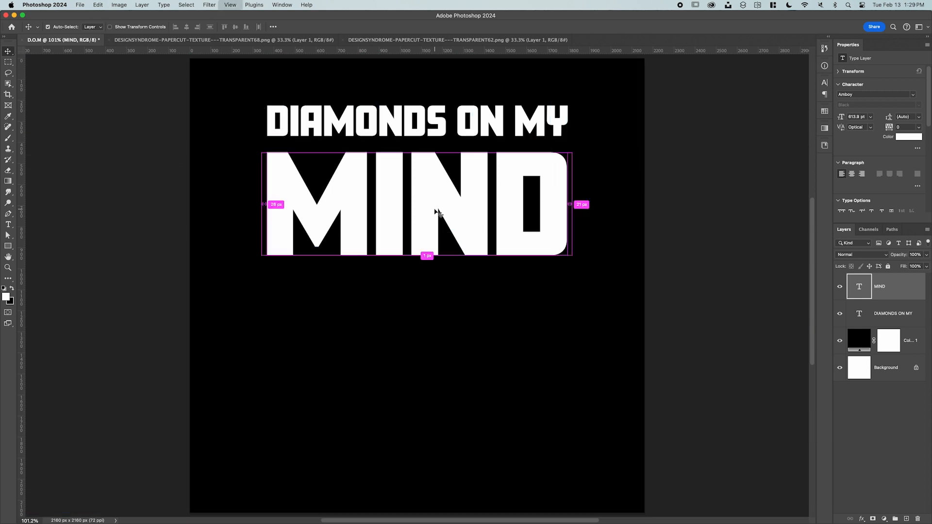
key("super+semicolon")
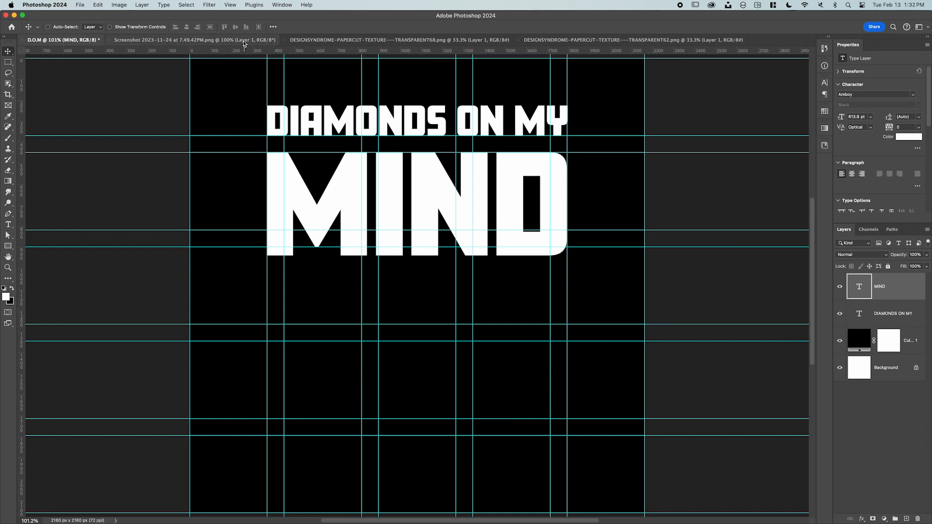
Bring the masked portrait from the screenshot document into the poster and scale it to about 1153 × 1129 px, overlapping "MIND".
left_click(243, 44)
left_click_drag(423, 266, 429, 300)
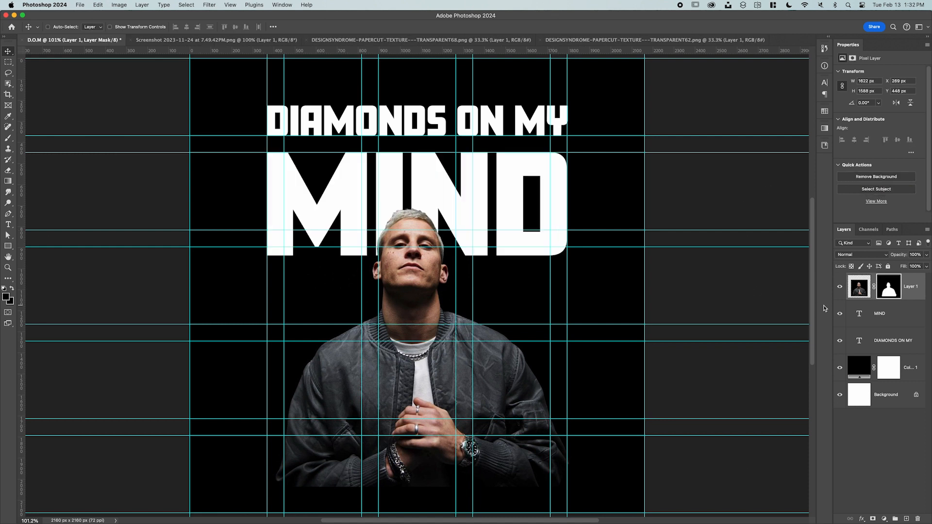
key("super")
key("super+t")
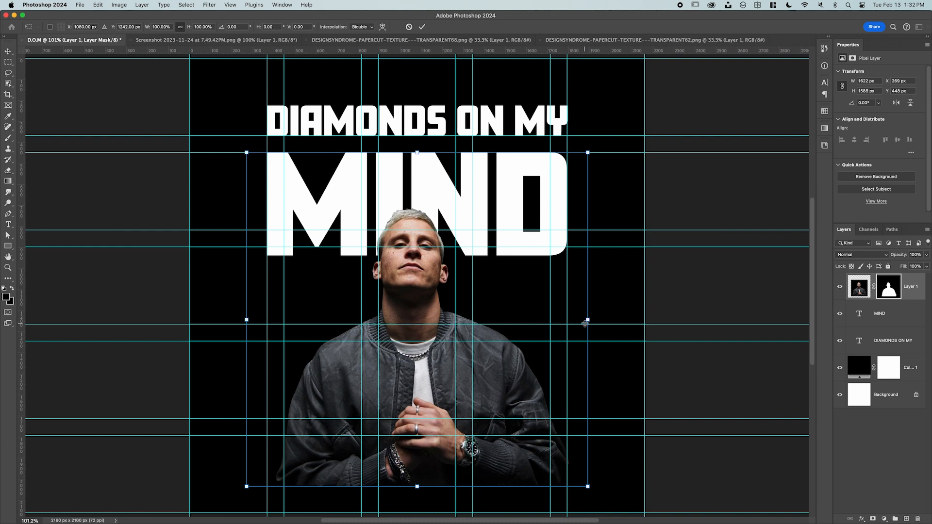
left_click_drag(588, 320, 567, 320)
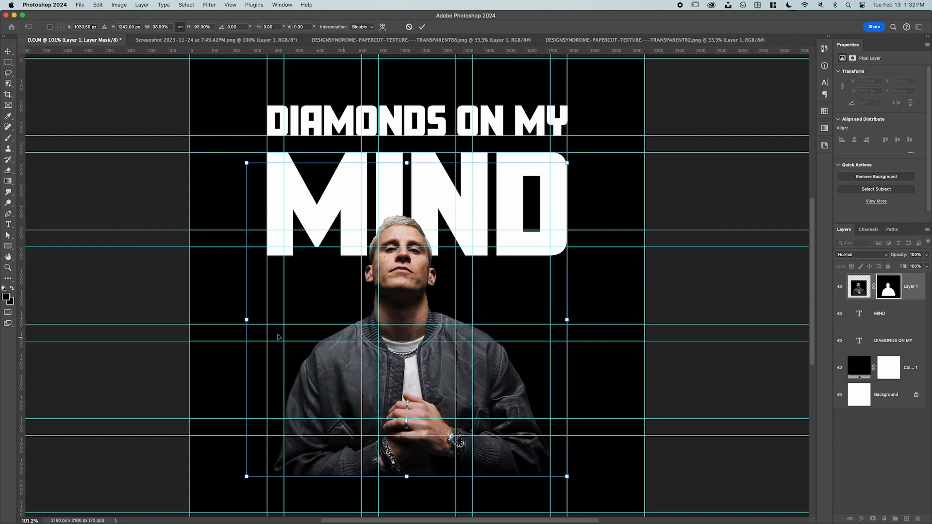
left_click_drag(245, 320, 267, 319)
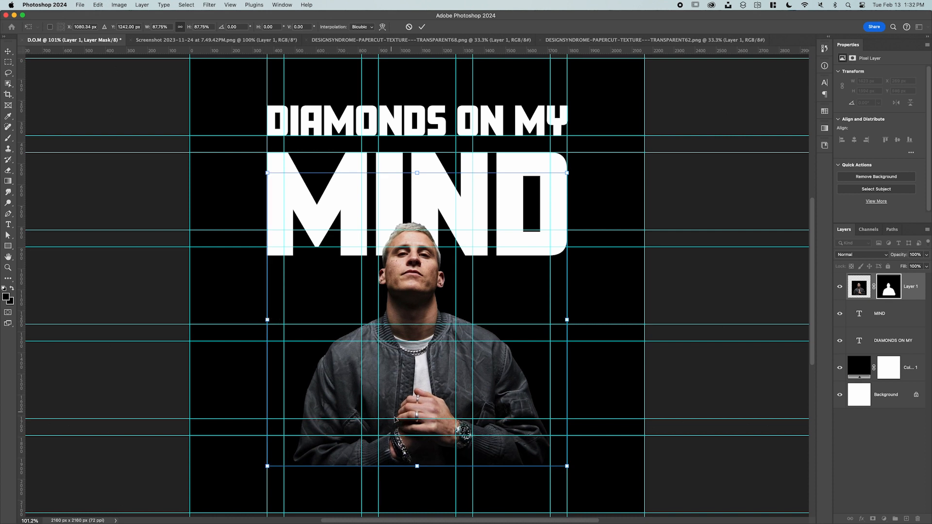
left_click_drag(416, 466, 421, 436)
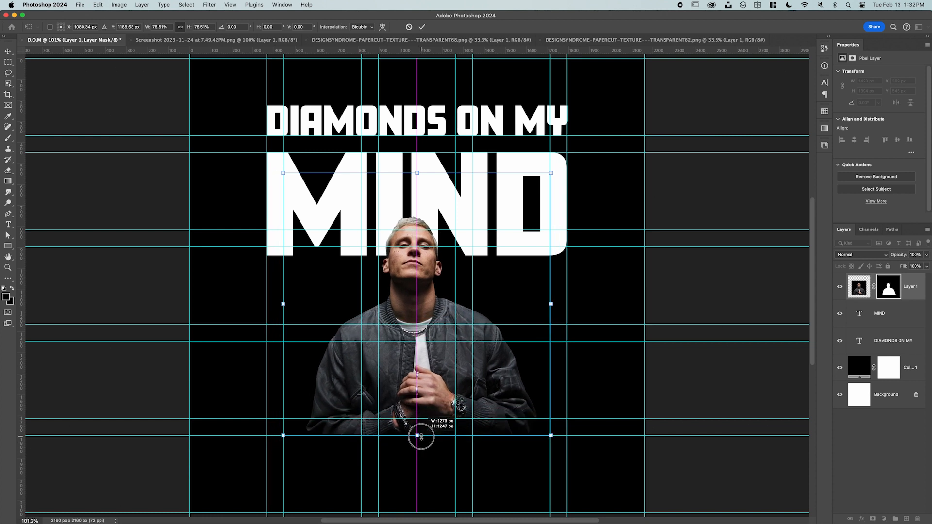
left_click_drag(420, 437, 423, 418)
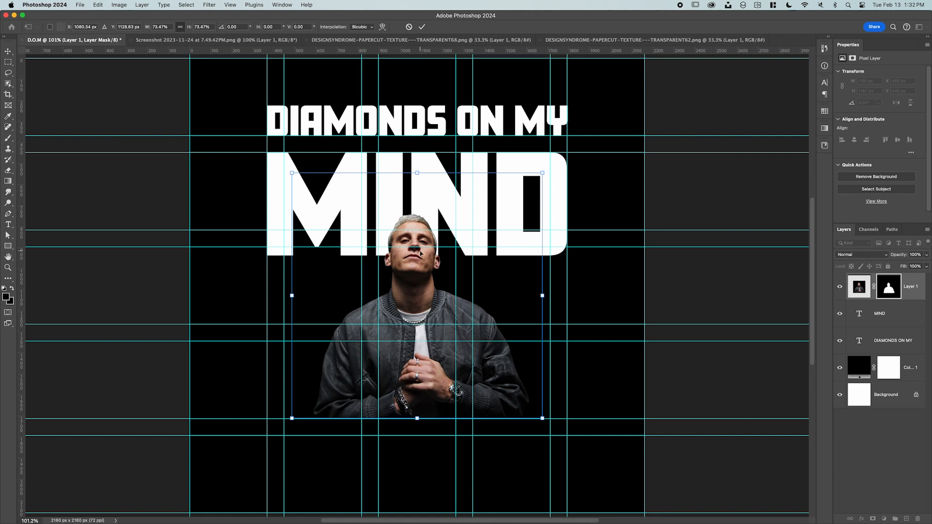
left_click_drag(418, 175, 417, 180)
key("Return")
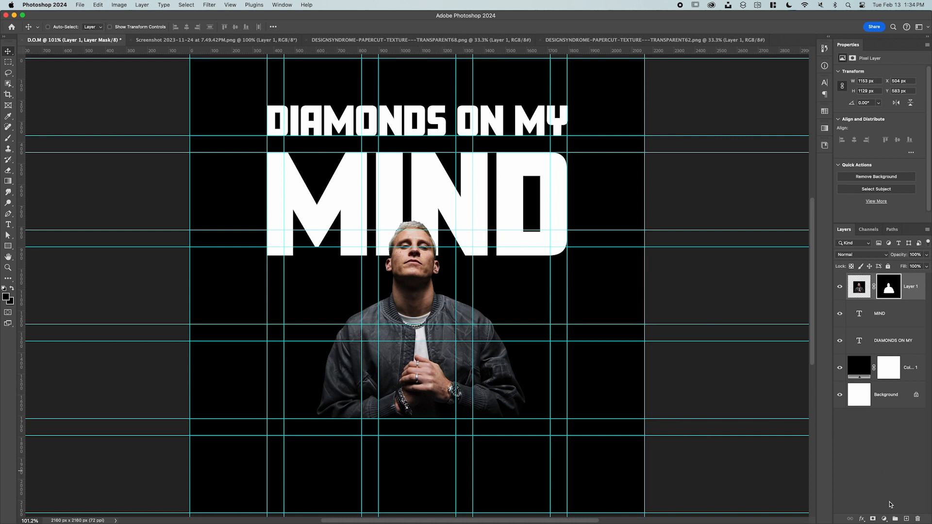
Add a Black & White adjustment with Cyans 295 and Yellows 61, clipped to the portrait layer.
left_click(885, 519)
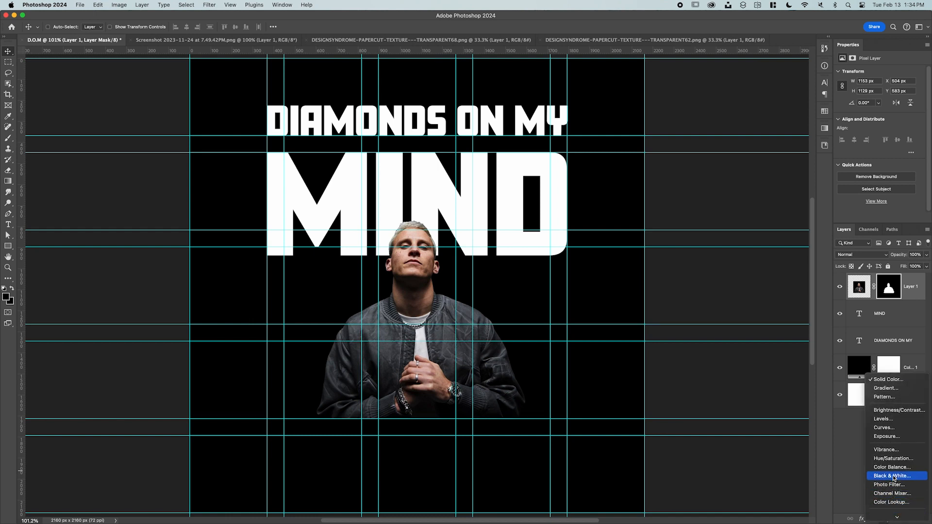
left_click(892, 476)
left_click_drag(882, 148, 919, 150)
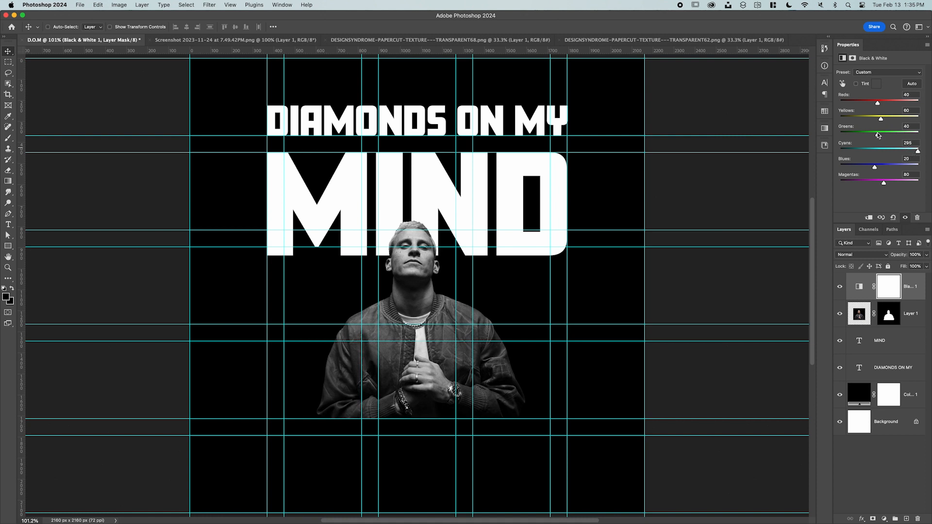
mouse_move(881, 119)
left_mouse_down()
mouse_move(847, 118)
mouse_move(882, 118)
left_mouse_up()
left_click(862, 301, "alt")
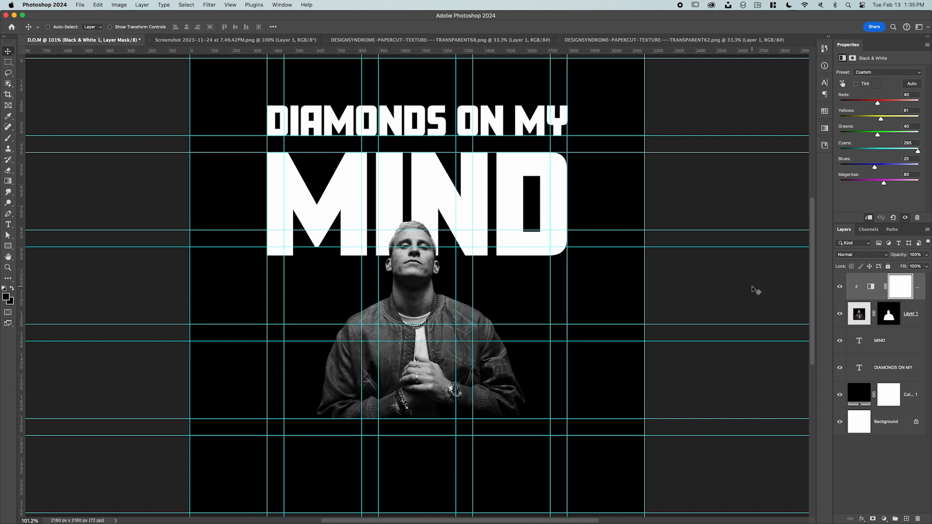
Compare the composition with and without guides, leaving the guides hidden.
key("super+semicolon")
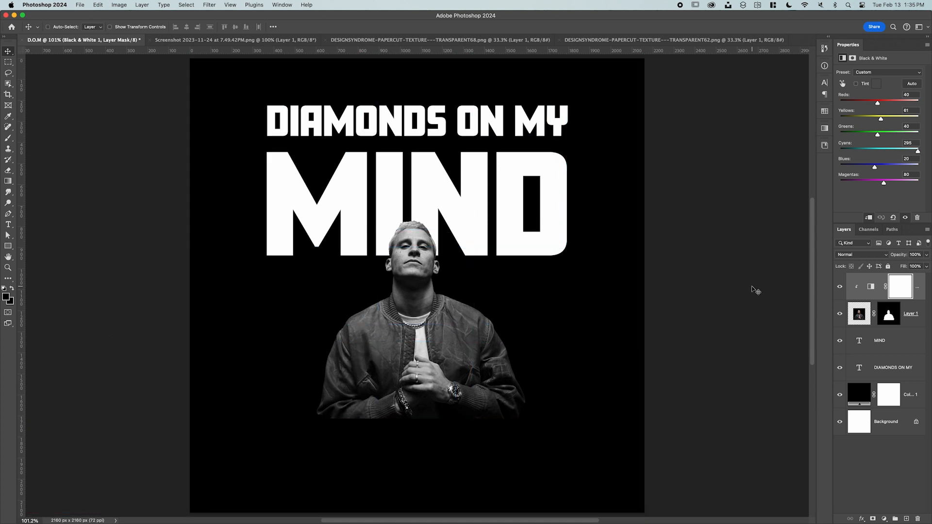
key("super+semicolon")
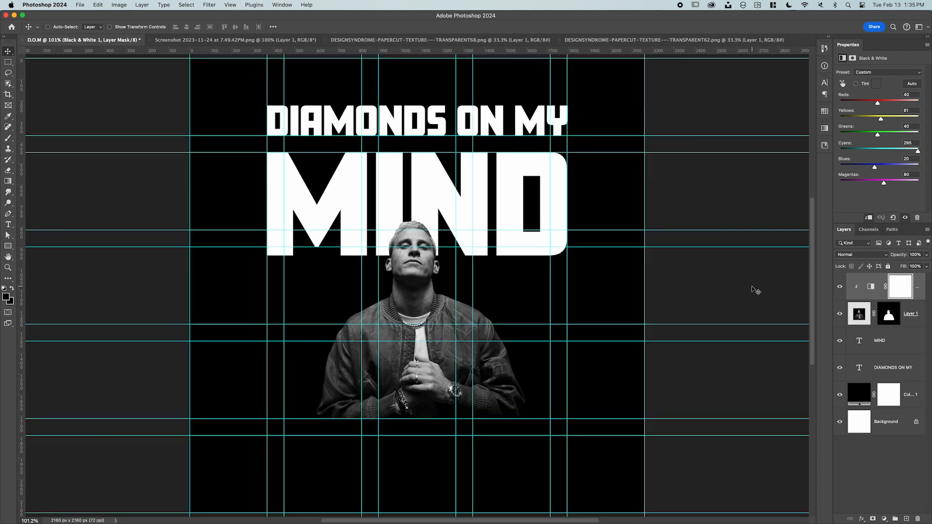
key("super+semicolon")
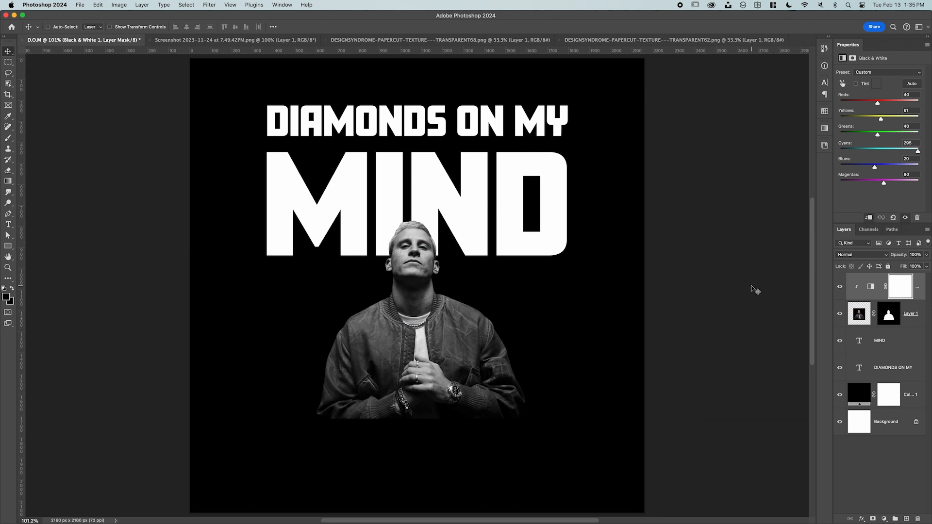
Create a rasterized duplicate of the "MIND" text layer beneath it and hide the original text layer.
left_click(899, 349)
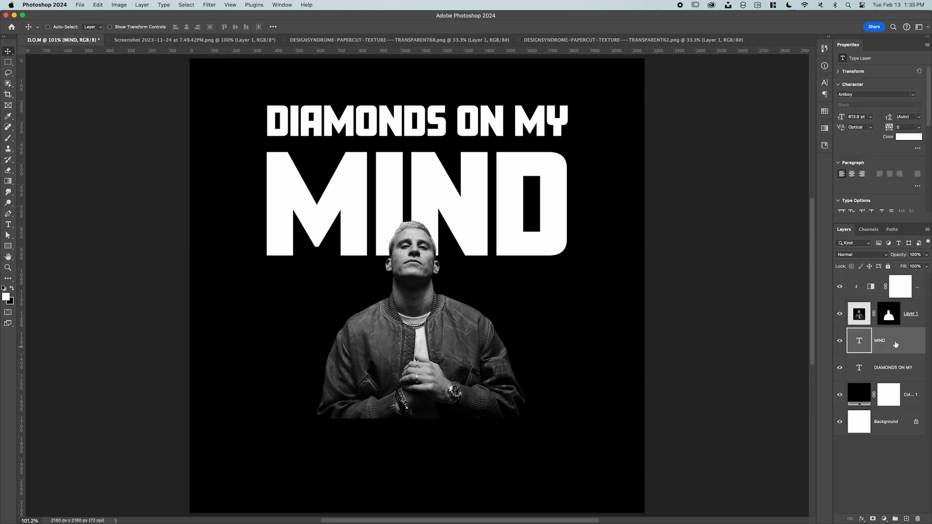
mouse_move(894, 339)
left_mouse_down()
mouse_move(893, 359)
mouse_move(894, 351)
left_mouse_up()
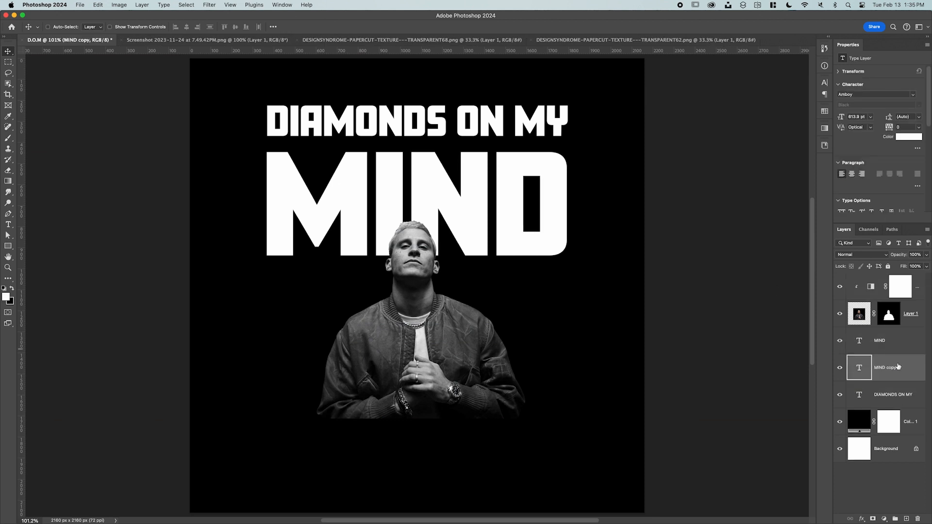
right_click(903, 365)
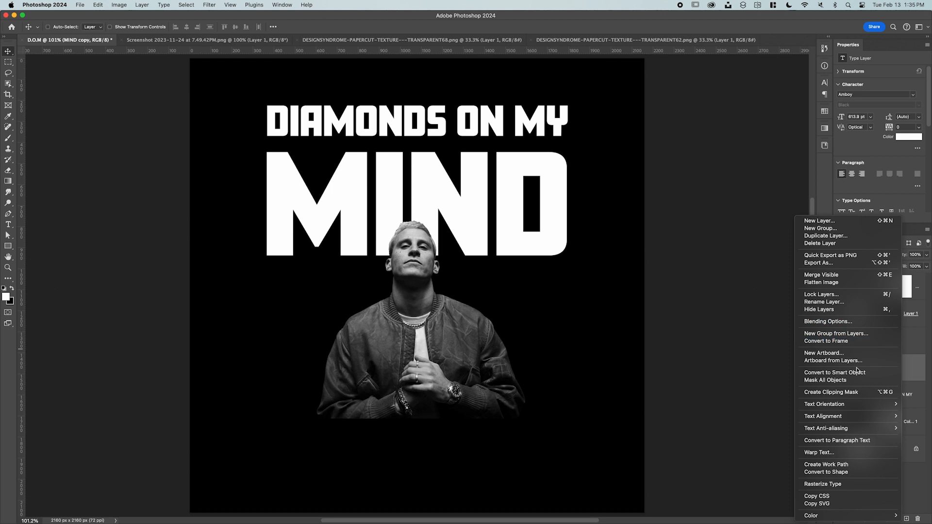
left_click(855, 485)
left_click(840, 341)
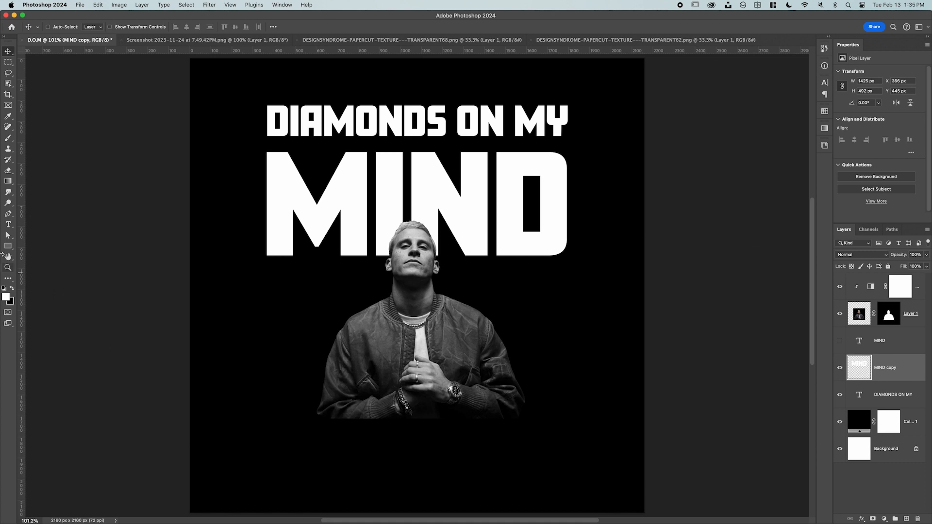
Smudge the lower parts of the M and N in the rasterized "MIND" toward the portrait, using a 176 px brush at 20% and 30% strength.
left_click(8, 193)
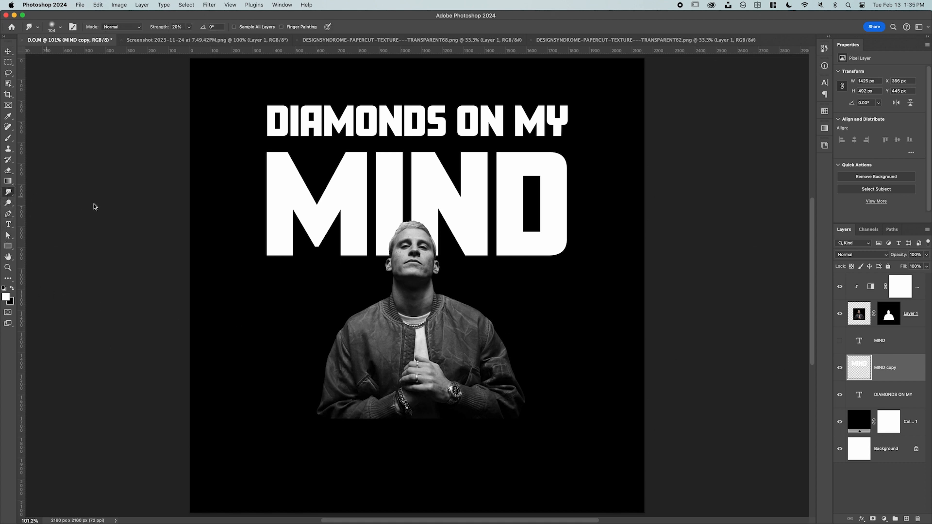
left_click_drag(309, 276, 318, 276, "alt+super")
key("super+z")
mouse_move(316, 274)
left_mouse_down("ctrl+alt")
mouse_move(332, 275)
mouse_move(345, 258)
mouse_move(298, 252)
mouse_move(373, 308)
left_mouse_up("ctrl+alt")
mouse_move(295, 244)
left_mouse_down()
mouse_move(377, 275)
mouse_move(357, 260)
mouse_move(400, 270)
mouse_move(364, 258)
mouse_move(413, 263)
mouse_move(349, 258)
mouse_move(402, 272)
mouse_move(360, 254)
mouse_move(392, 266)
mouse_move(298, 249)
mouse_move(339, 262)
mouse_move(303, 252)
mouse_move(342, 265)
mouse_move(306, 257)
mouse_move(336, 270)
mouse_move(310, 261)
mouse_move(377, 277)
mouse_move(304, 257)
mouse_move(422, 283)
mouse_move(382, 267)
left_mouse_up()
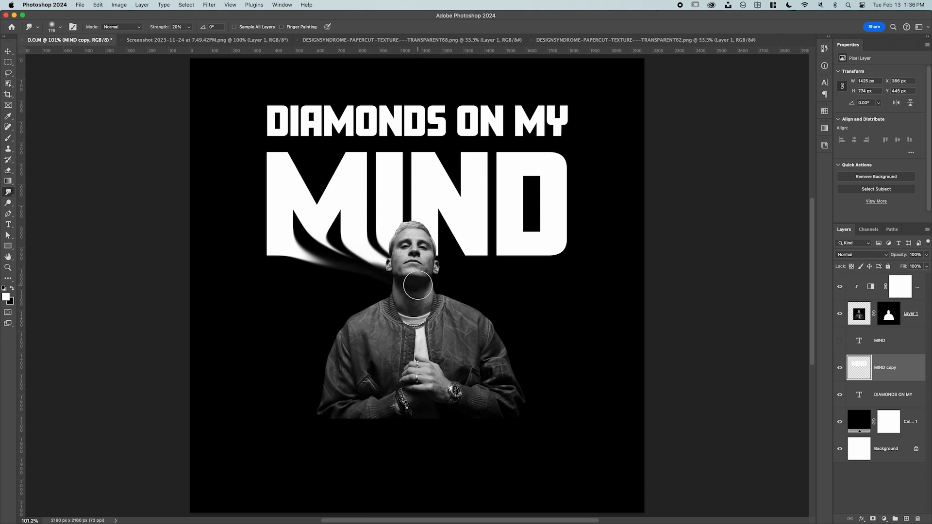
left_click_drag(156, 27, 166, 28)
mouse_move(476, 257)
left_mouse_down()
mouse_move(465, 248)
mouse_move(457, 271)
left_mouse_up()
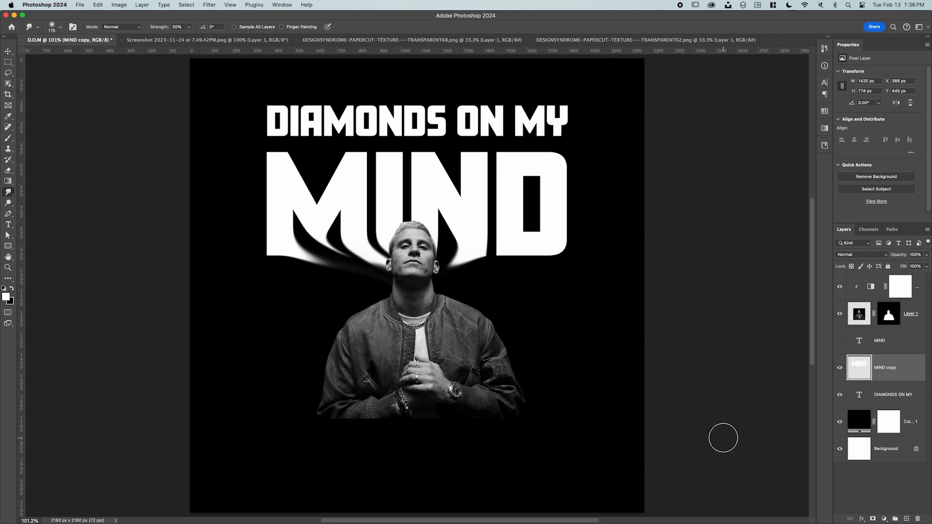
Compare the smudged lettering with the original "MIND" text, leaving the original hidden and the rasterized "MIND copy" layer selected.
key("t")
left_click(840, 341)
left_click(872, 341)
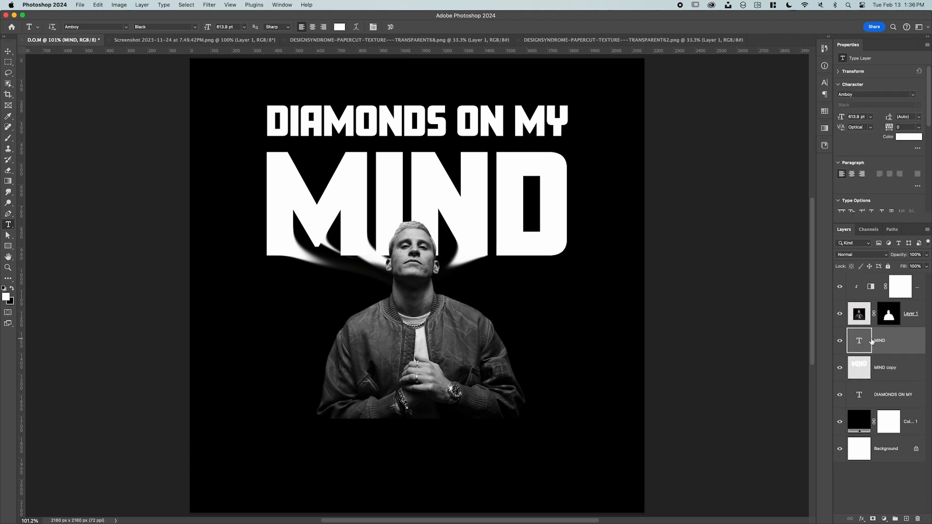
left_click(872, 394)
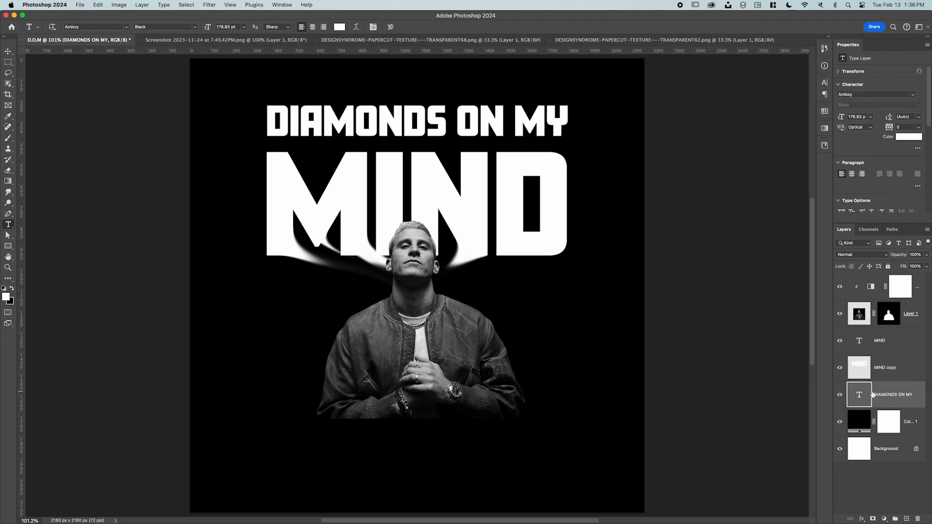
left_click(863, 343)
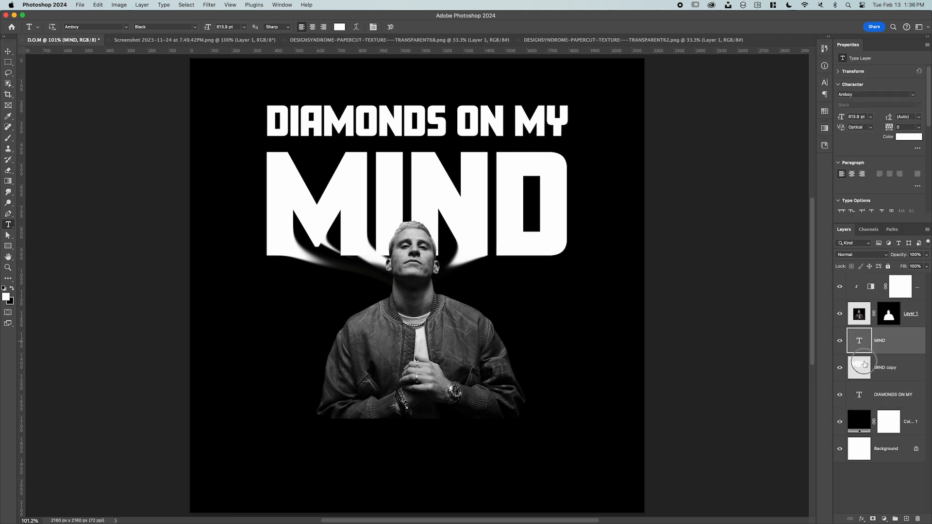
left_click(866, 367)
left_click(840, 340)
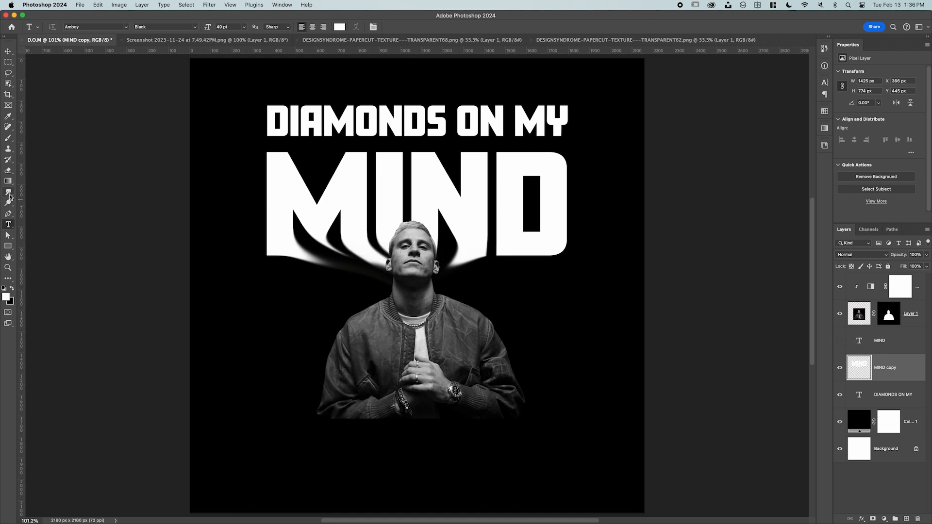
Smudge the lower edges of all the "MIND" letters at 30% strength into smooth curves that sweep inward behind the portrait's head.
left_click(8, 192)
mouse_move(326, 241)
left_mouse_down()
mouse_move(353, 258)
mouse_move(377, 248)
mouse_move(415, 278)
mouse_move(450, 269)
mouse_move(426, 269)
mouse_move(435, 277)
left_mouse_up()
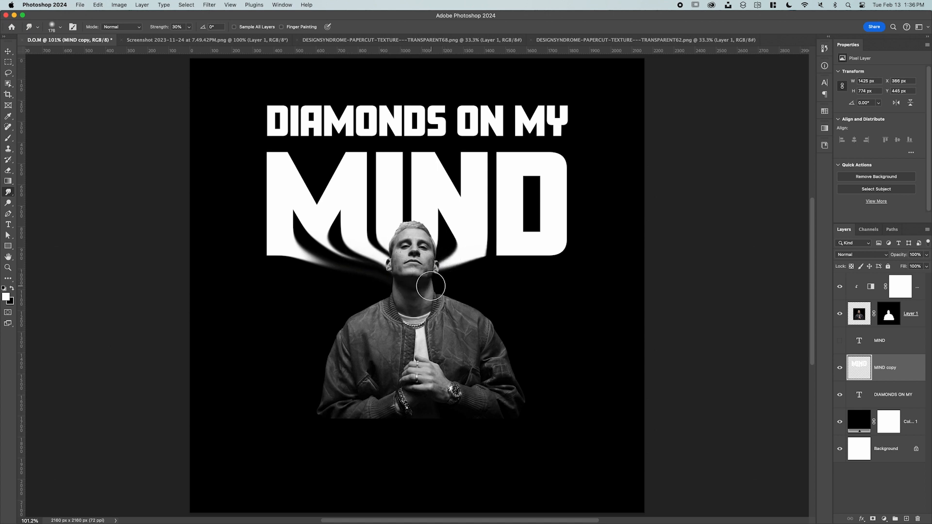
left_click_drag(513, 256, 422, 276)
mouse_move(482, 267)
left_mouse_down()
mouse_move(408, 273)
mouse_move(466, 265)
mouse_move(409, 278)
mouse_move(461, 266)
mouse_move(415, 278)
mouse_move(449, 263)
mouse_move(409, 278)
left_mouse_up()
left_click_drag(292, 254, 425, 278)
left_click_drag(337, 265, 434, 282)
left_click_drag(316, 263, 430, 289)
left_click_drag(371, 275, 402, 284)
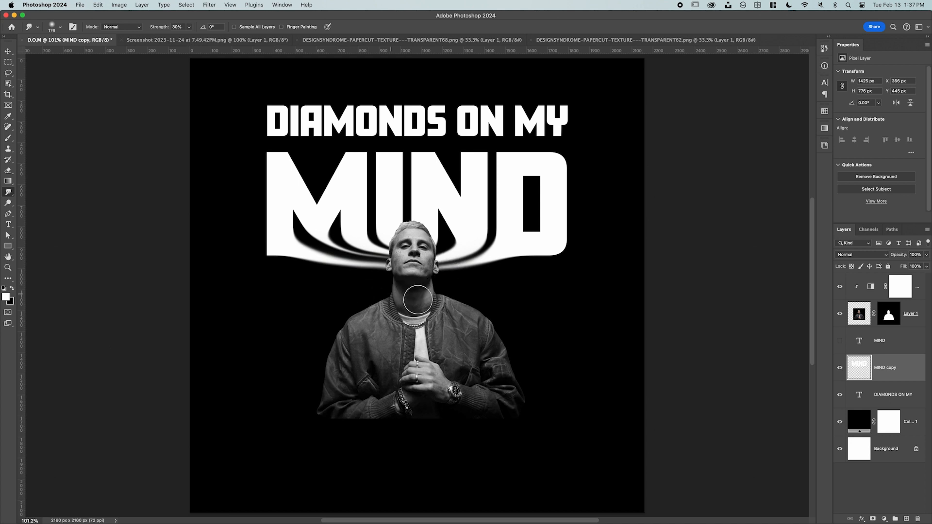
Show the guides and move the portrait layer straight down to Y 667 px.
key("super+semicolon")
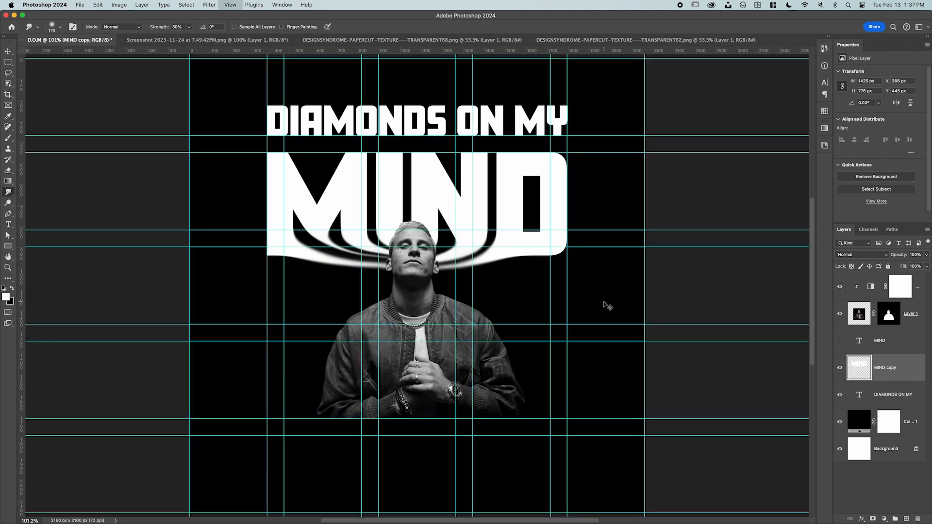
key("super+semicolon")
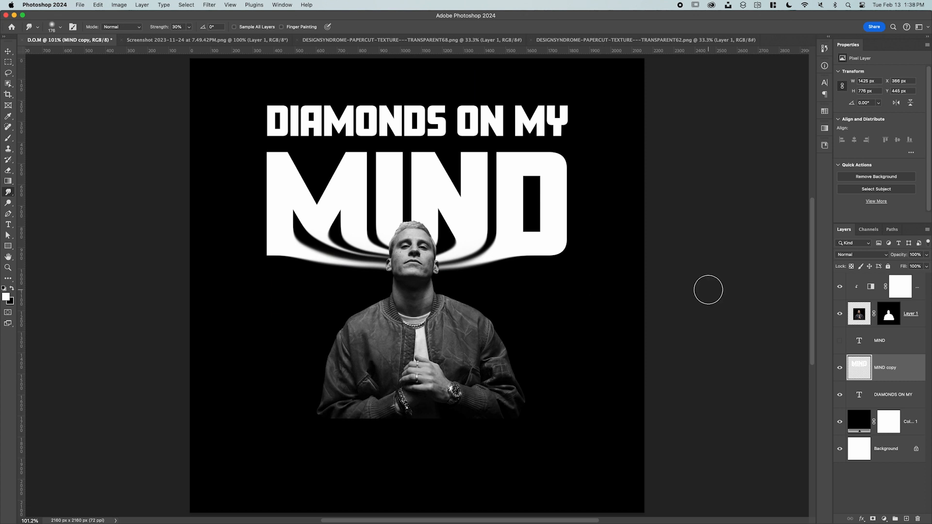
key("super+semicolon")
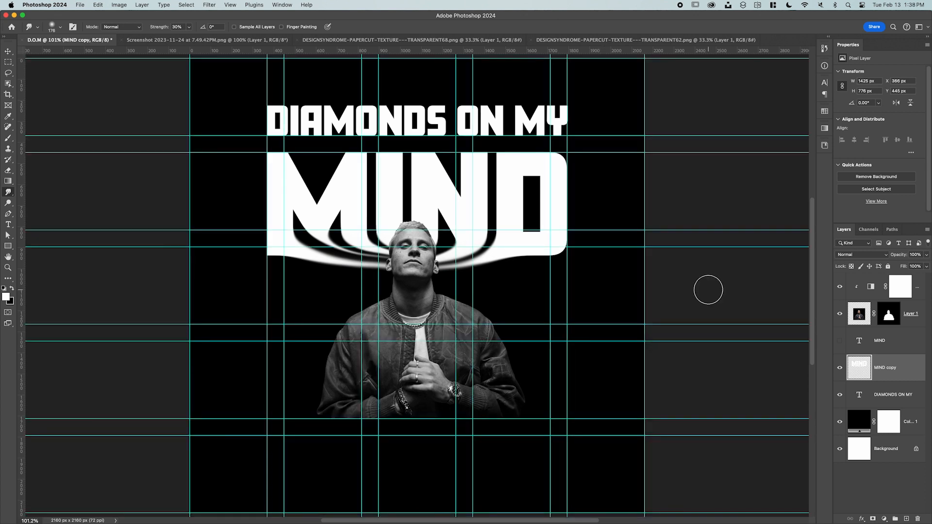
key("v")
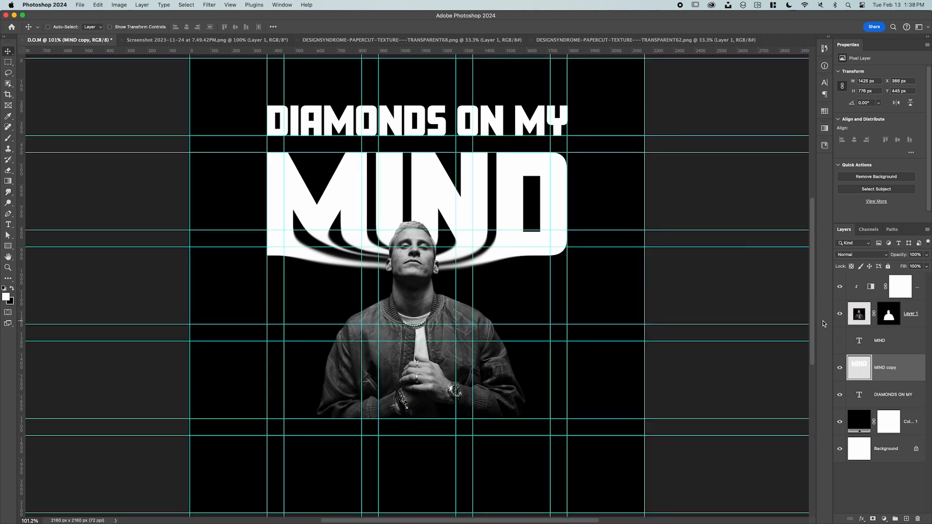
left_click(855, 318)
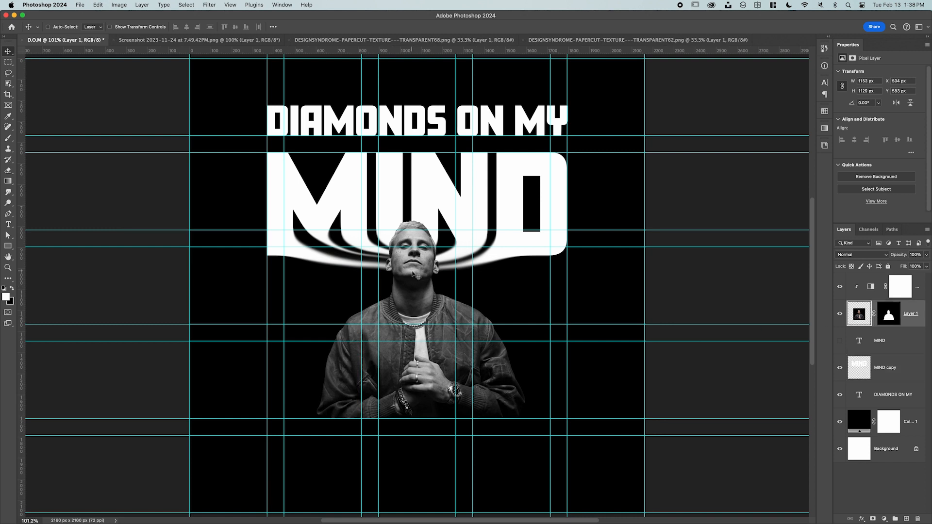
left_click_drag(415, 272, 416, 281)
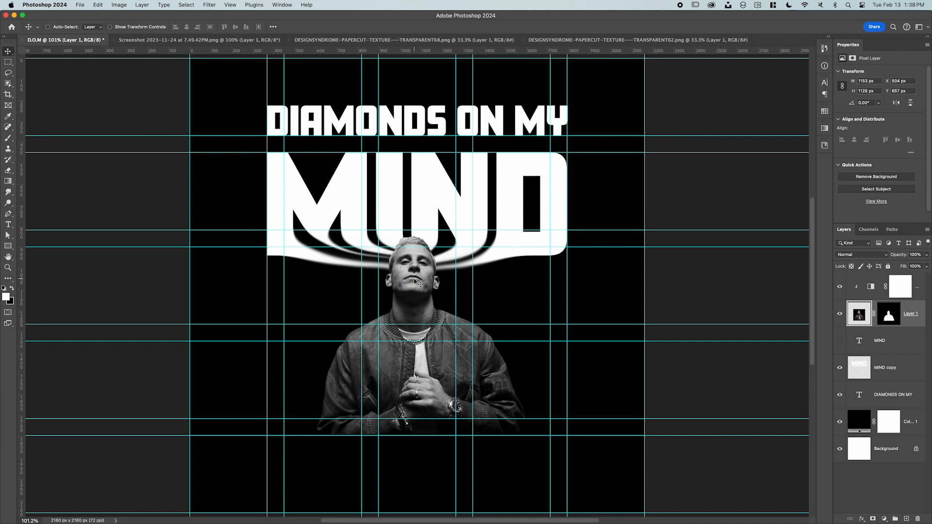
Trim the portrait straight along the horizontal guide below the hands by filling a rectangular area of its layer mask with black.
key("m")
left_click_drag(268, 419, 563, 469)
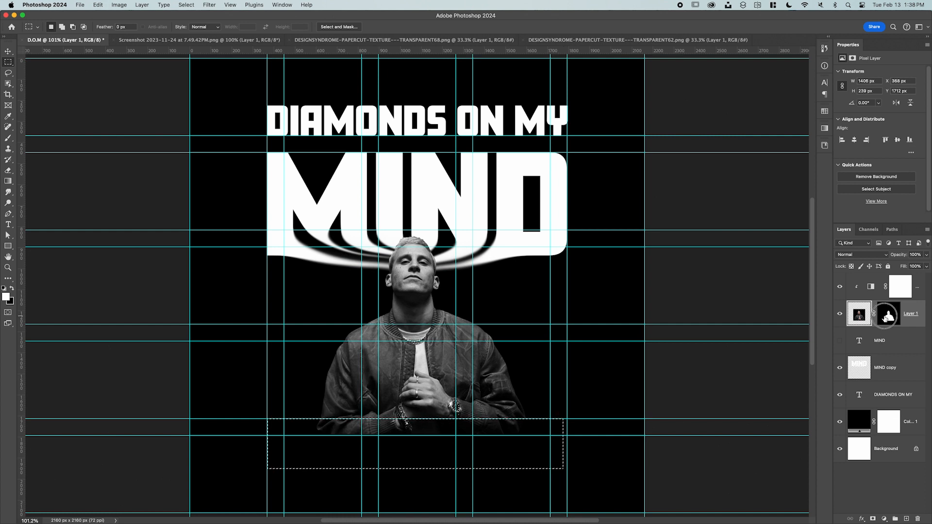
left_click(888, 316)
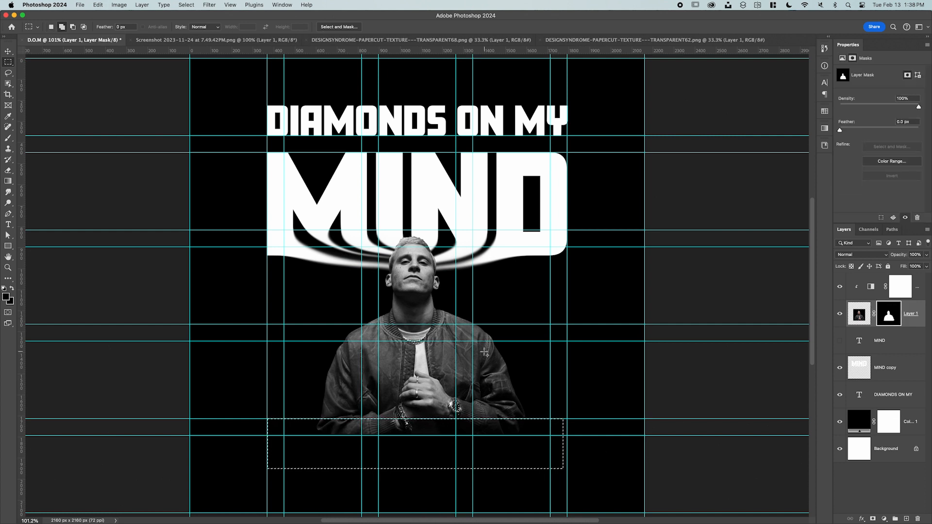
key("shift+BackSpace")
key("Return")
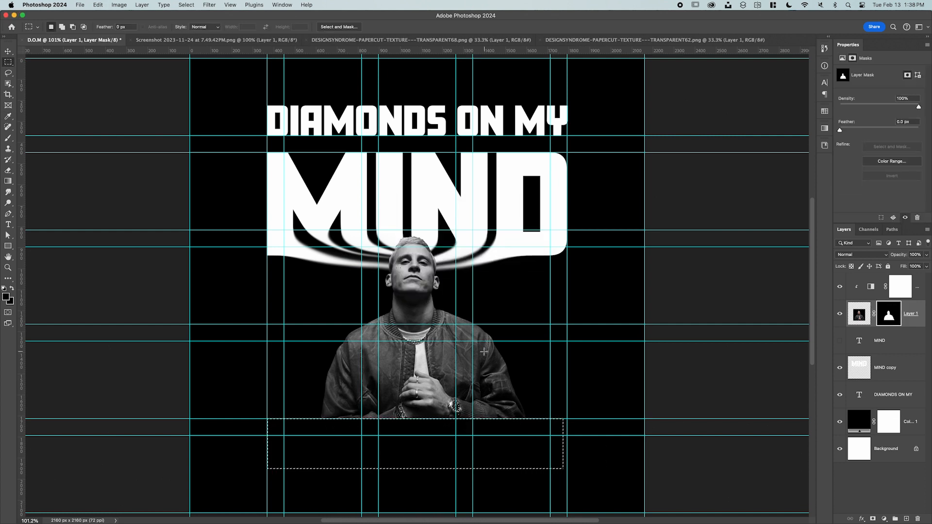
key("super+d")
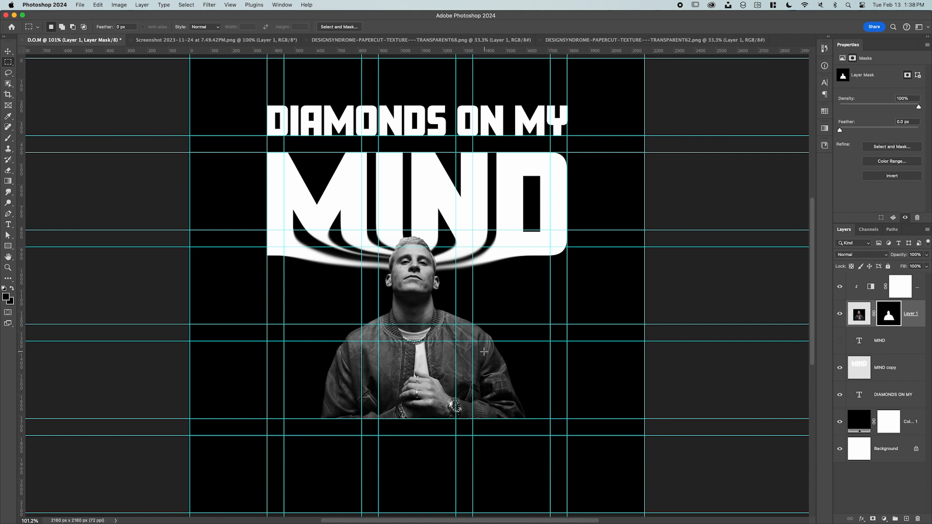
key("super+semicolon")
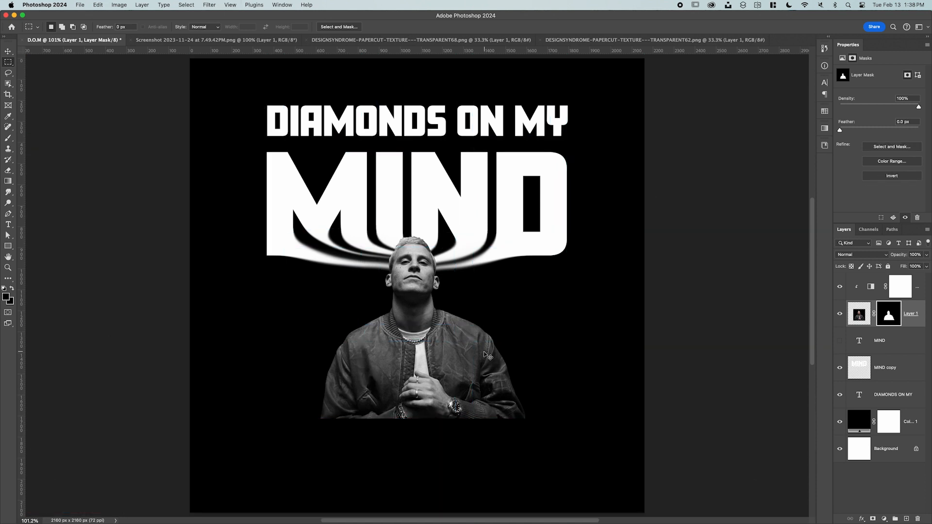
key("super+semicolon")
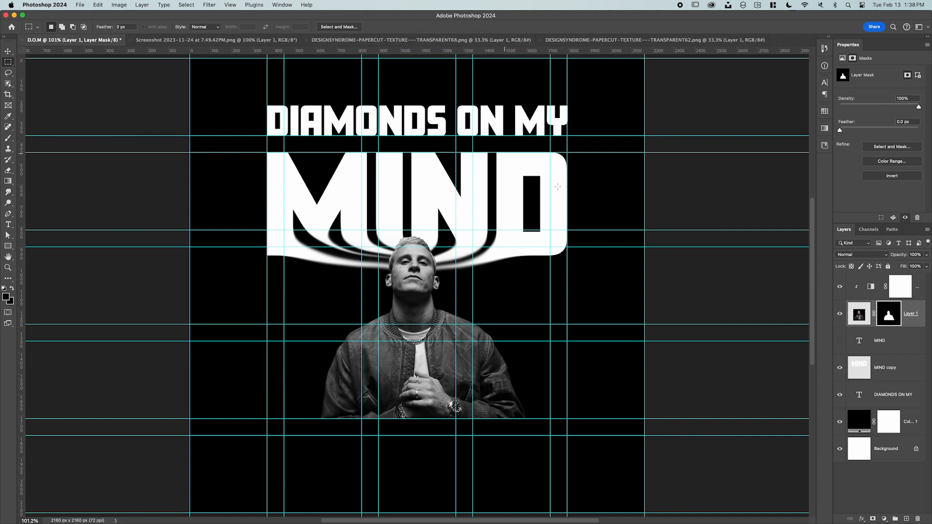
Add a horizontal guide along the top of "DIAMONDS ON MY" and another near the canvas bottom, using a marquee to match the margin height.
left_click(893, 395)
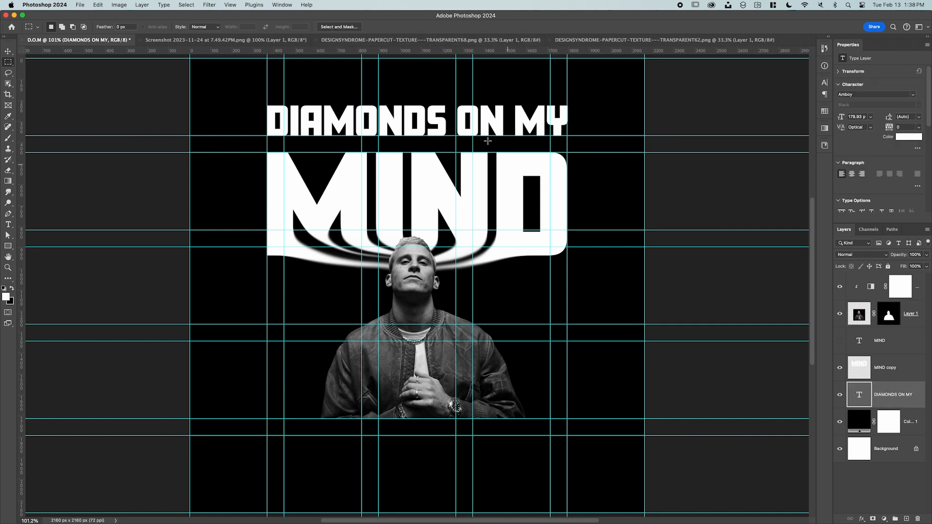
left_click_drag(431, 55, 418, 106)
left_click_drag(388, 59, 430, 480)
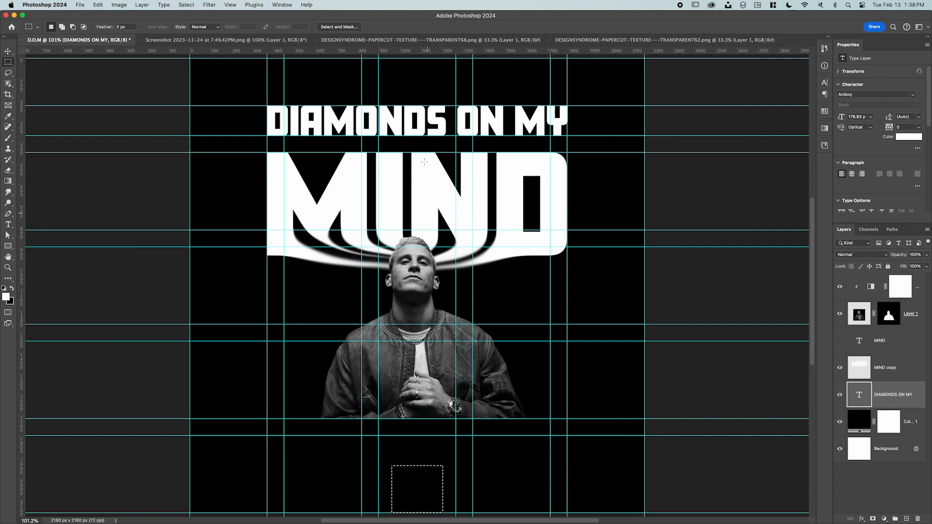
left_click_drag(422, 50, 417, 464)
left_click(424, 479)
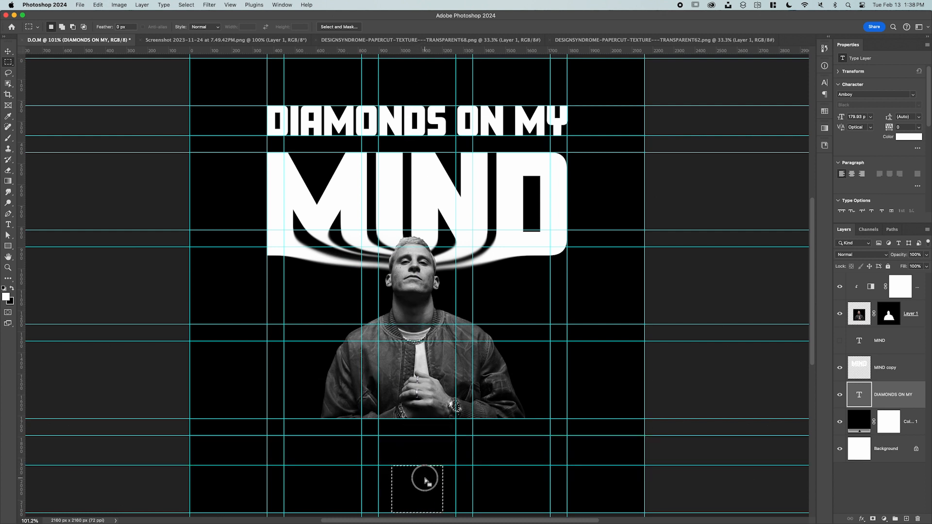
Add a two-line text below the portrait reading "I'M FREAKING" and "I'M FREAKING ALL NIGHT".
key("t")
left_click(401, 452)
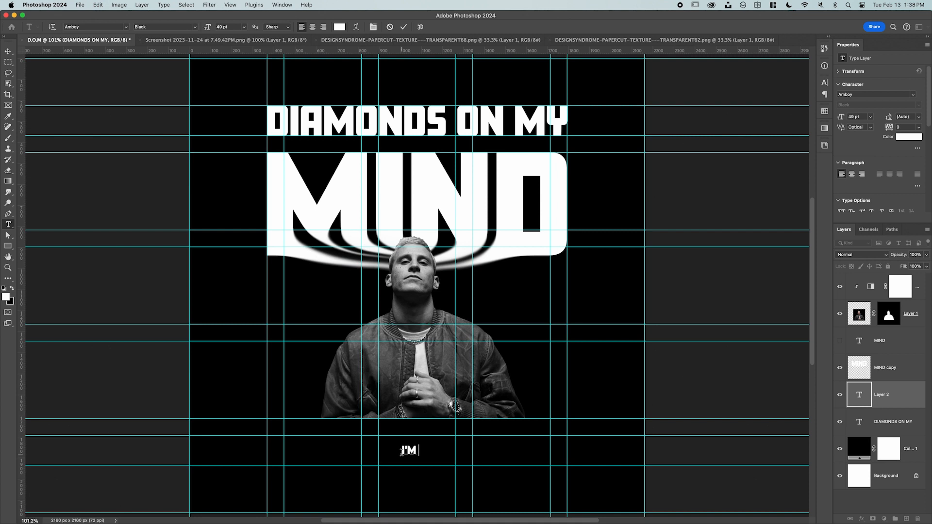
type("I'M FREAKING I'M F")
type("REAKING ALL NIGH")
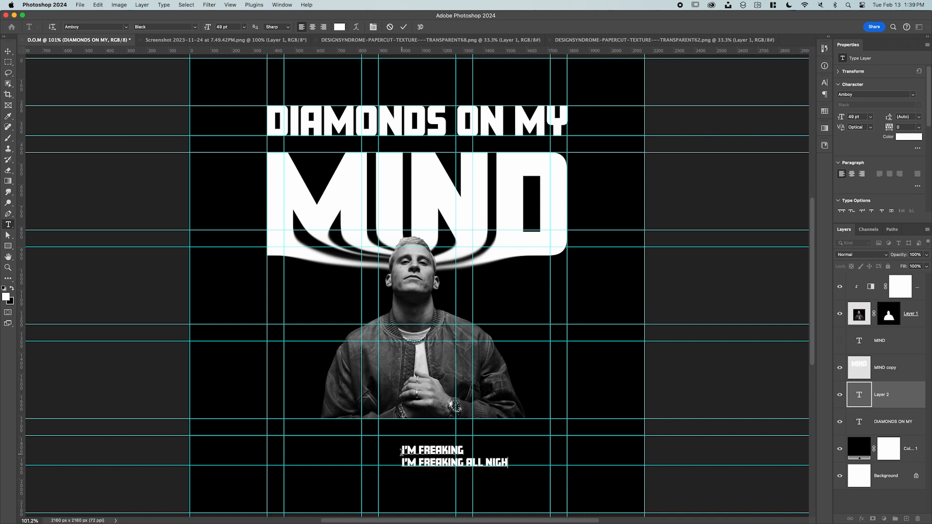
Set the two-line lyric text in Helvetica Regular at 20 pt.
left_click_drag(401, 452, 527, 470)
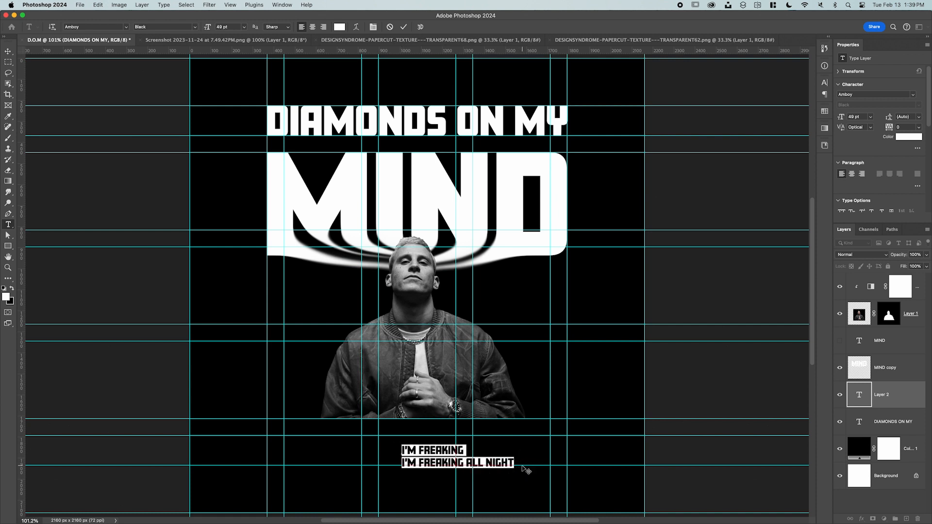
left_click(913, 96)
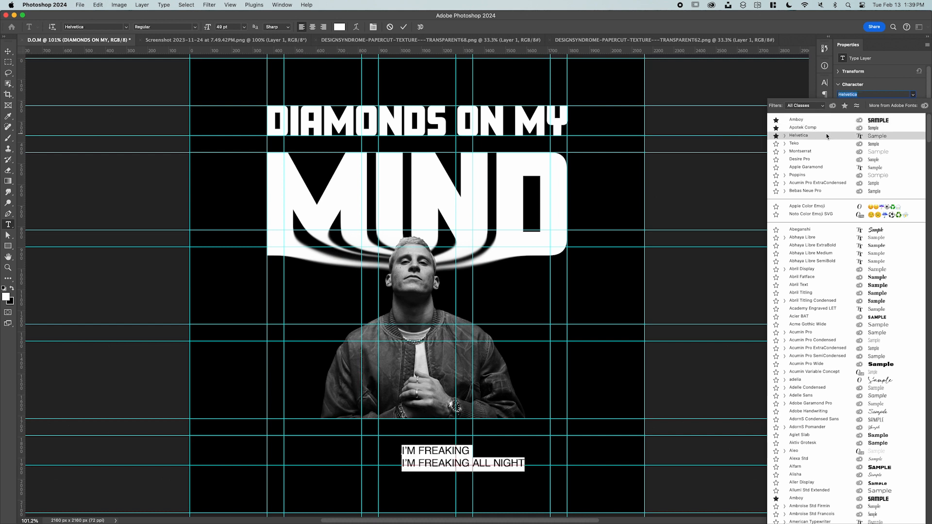
left_click(827, 136)
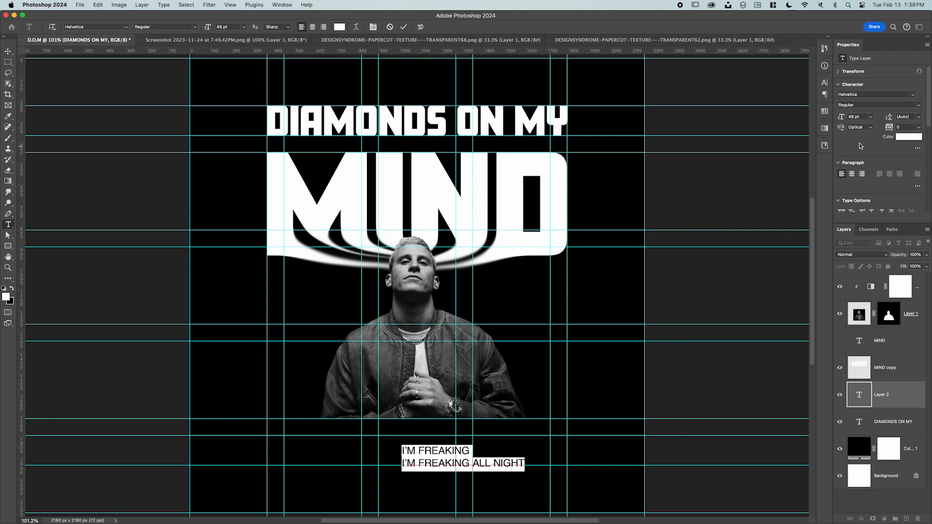
mouse_move(843, 118)
left_mouse_down()
mouse_move(818, 118)
mouse_move(826, 119)
left_mouse_up()
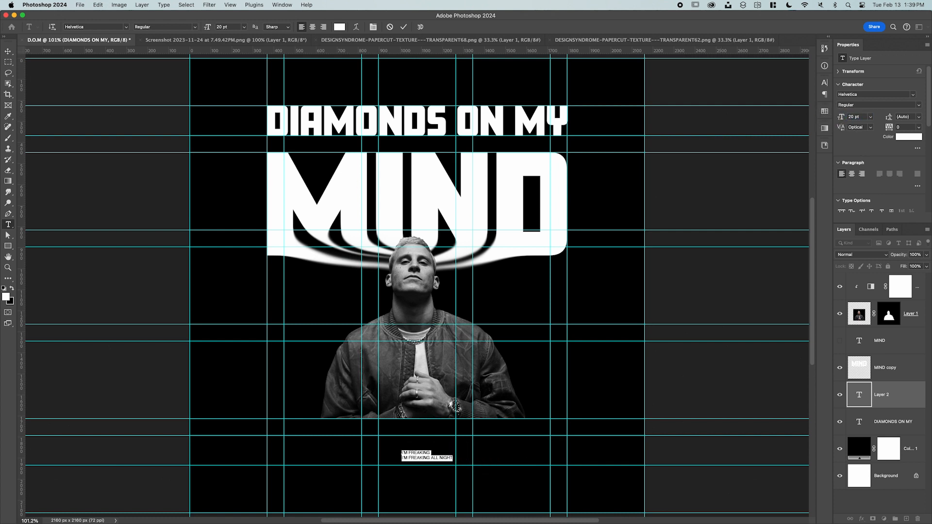
left_click(8, 51)
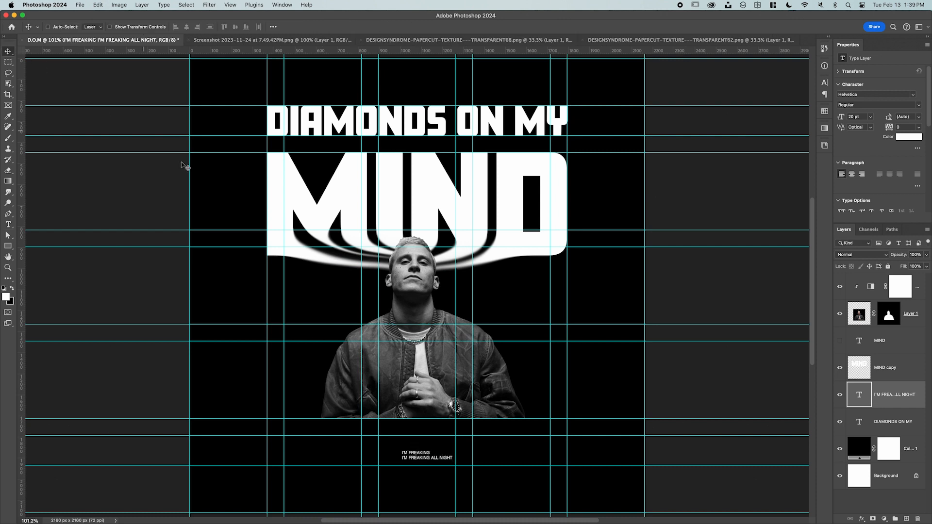
Align the lyric text with the title's left edge at the guide just below the portrait, and set its size to 12 pt.
left_click_drag(404, 451, 274, 444)
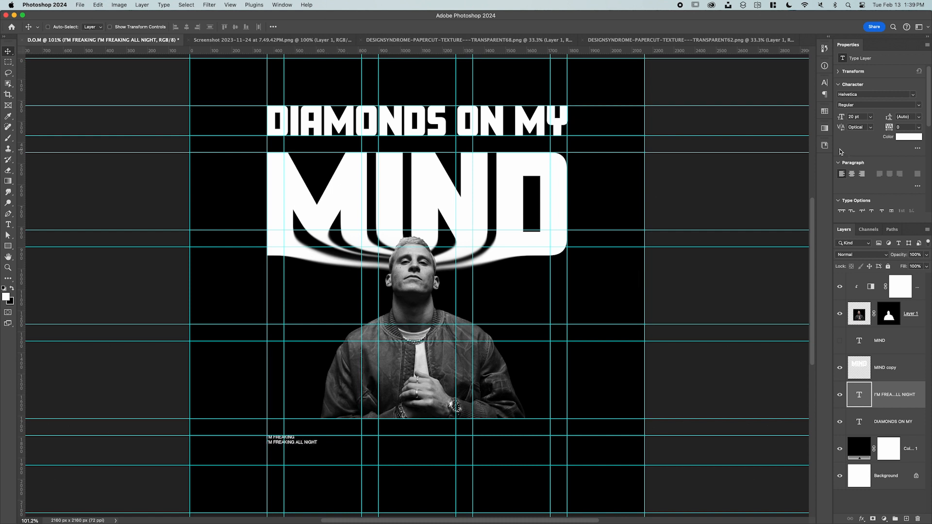
key("z")
left_click_drag(293, 439, 316, 437)
left_click_drag(613, 398, 567, 378)
scroll(804, 214, "down", 1)
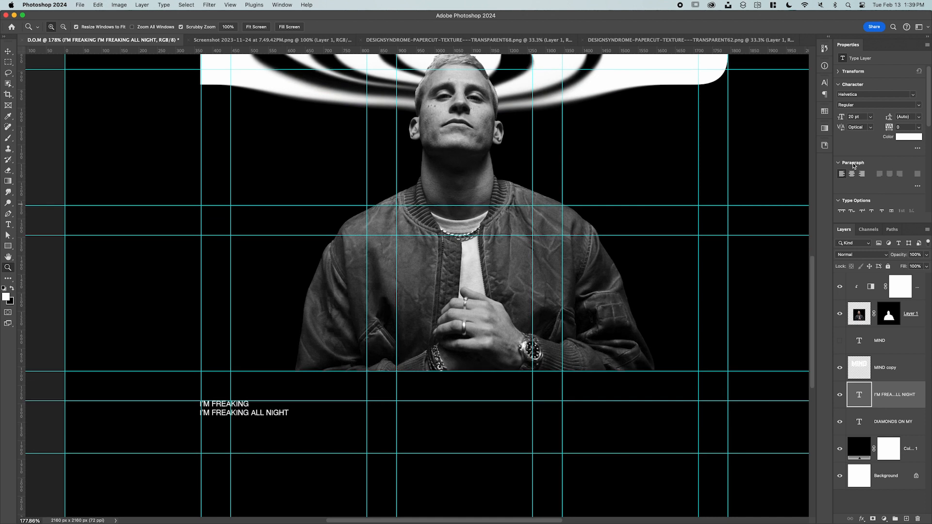
left_click(869, 117)
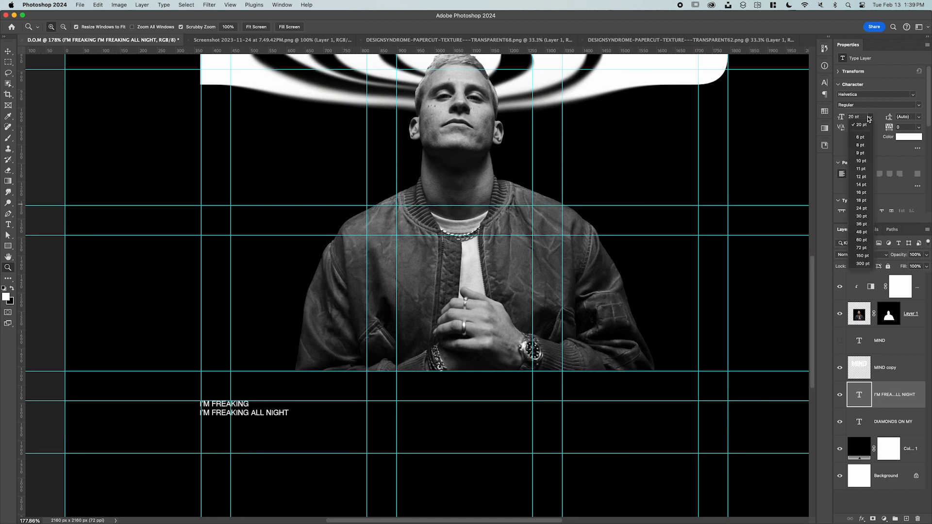
left_click(863, 177)
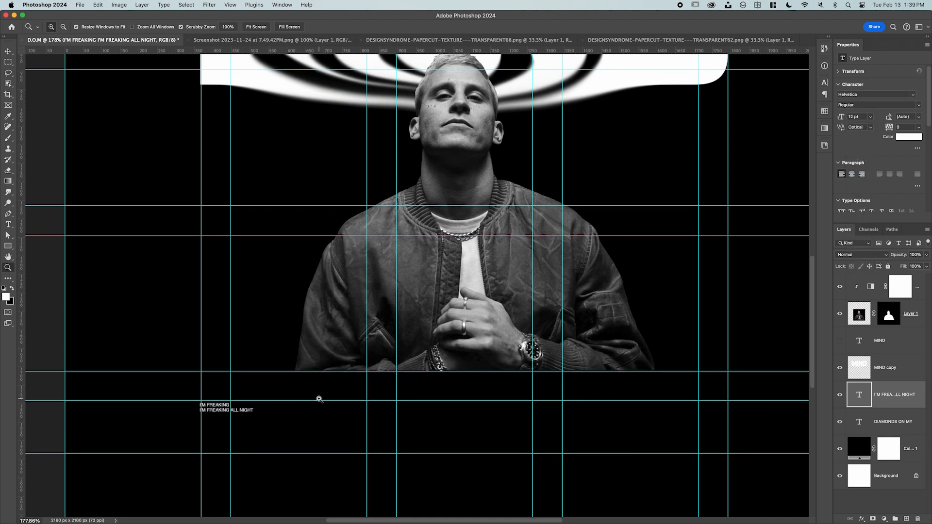
Nudge the lyric text onto the left margin guide and set its first line "I'M FREAKING" to 500 tracking, matching the second line's width.
key("v")
left_click_drag(254, 412, 248, 410)
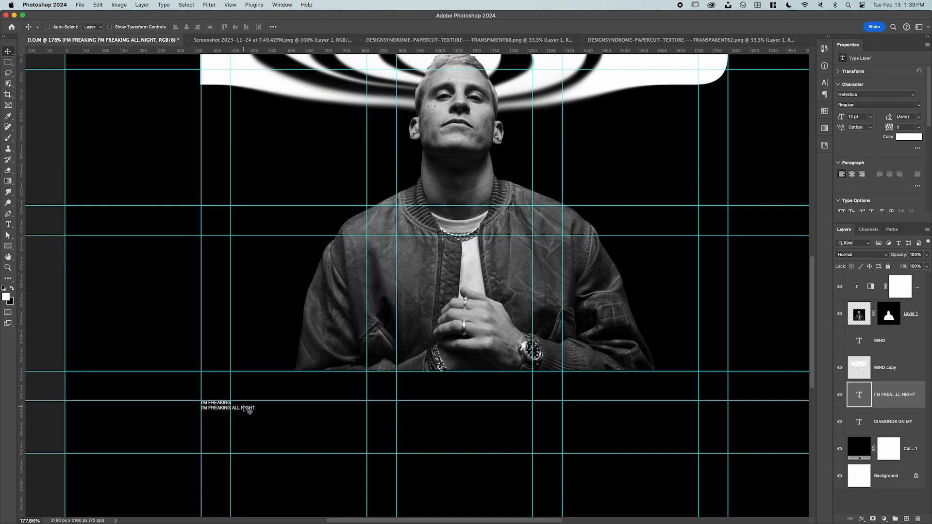
key("t")
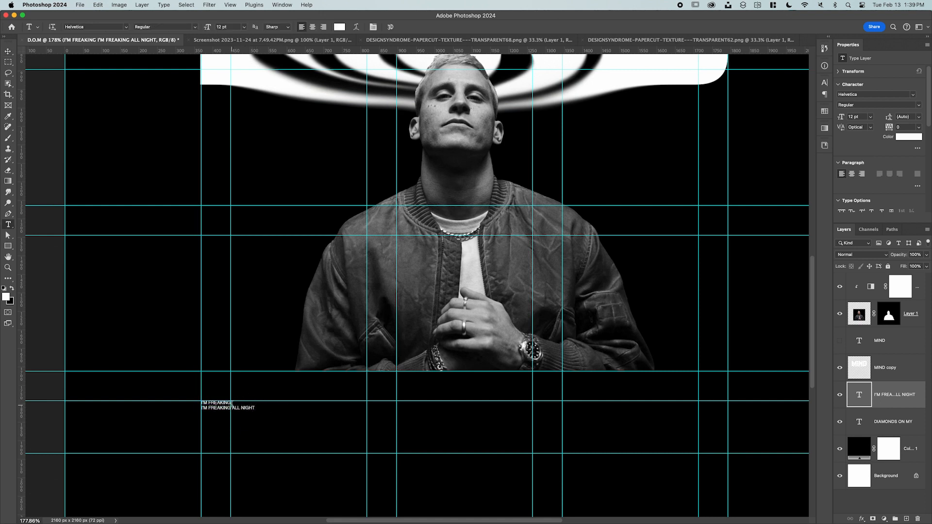
left_click_drag(232, 403, 193, 404)
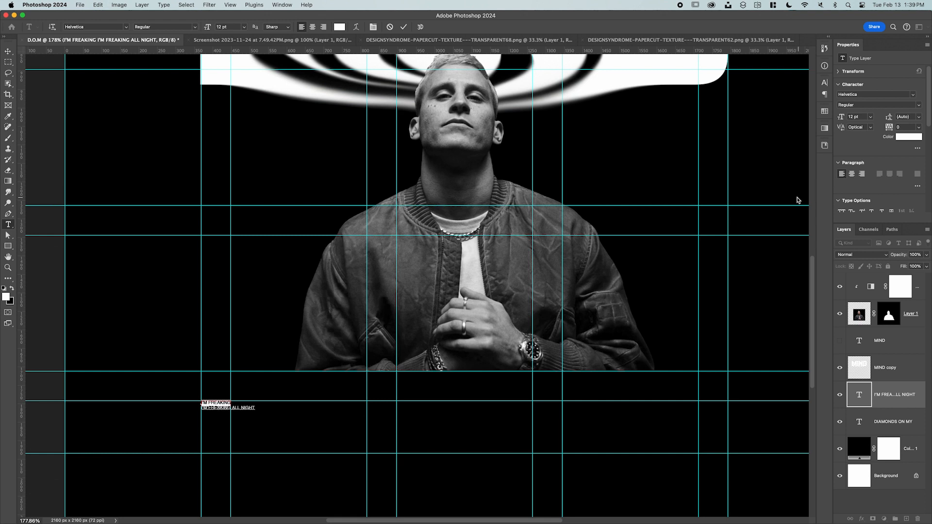
scroll(797, 202, "down", 2)
left_click(917, 126)
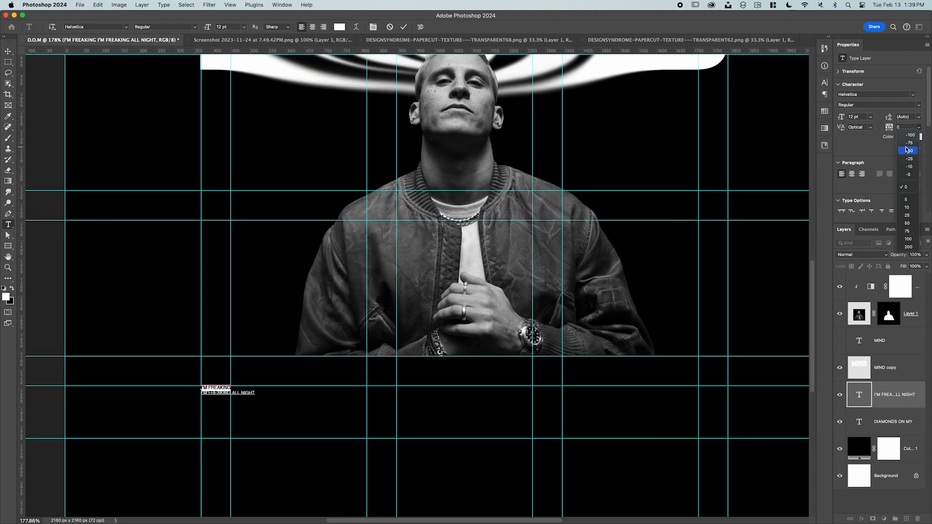
left_click(907, 231)
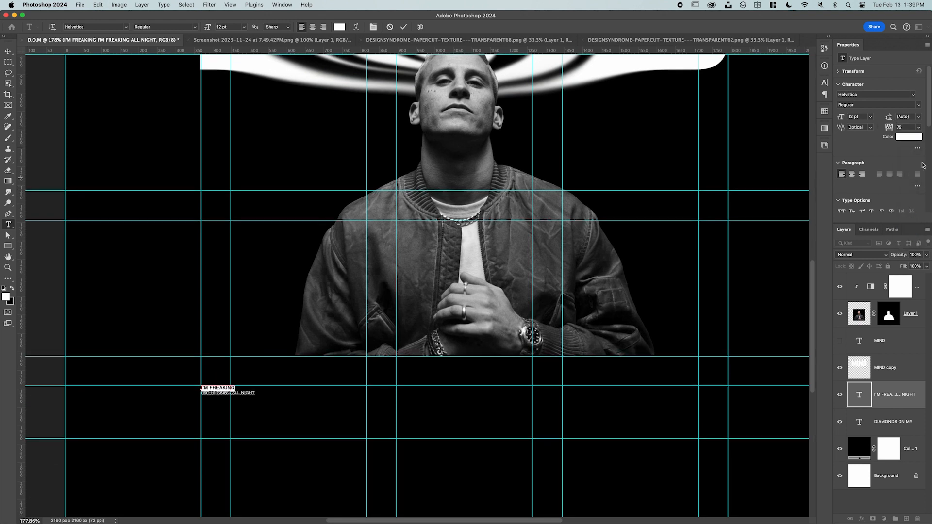
left_click(921, 129)
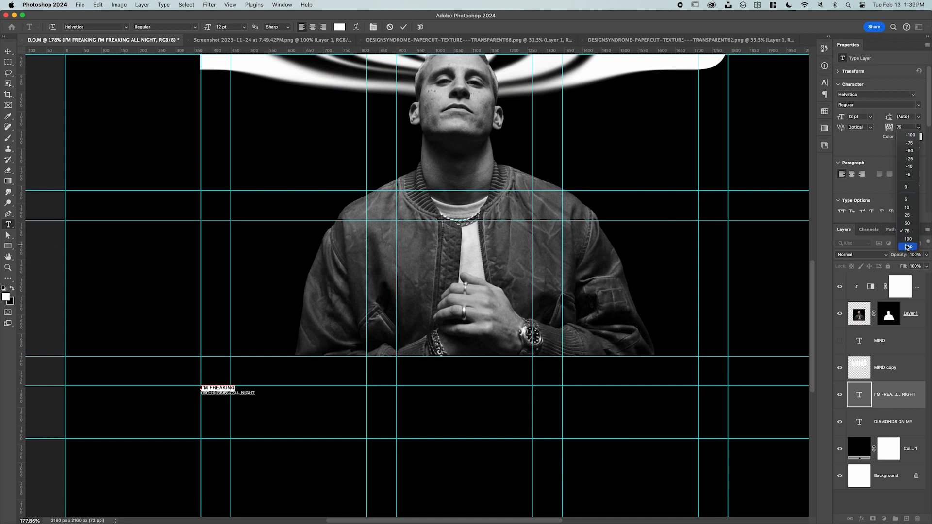
left_click(905, 248)
left_click(910, 126)
key("shift+Up")
key("shift+Up")
key("shift+Up")
key("shift+Up")
key("shift+Up")
key("shift+Up")
key("shift+Up")
key("shift+Up")
key("shift+Up")
key("shift+Up")
key("shift+Up")
key("shift+Up")
key("shift+Up")
key("shift+Up")
key("shift+Up")
key("shift+Up")
key("shift+Up")
key("shift+Up")
key("shift+Up")
key("shift+Up")
key("shift+Up")
key("shift+Up")
key("shift+Up")
key("shift+Up")
key("shift+Up")
key("shift+Up")
key("shift+Up")
key("shift+Up")
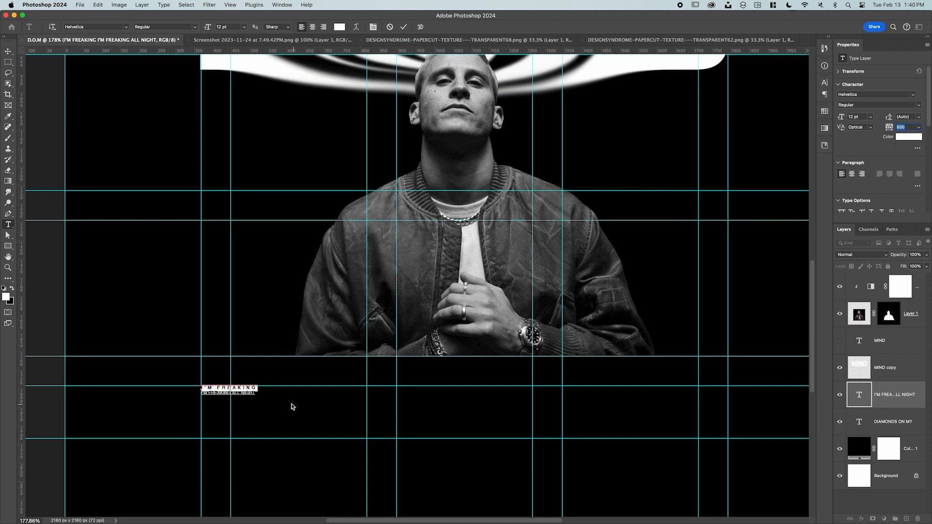
left_click(263, 404)
left_click(259, 392)
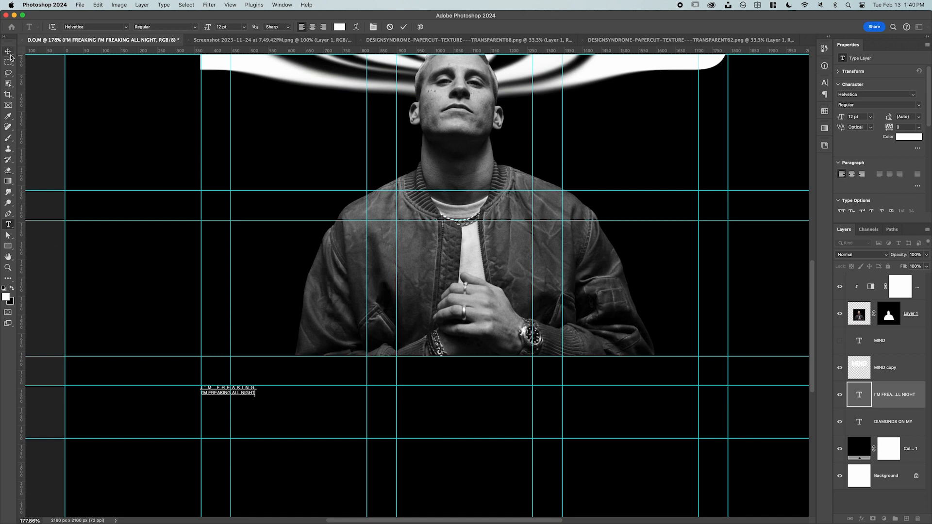
left_click(314, 399)
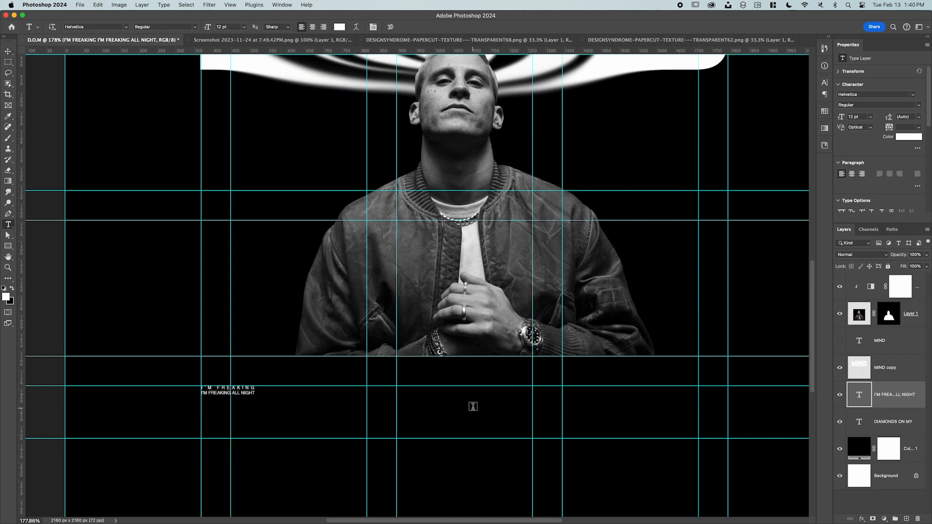
Add a two-line text below the portrait reading "LOOK AT ME" and "LOOK AT ME NOW", and widen the first line's tracking to 300.
left_click(473, 407)
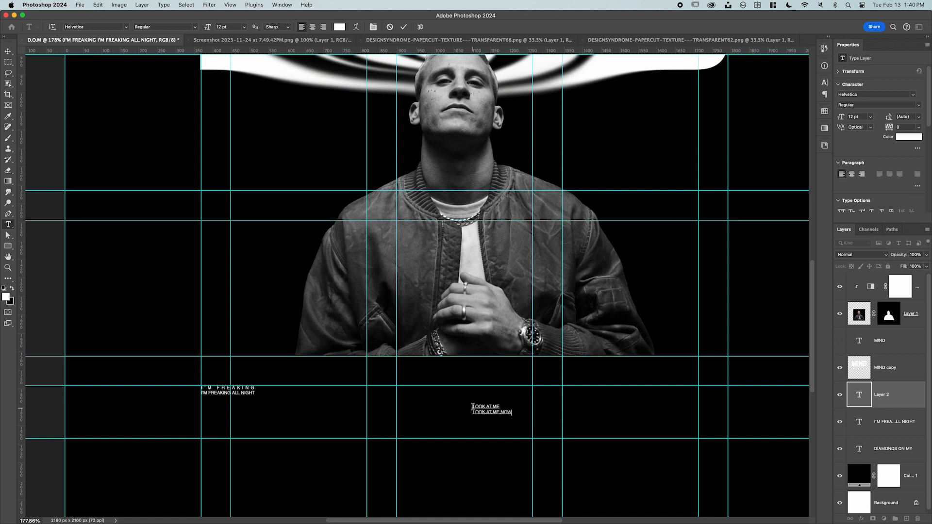
scroll(472, 408, "right", 2)
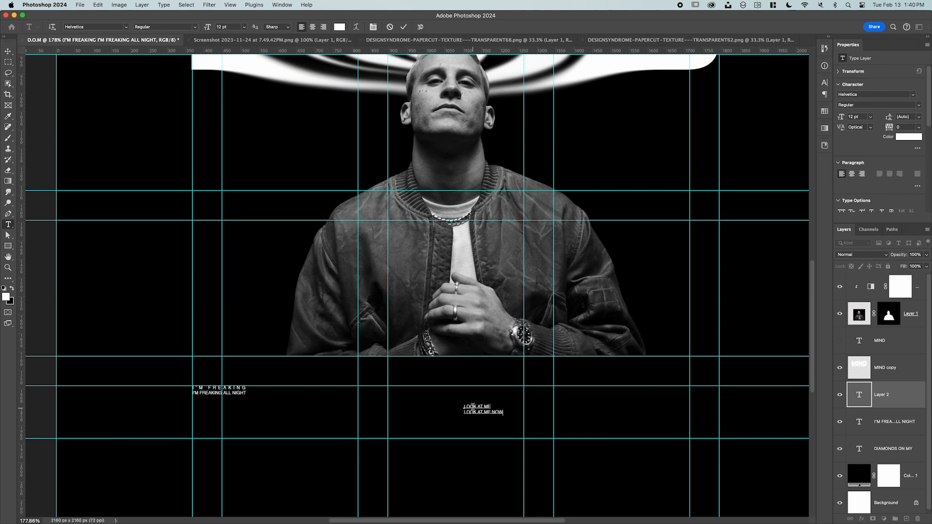
left_click_drag(465, 407, 491, 407)
scroll(802, 282, "down", 1)
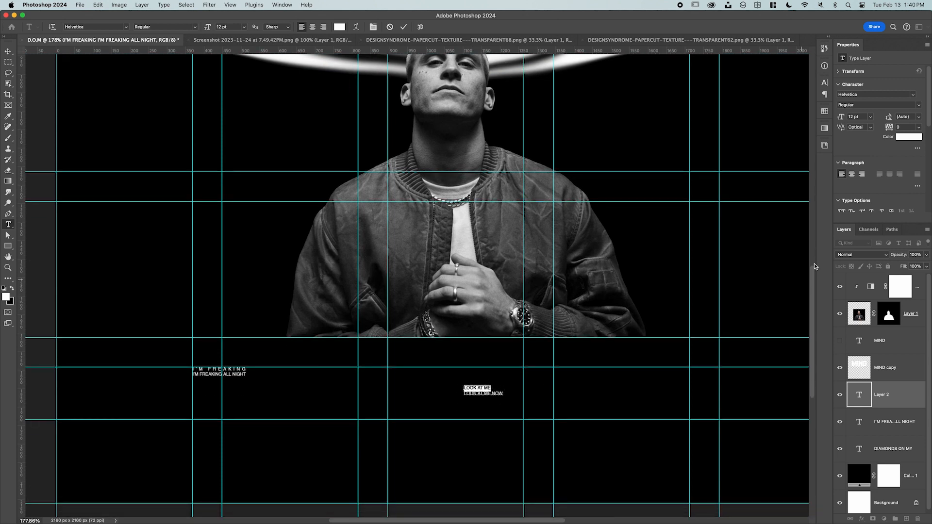
left_click(918, 126)
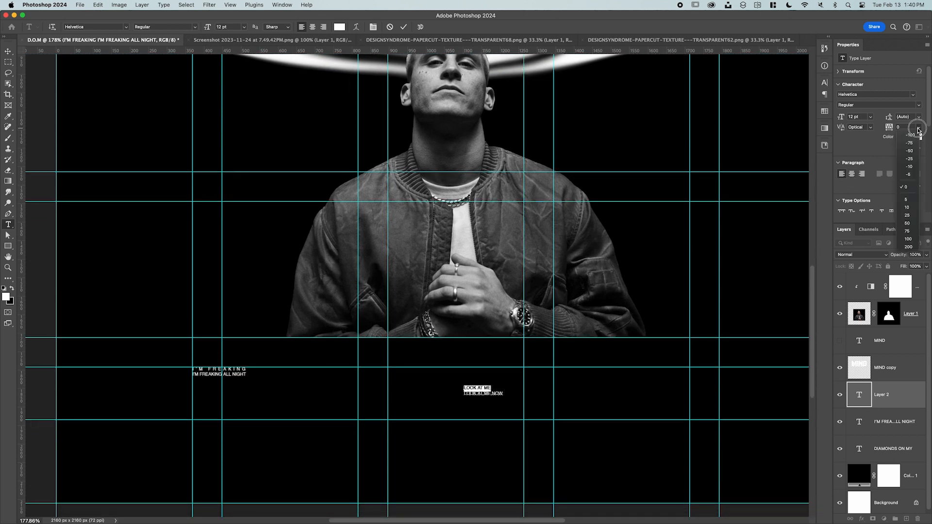
left_click(905, 237)
key("Up")
key("Up")
key("Up")
key("Up")
key("Up")
key("Up")
key("Up")
key("Up")
key("Up")
key("Up")
key("Up")
key("Up")
key("Up")
key("Up")
key("Up")
key("Up")
key("Up")
key("Up")
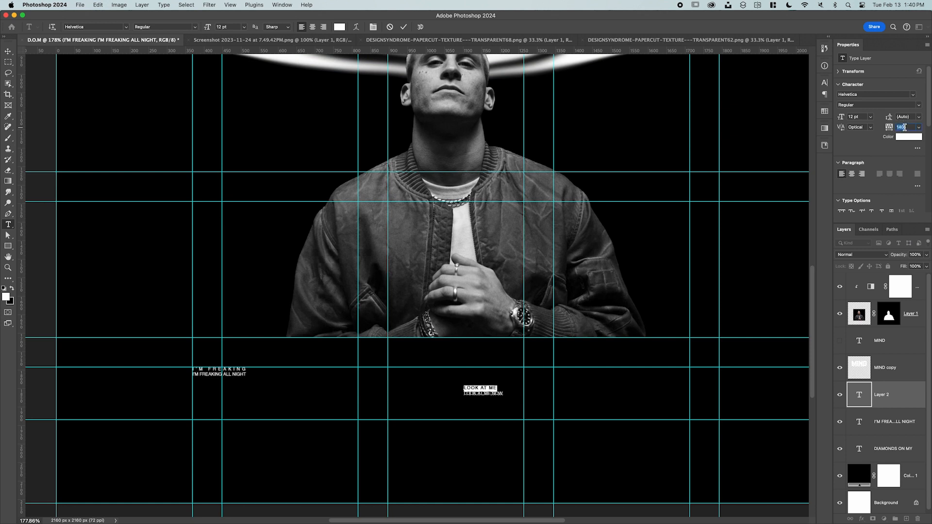
key("Up")
key("Up")
Move the "LOOK AT ME" text level with the first lyric, ending at the inner guide of the rightmost vertical pair.
left_click(8, 51)
left_click_drag(497, 397, 684, 381)
scroll(684, 374, "up", 1)
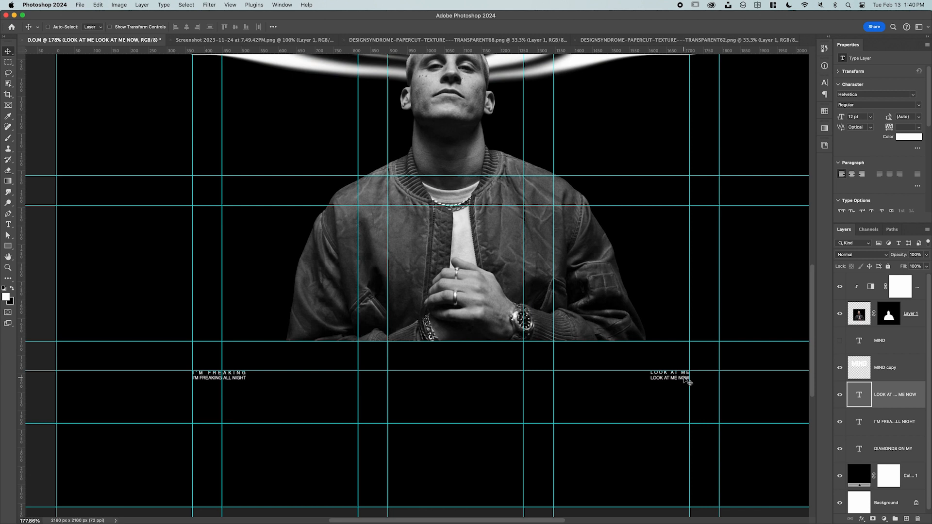
Add the text "ALWAYS ON THE GRIND" centrally below the portrait, in Helvetica Bold at 12 pt with 0 tracking.
key("t")
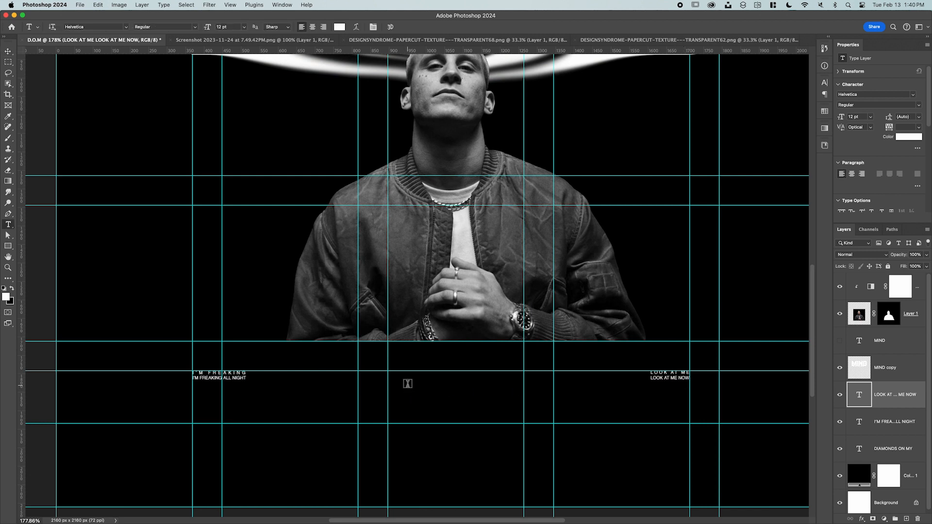
left_click(407, 384)
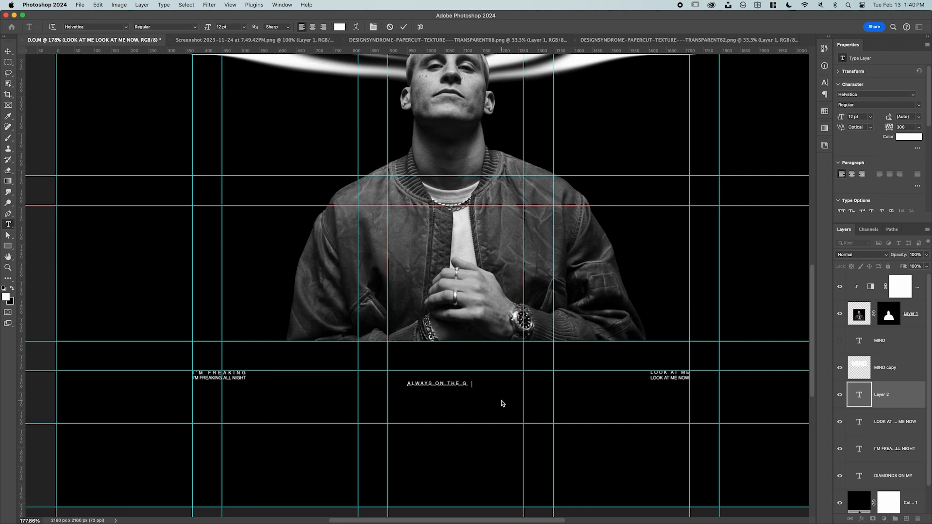
key("super+a")
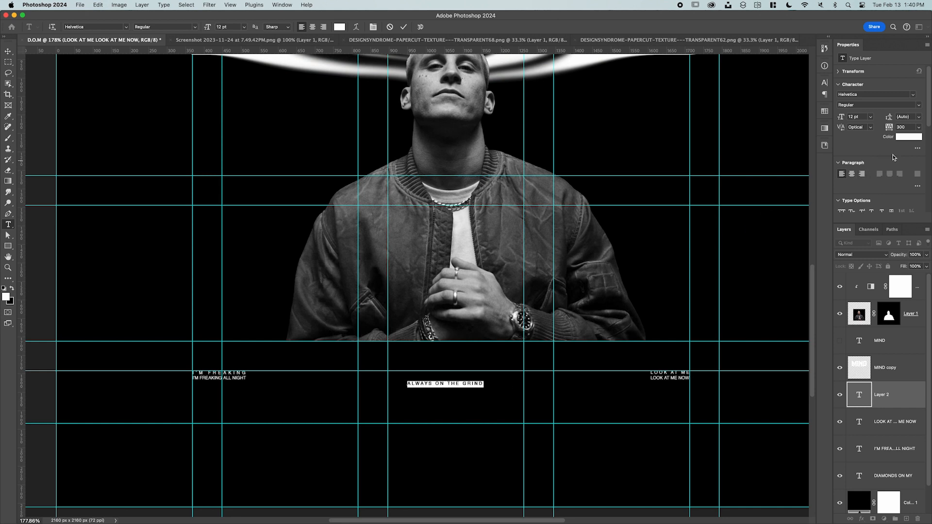
left_click(918, 129)
left_click(905, 186)
left_click(919, 118)
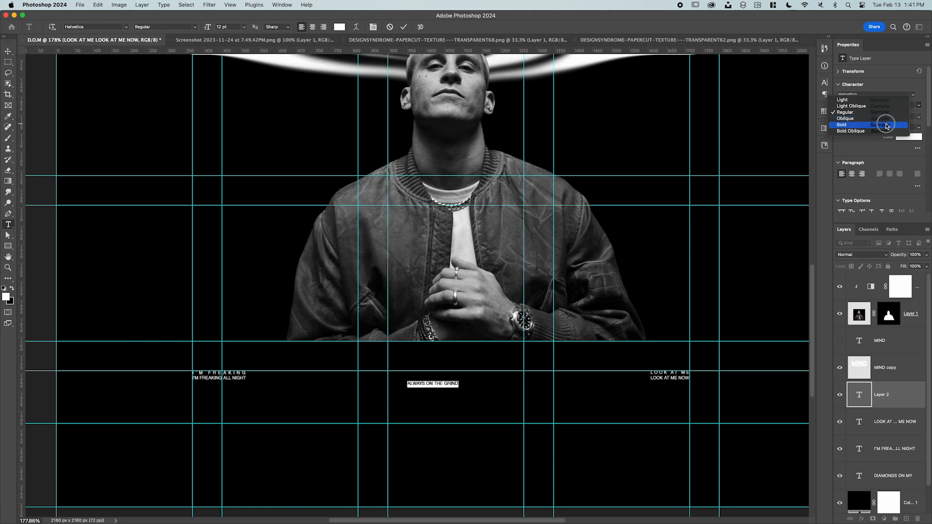
left_click(886, 126)
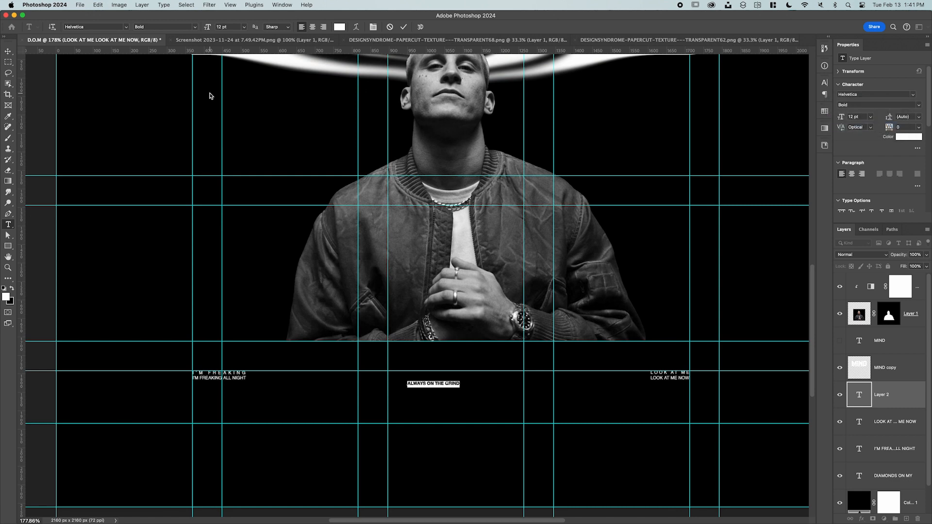
Scale "ALWAYS ON THE GRIND" to about 45 pt, spanning the outer guides of the two central pairs, with its top on the horizontal guide.
left_click(7, 51)
key("super+t")
left_click_drag(461, 385, 550, 385)
left_click_drag(407, 383, 387, 383)
left_click_drag(555, 384, 525, 386)
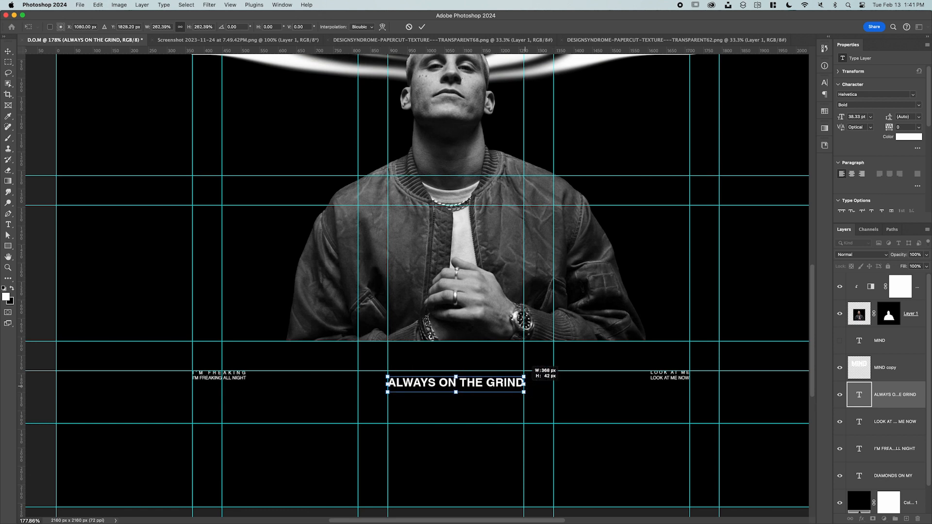
left_click_drag(498, 385, 553, 376)
left_click_drag(387, 375, 355, 376)
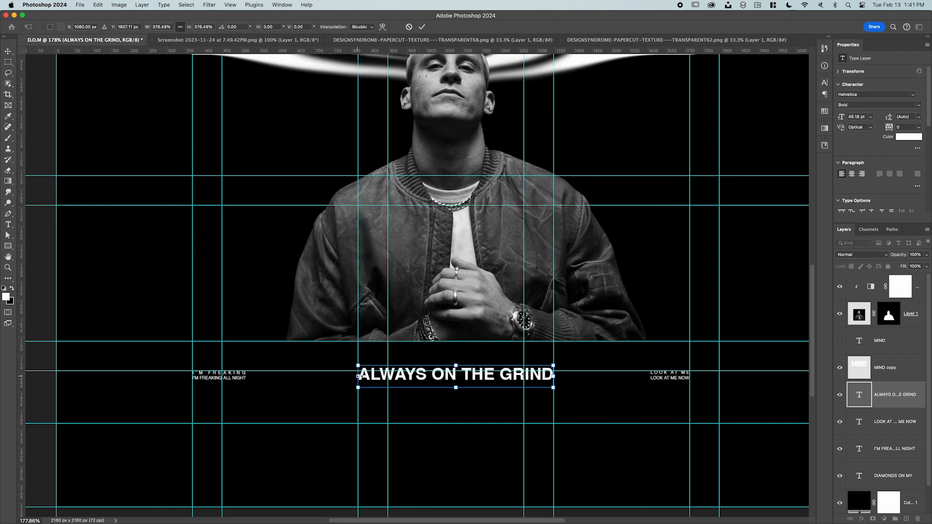
left_click_drag(478, 377, 491, 377)
key("Return")
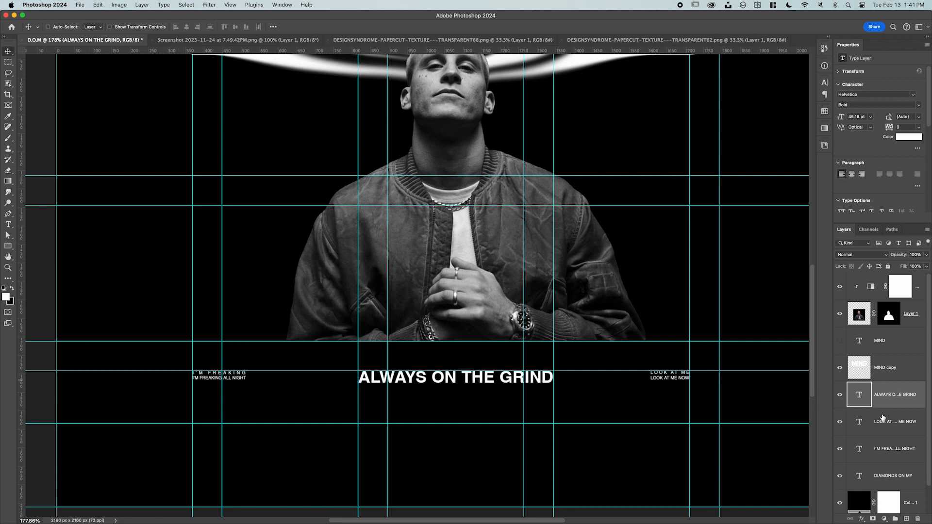
Nudge the "LOOK AT ME" text so its top and right edge sit exactly on the horizontal and vertical guides.
left_click(883, 418)
key("z")
left_click_drag(656, 395, 693, 387)
key("super+t")
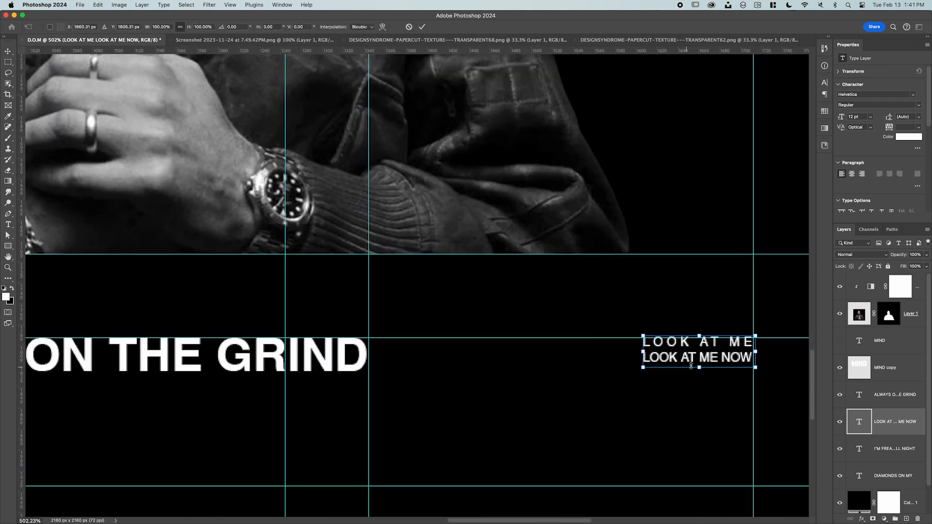
left_click_drag(703, 360, 705, 362)
key("Up")
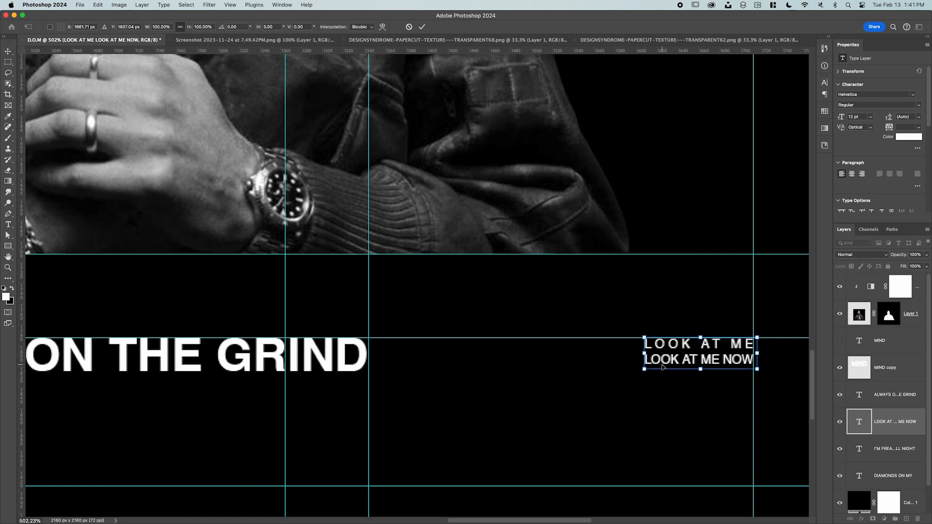
key("Up")
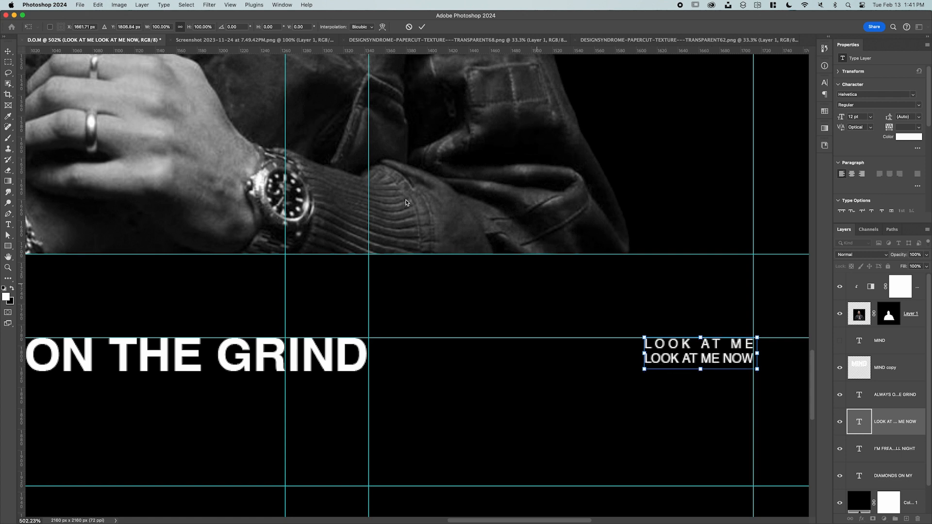
Add a horizontal guide along the bottom of "ALWAYS ON THE GRIND" and fit that line between the two horizontal guides.
left_click_drag(293, 53, 252, 370)
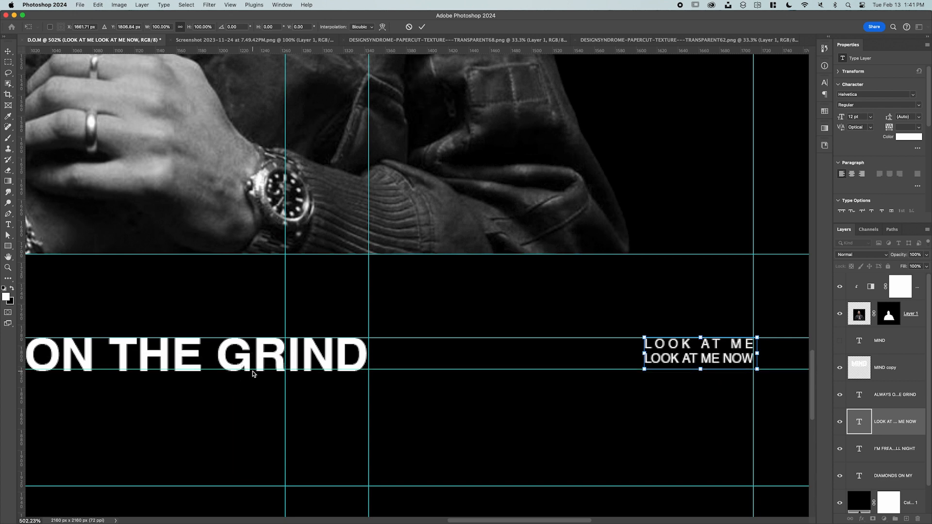
key("Down")
key("Down")
left_click(858, 394)
key("z")
left_click_drag(217, 51, 251, 370)
key("v")
left_click_drag(389, 369, 392, 363)
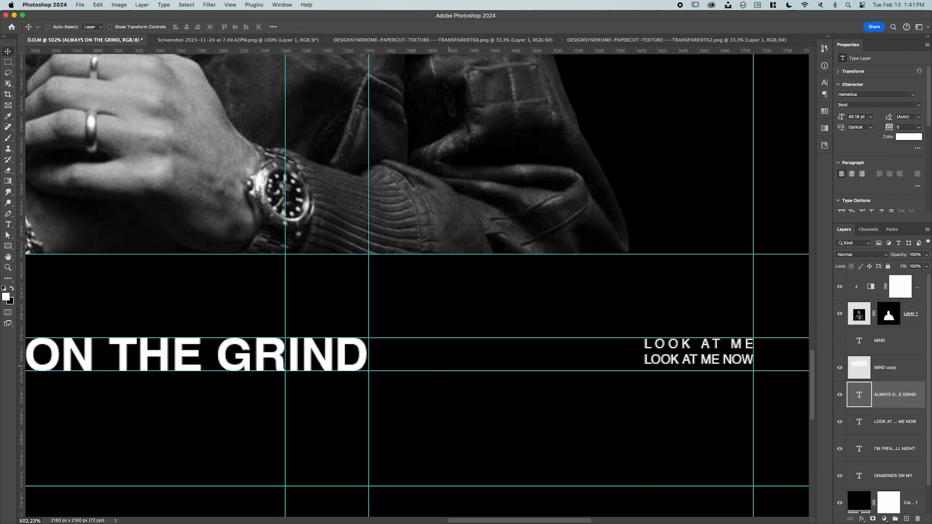
Scale the "LOOK AT ME" text to about 15.85 pt to fill the height between the two guides, keeping its right edge on the vertical guide.
left_click(871, 420)
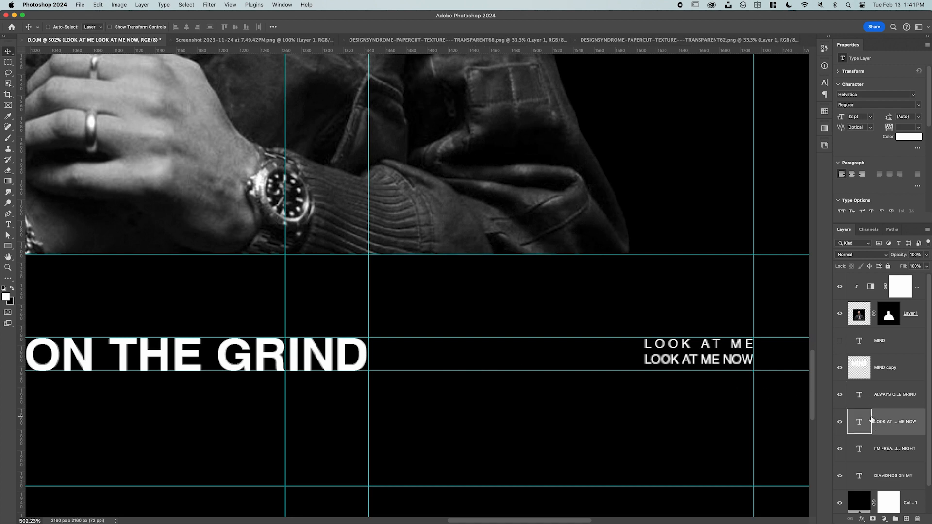
key("super+t")
left_click_drag(645, 370, 611, 381)
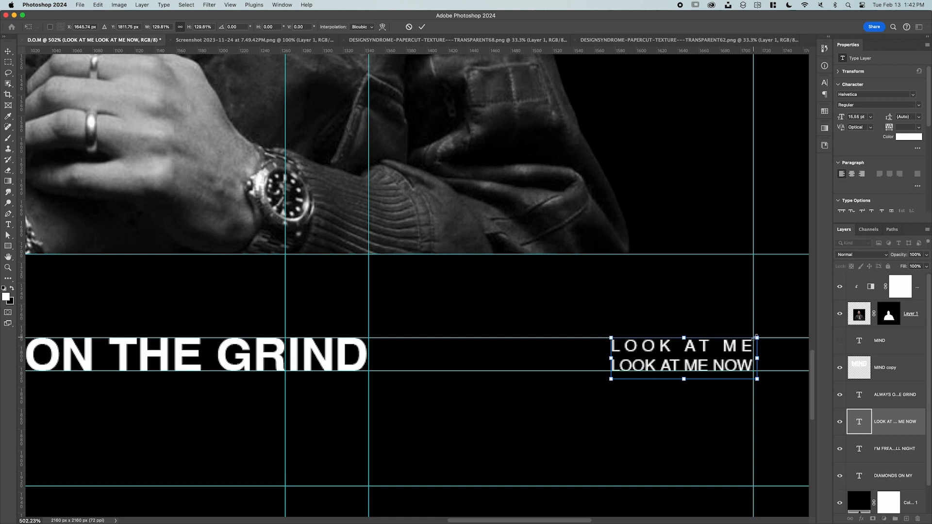
left_click_drag(759, 336, 759, 336)
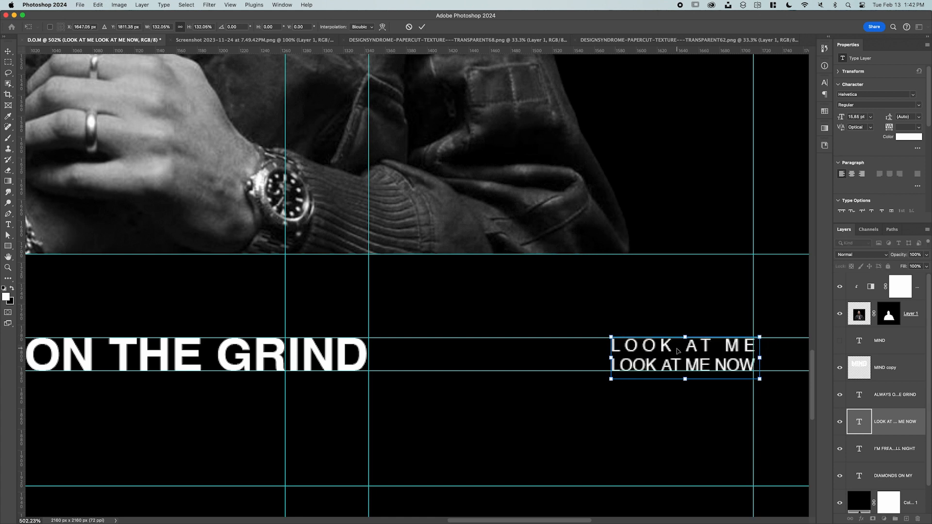
left_click_drag(665, 348, 663, 348)
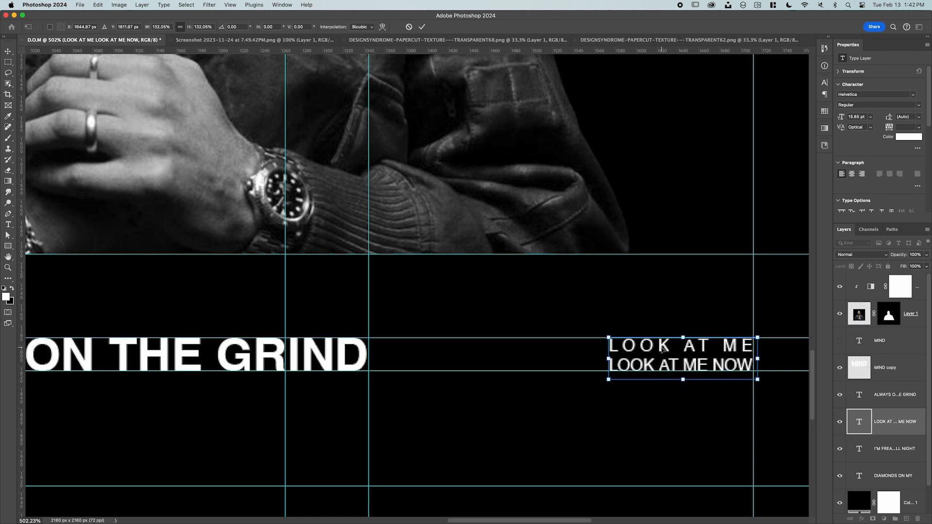
key("Return")
Scale the "I'M FREAKING" text to about 16 pt so it fills the height between the same two guides from the left margin guide.
scroll(485, 339, "left", 10)
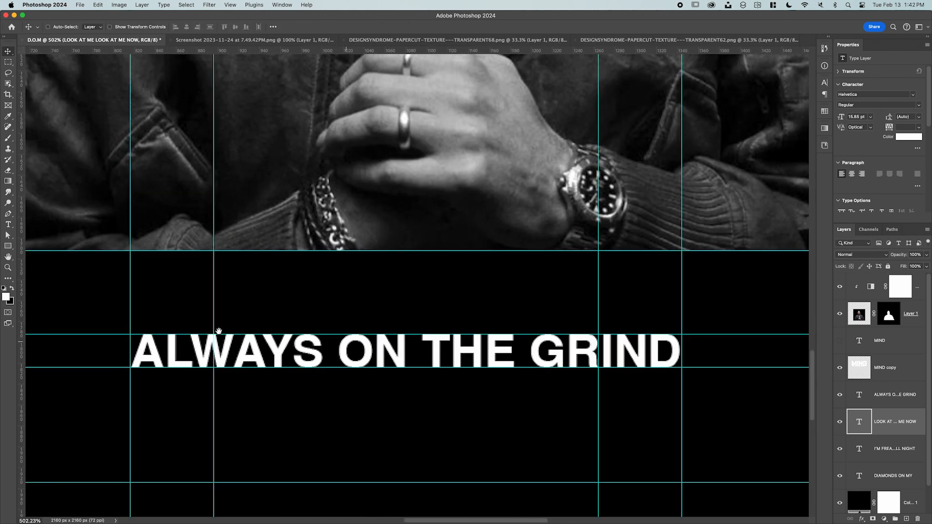
scroll(417, 335, "left", 10)
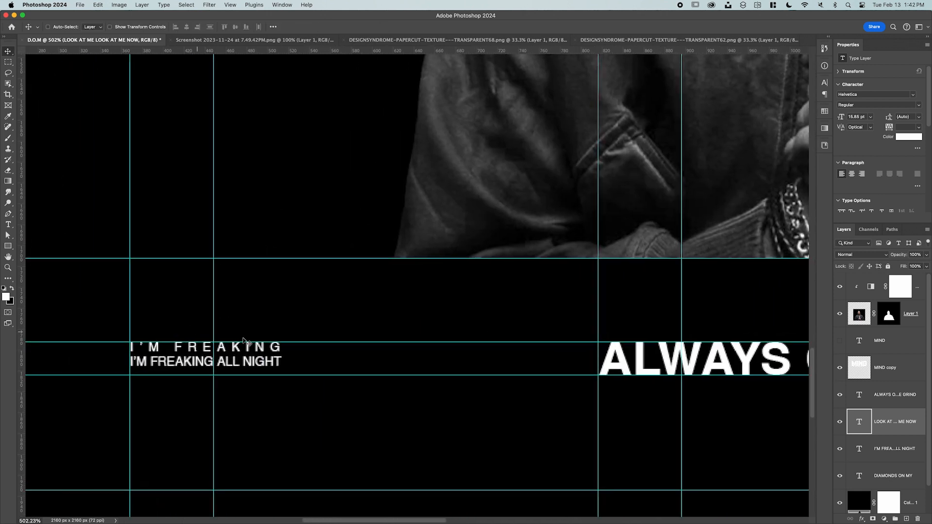
left_click(883, 448)
key("ctrl+t")
left_click_drag(284, 371, 333, 391)
key("Return")
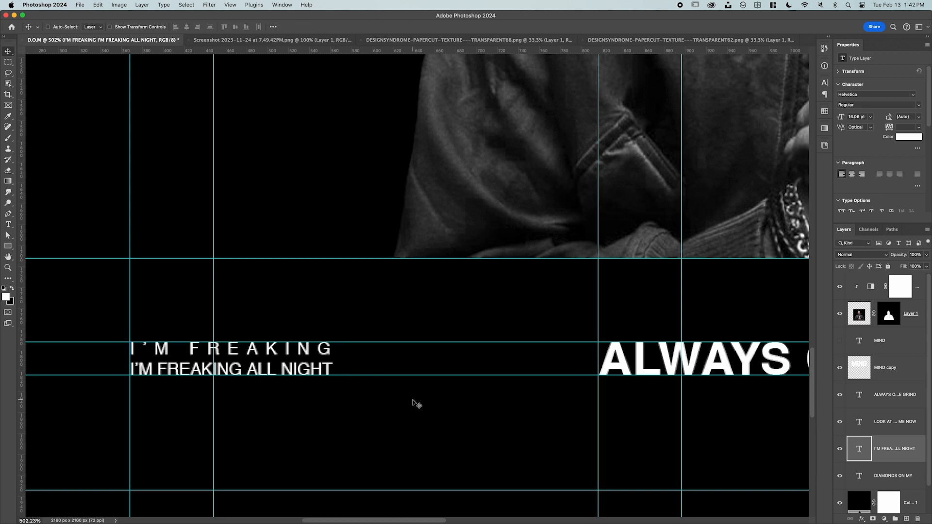
Review the whole poster with the guides hidden and turn the guides back on.
key("z")
left_click_drag(516, 395, 470, 397)
left_click_drag(588, 393, 483, 436)
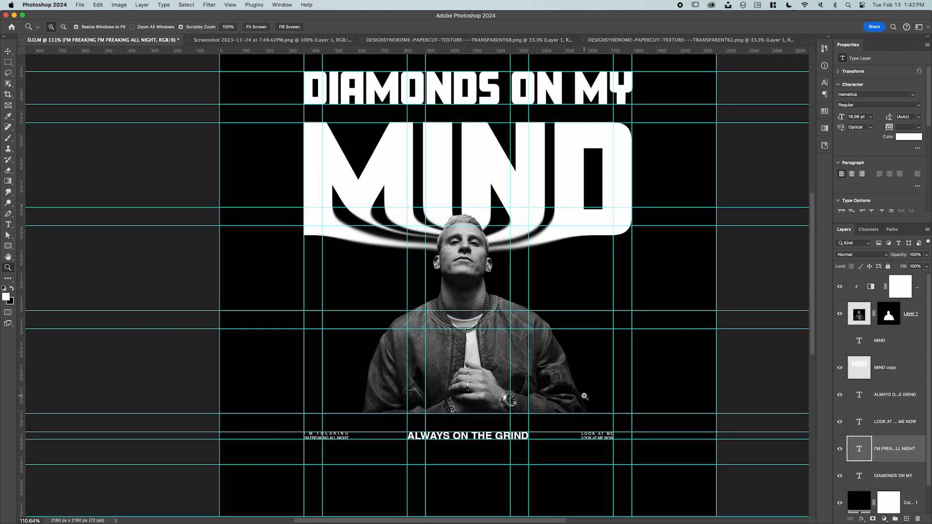
key("super+semicolon")
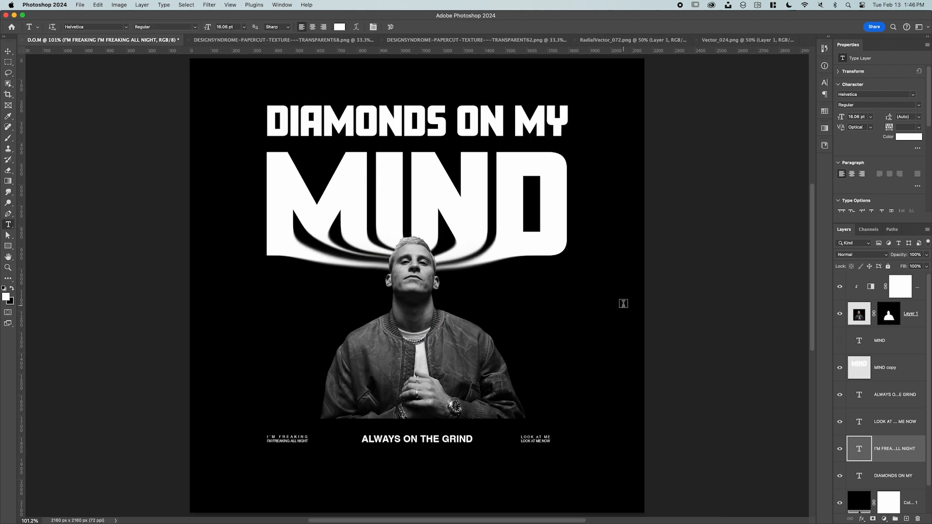
key("super+semicolon")
key("v")
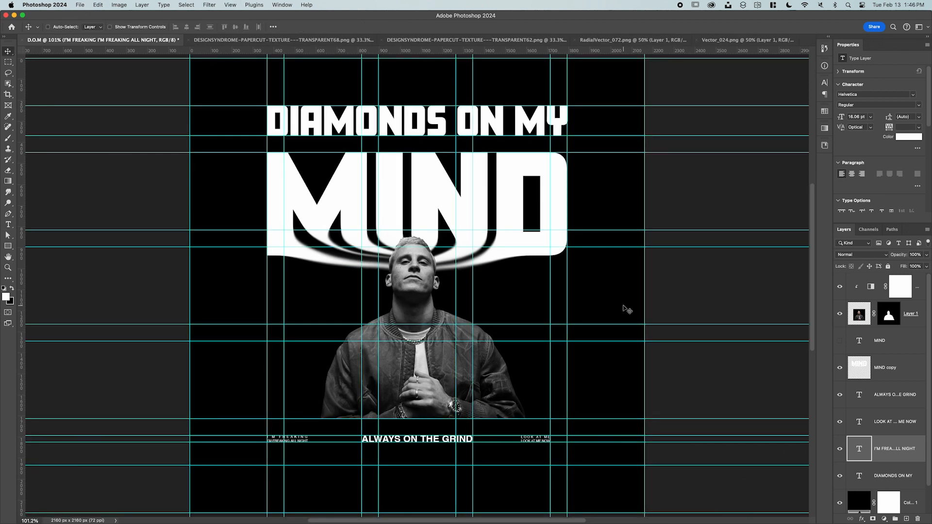
Bring the globe graphic from RadialVector_072.png and the cube graphic from Vector_024.png into the poster document.
left_click(604, 43)
left_click_drag(382, 167, 363, 281)
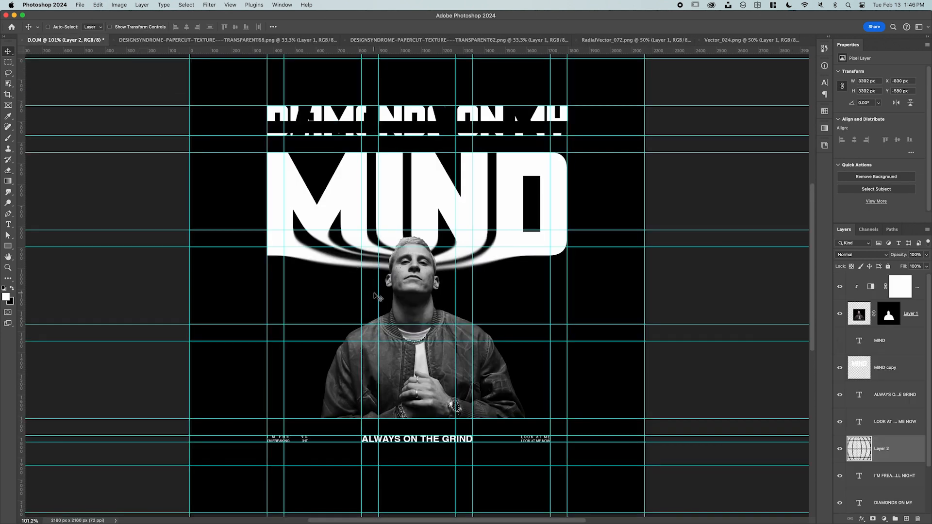
left_click(750, 41)
left_click_drag(477, 181, 425, 314)
Apply a white Color Overlay to the cube graphic's layer and copy the effect to the globe graphic's layer.
double_click(902, 448)
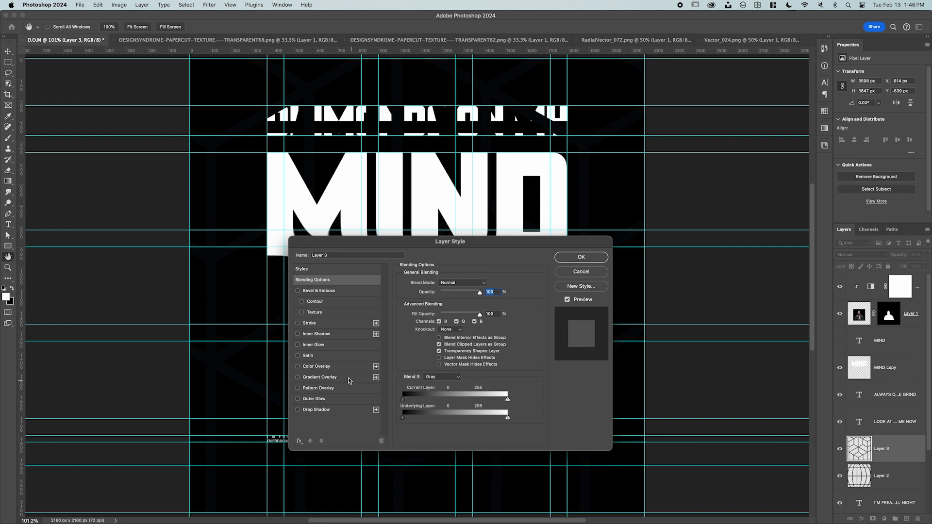
left_click(316, 366)
left_click(480, 286)
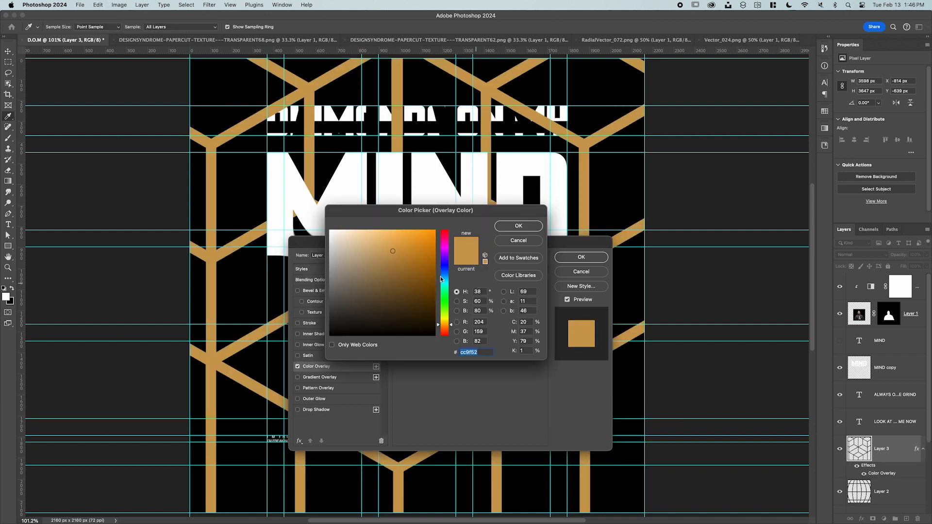
left_click_drag(372, 261, 330, 231)
left_click(505, 228)
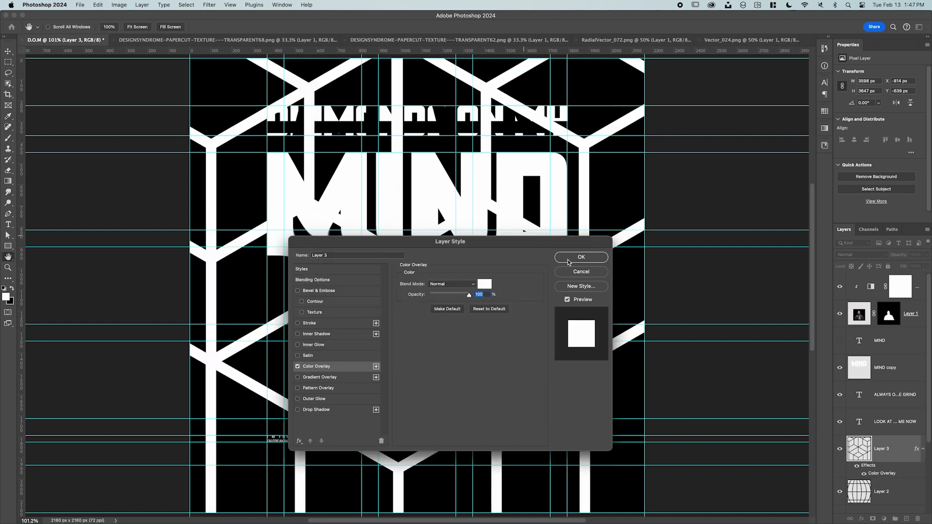
left_click(581, 257)
scroll(886, 467, "down", 1)
left_click_drag(887, 437, 886, 460)
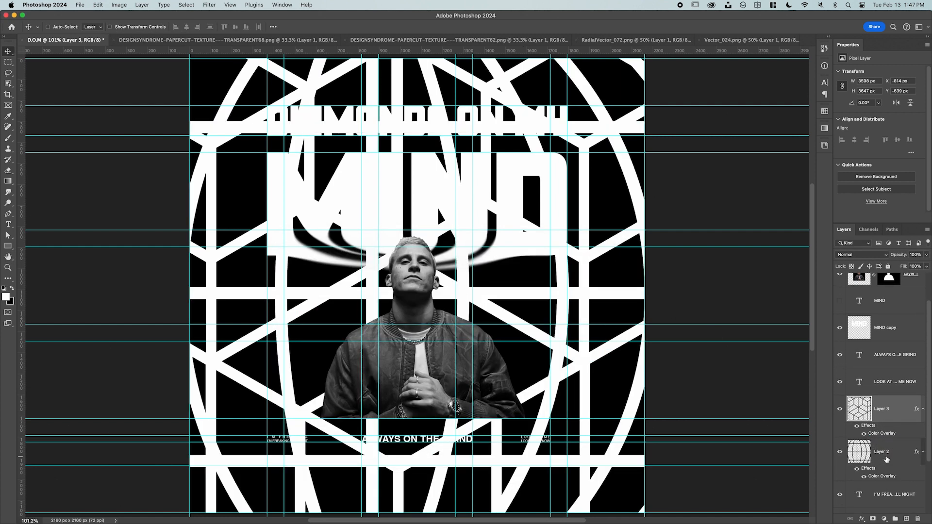
Scale the globe and cube graphics together down to small icons about 74 px high beneath the "I'M FREAKING" text.
left_click(899, 455, "shift")
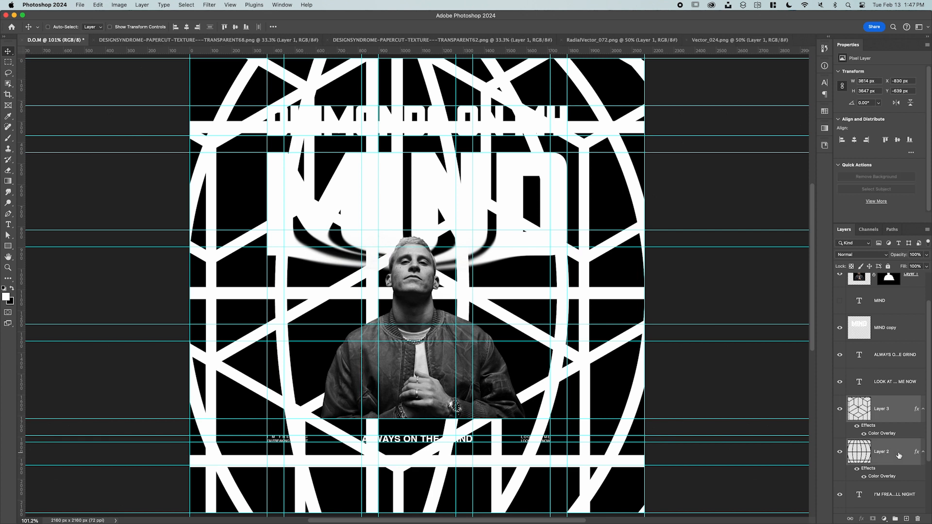
key("super+t")
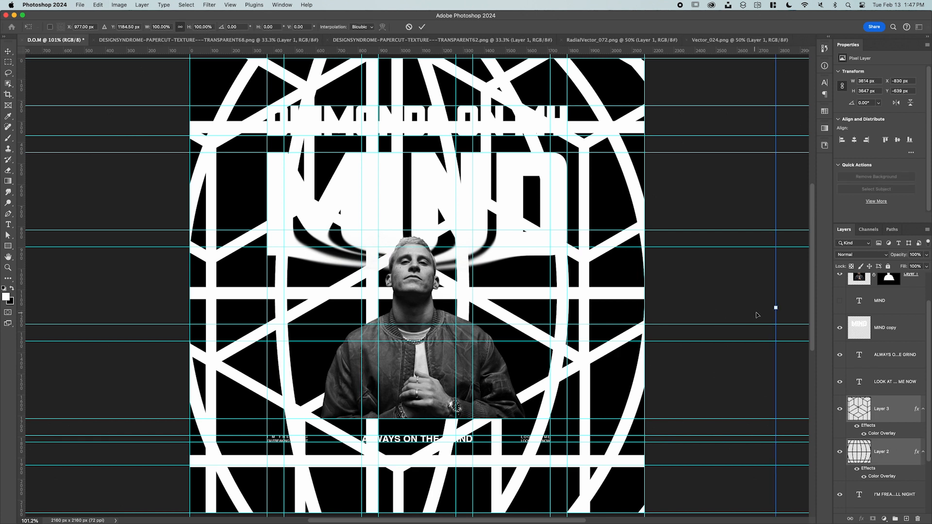
left_click_drag(775, 308, 322, 427)
scroll(306, 386, "right", 3)
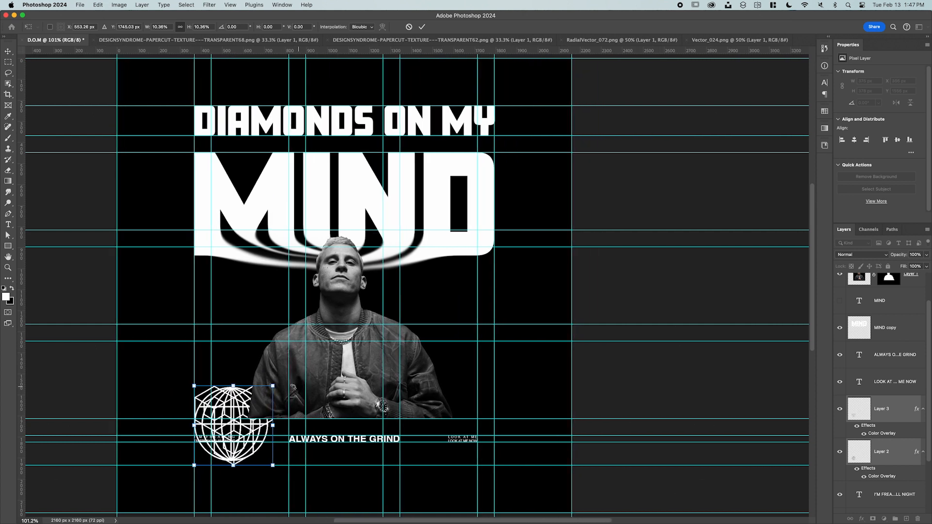
left_click_drag(233, 386, 234, 448)
key("Return")
Move the cube icon across to sit beneath the "LOOK AT ME" text, against the vertical guide at the text's right edge.
key("z")
left_click(260, 451)
left_click(271, 454)
left_click_drag(328, 449, 303, 443)
key("v")
left_click(890, 414)
left_click_drag(243, 458, 718, 453)
Move the globe icon beneath "I'M FREAKING", aligned with the left margin guide and the lower horizontal guide.
left_click(881, 451)
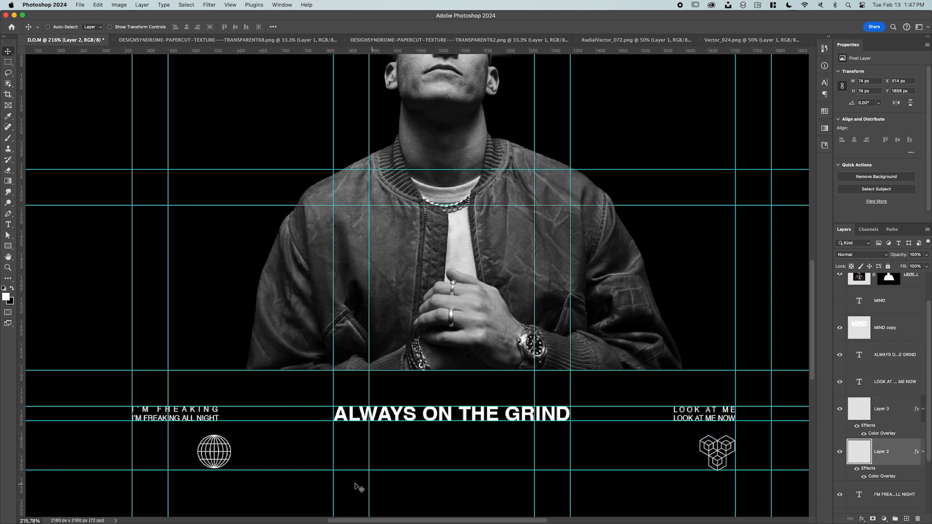
left_click_drag(224, 454, 160, 454)
left_click_drag(160, 453, 156, 454)
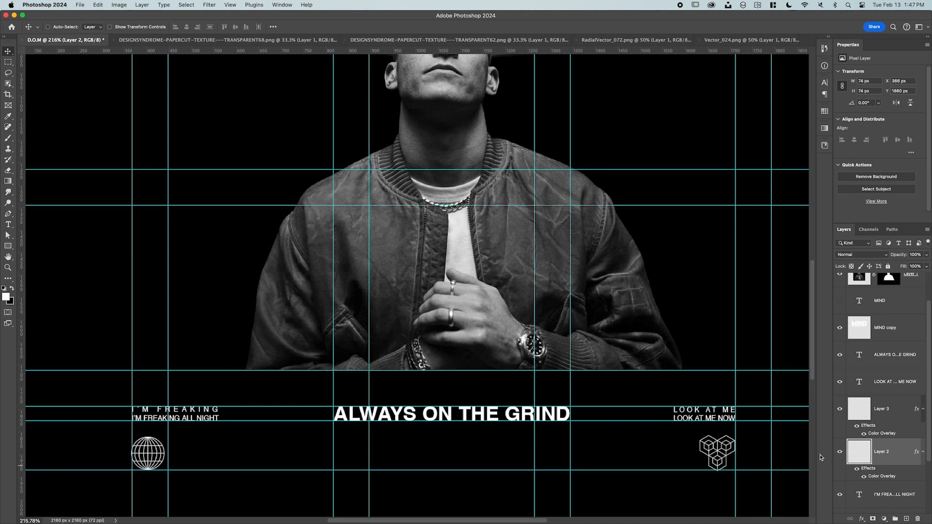
Move the "LOOK AT ME" text outward so its right edge meets the outermost right margin guide.
scroll(815, 375, "up", 3)
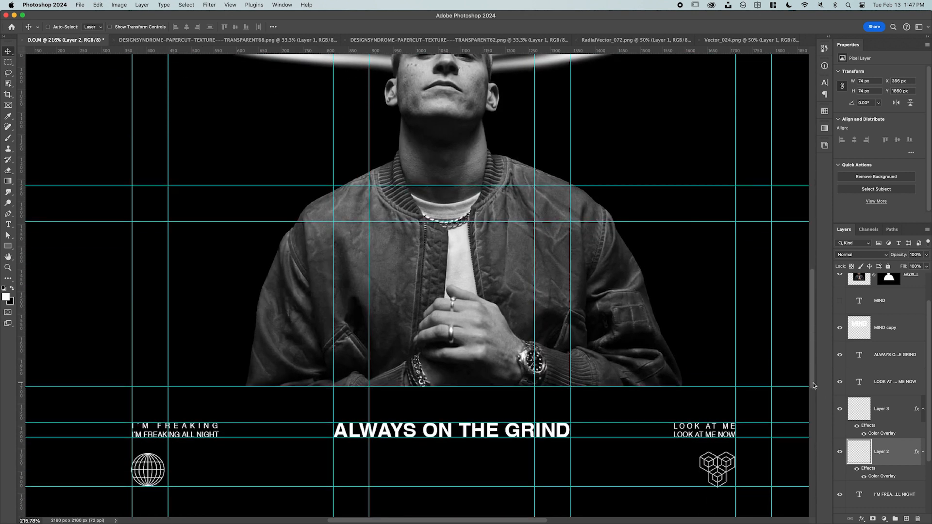
left_click(890, 381)
left_click_drag(717, 434, 753, 434)
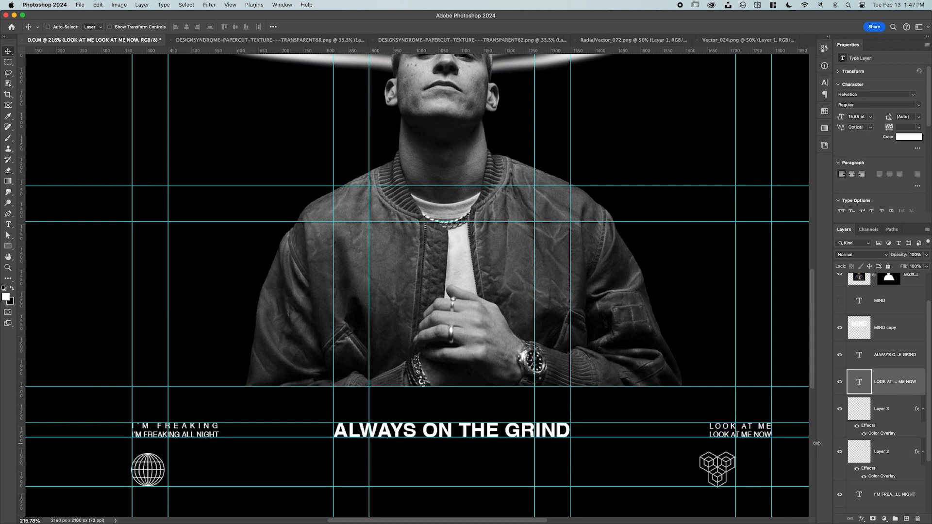
Move the cube icon beneath the "LOOK AT ME" text, between the two rightmost vertical guides.
left_click(881, 452)
left_click(840, 453)
left_click(839, 453)
left_click(856, 412)
left_click_drag(725, 468, 761, 466)
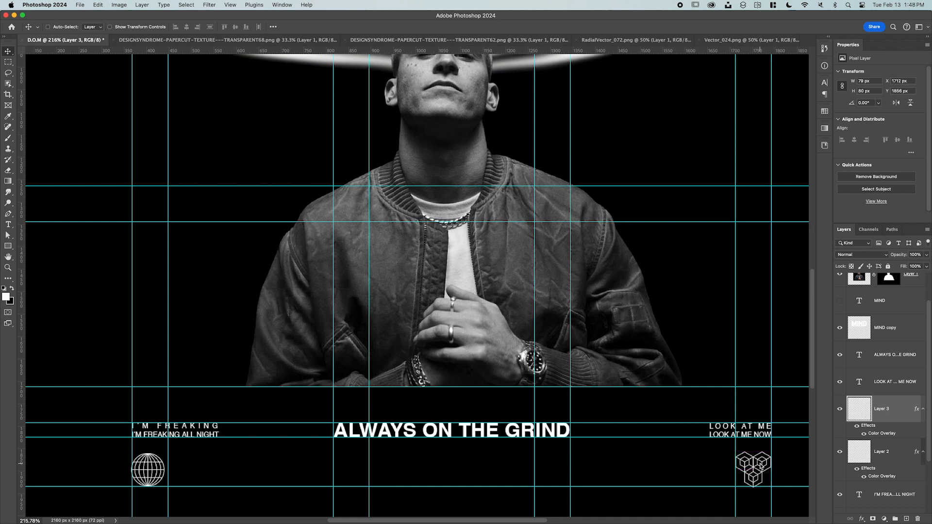
Scale the globe icon to 81 px to fill the width between its two vertical guides and add a horizontal guide along its top.
left_click(874, 457)
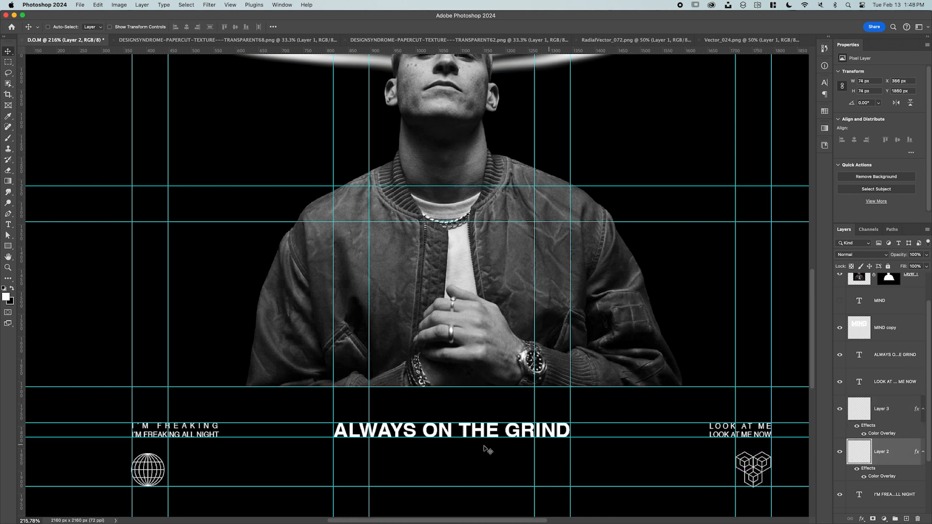
key("super+t")
left_click_drag(169, 453, 173, 452)
key("Return")
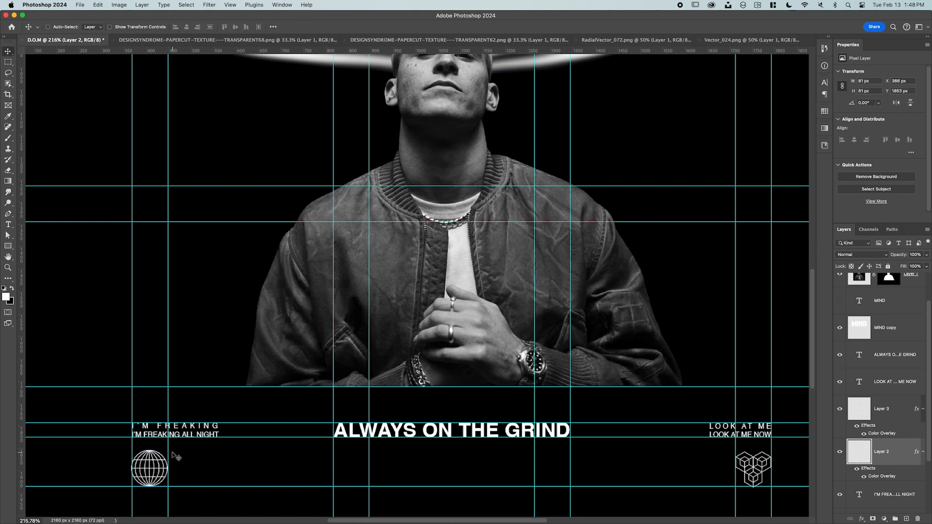
left_click_drag(270, 50, 154, 450)
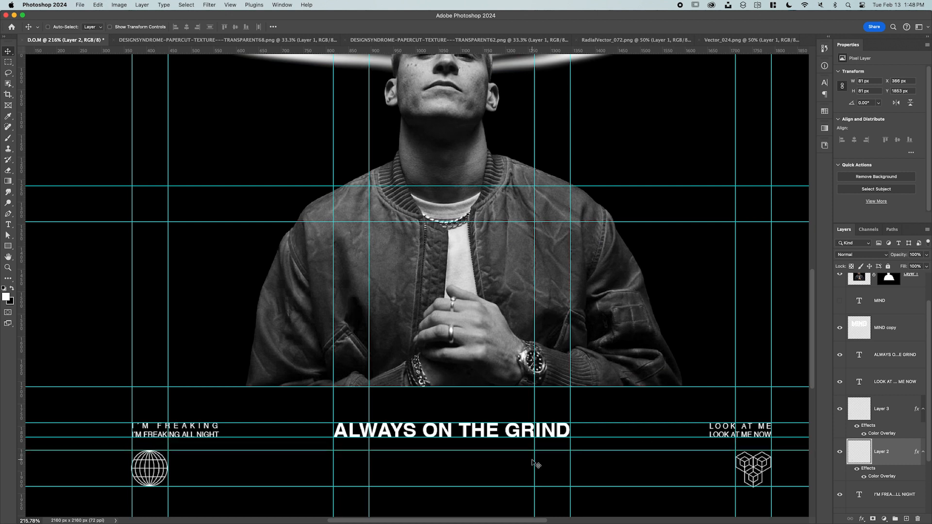
Add the text "006" below "ALWAYS ON THE GRIND" and set its font to Apotek Comp.
key("t")
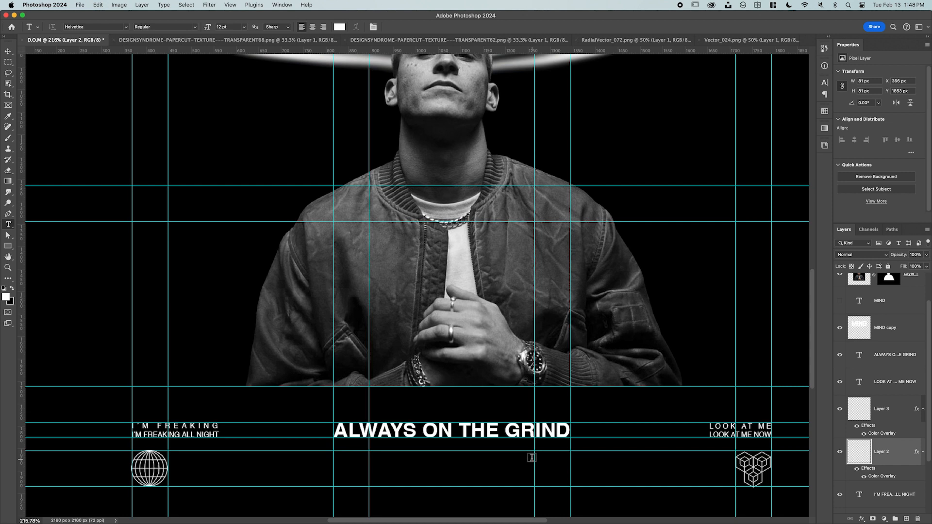
left_click(427, 471)
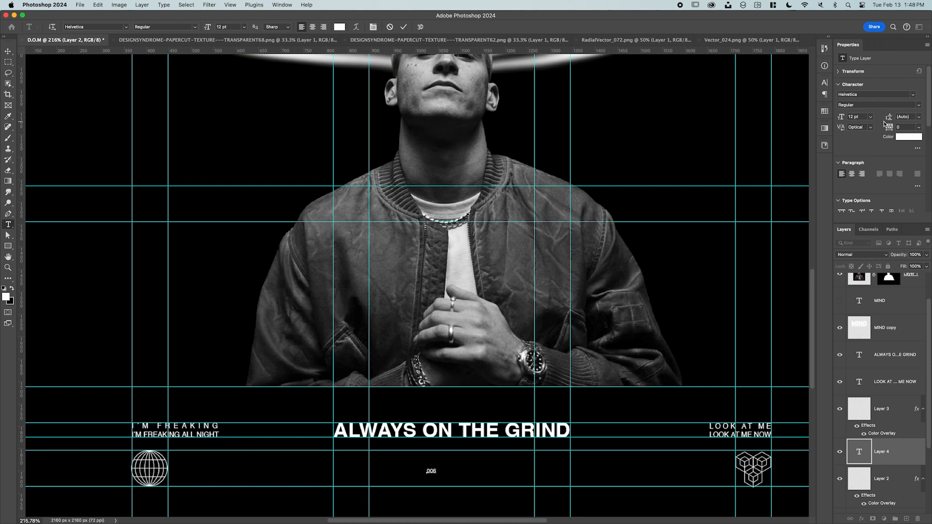
left_click(914, 95)
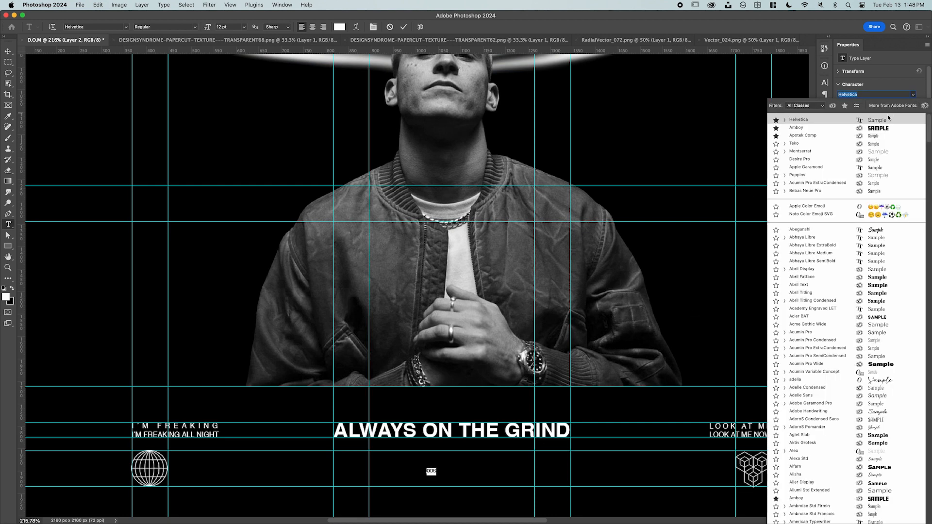
left_click(879, 136)
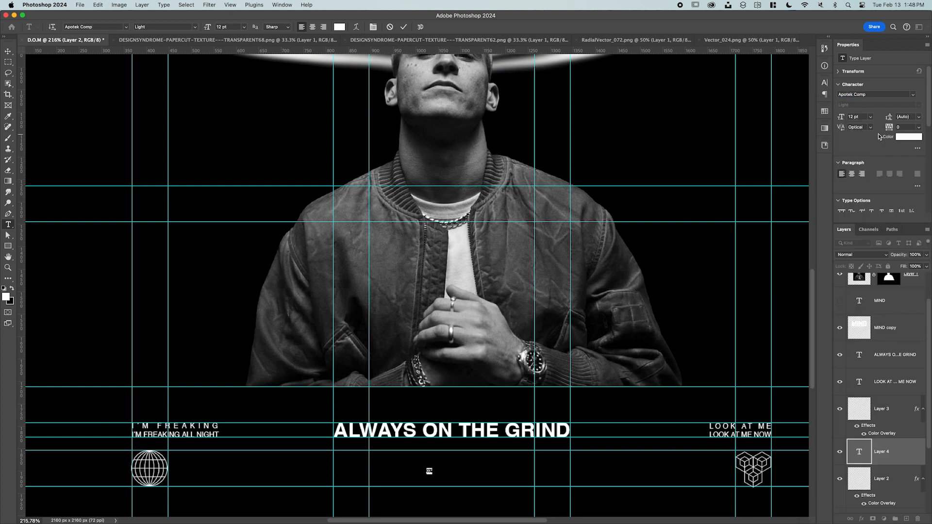
left_click(8, 51)
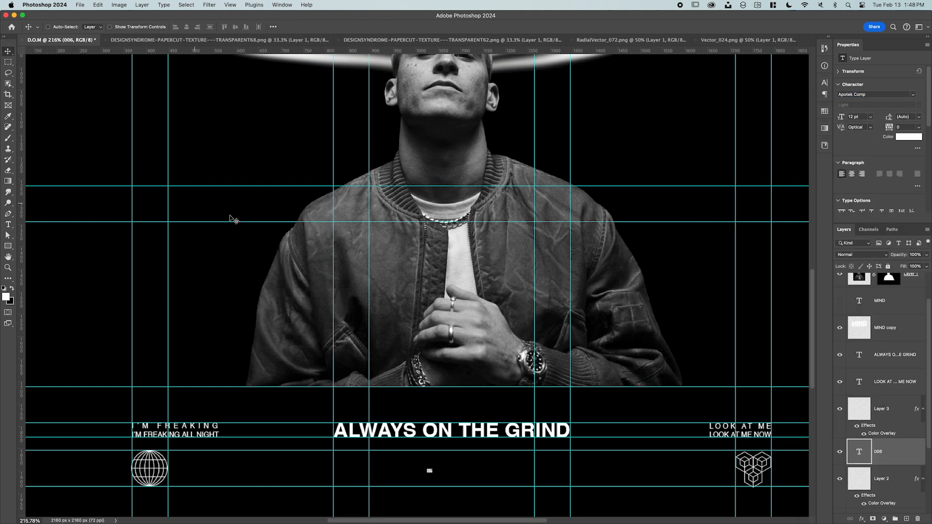
Scale "006" to about 122.59 pt to fill the height between the two icon-row guides and centre it horizontally on the canvas.
key("super+t")
left_click_drag(432, 471, 479, 469)
left_click_drag(453, 441, 456, 439)
key("Return")
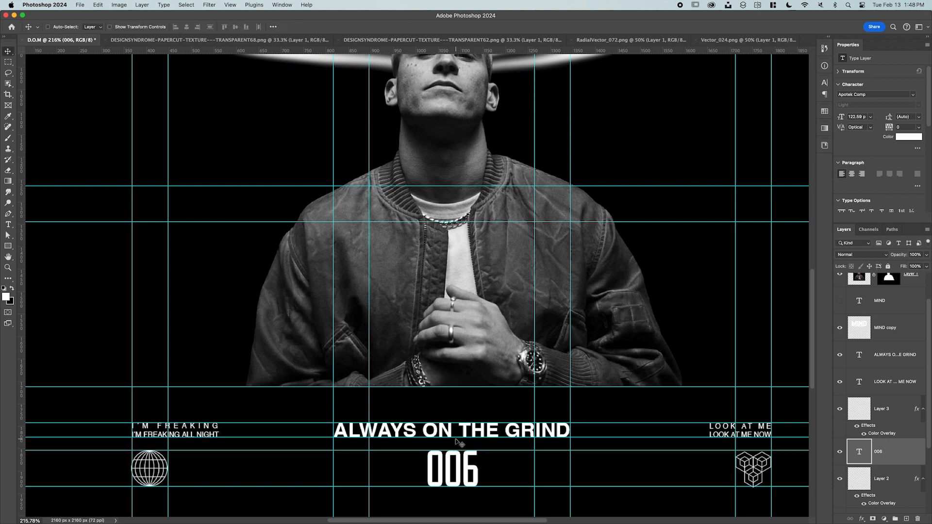
key("super+a")
left_click(187, 27)
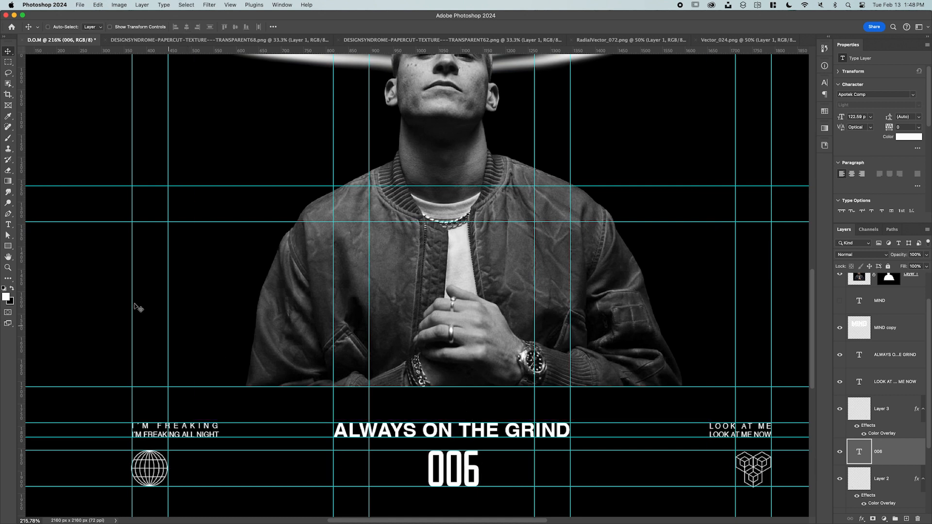
Draw a white rectangle without stroke, 13 by 81 px, between the icon-row guides at the vertical guide left of "006".
left_click(8, 246)
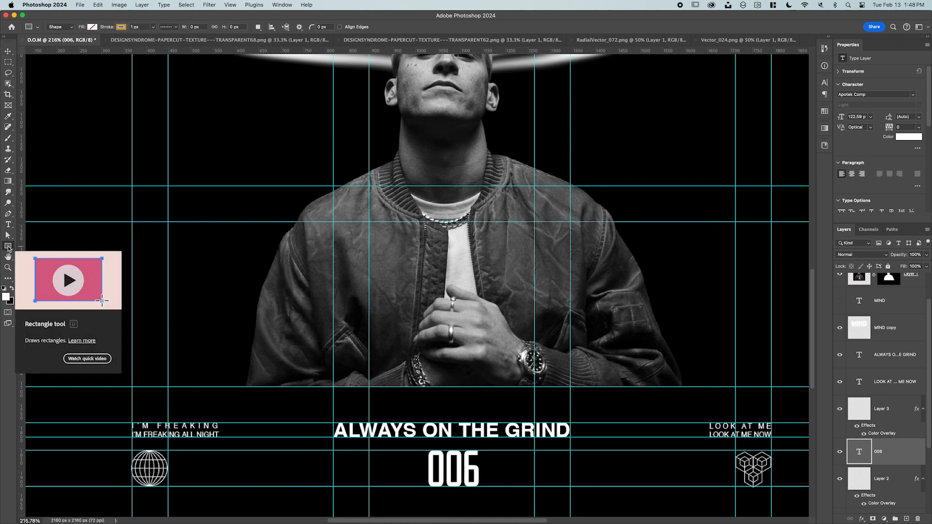
left_click(121, 27)
left_click(72, 44)
left_click(91, 28)
left_click(39, 72)
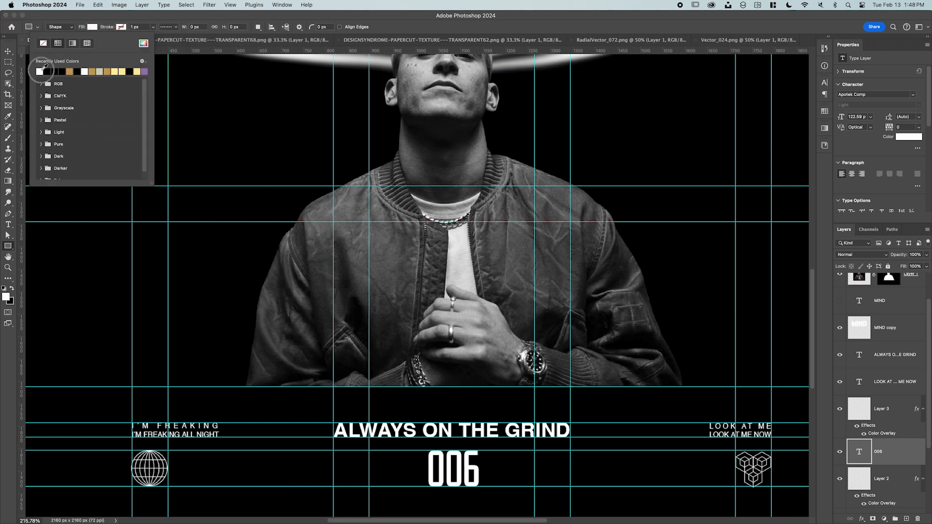
left_click(96, 15)
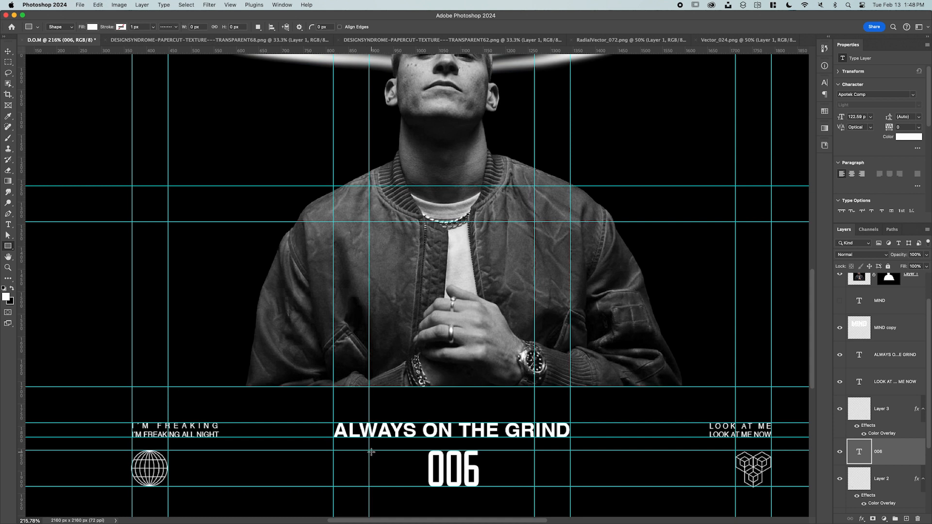
left_click_drag(370, 452, 373, 486)
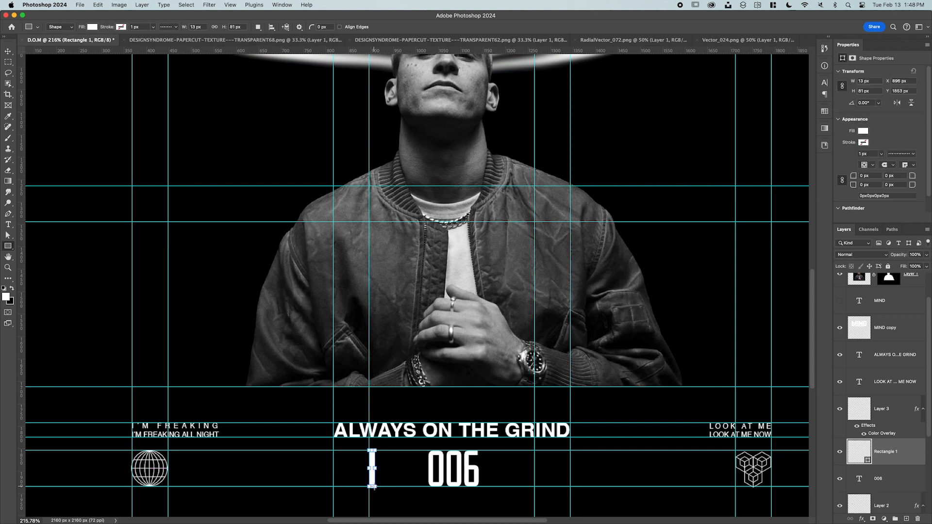
key("v")
left_click_drag(372, 478, 518, 383)
key("super+z")
key("super+z")
Duplicate the white bar just to its right and narrow the copy to 7 px wide.
key("super+space")
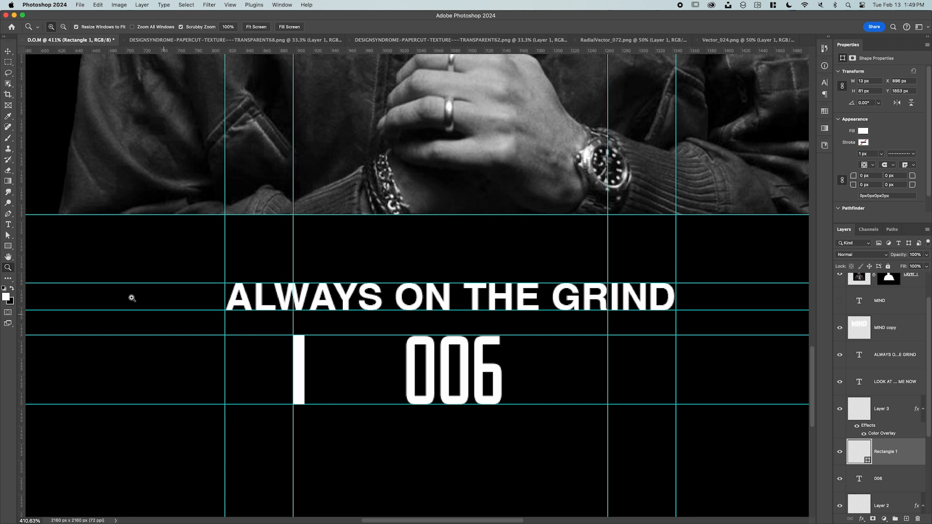
left_click(8, 248)
key("v")
left_click_drag(299, 372, 316, 372)
key("ctrl+t")
key("ctrl+z")
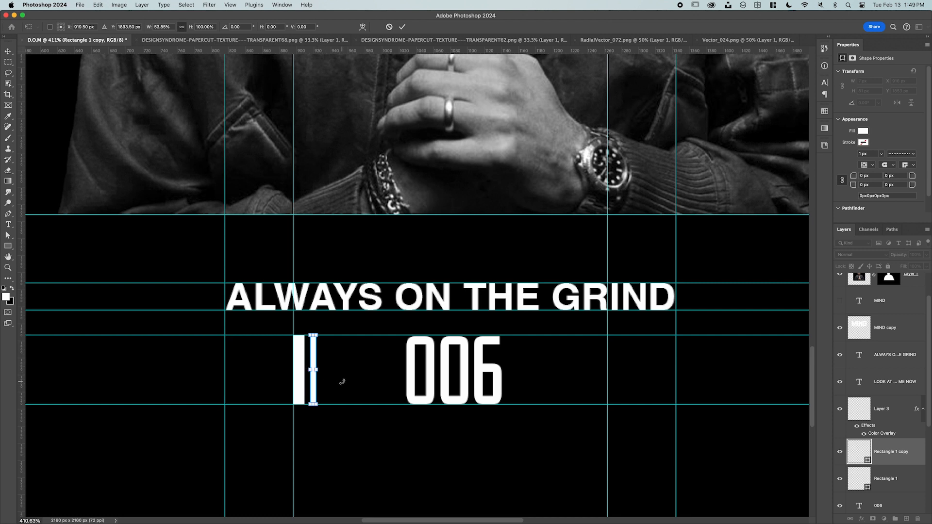
key("Return")
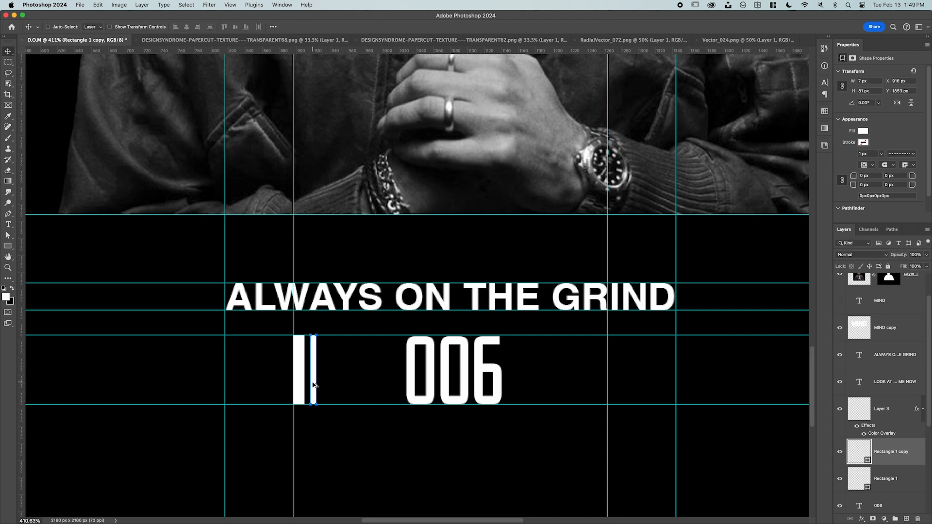
Duplicate the 7 px bar just to its right and narrow the new copy to 4 px wide.
mouse_move(313, 385)
left_mouse_down()
mouse_move(329, 387)
mouse_move(325, 373)
left_mouse_up()
key("super+t")
key("super+z")
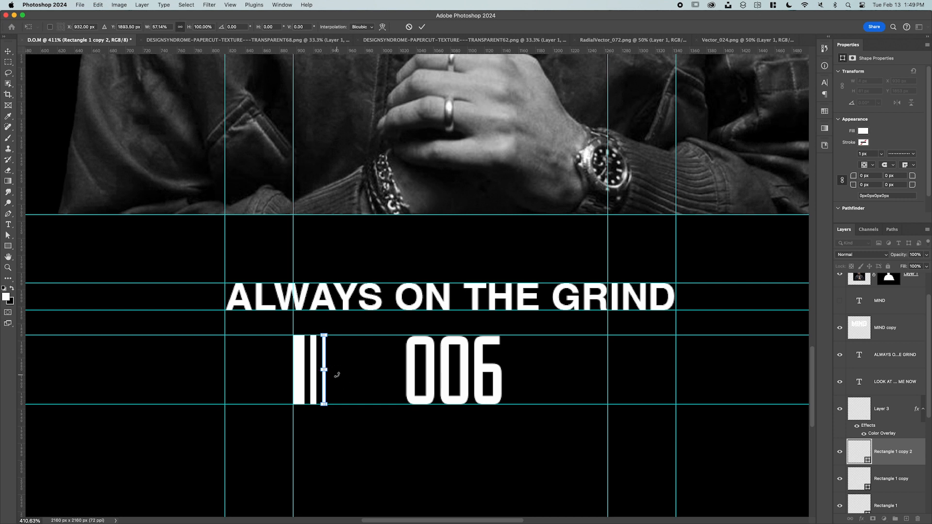
key("Return")
key("z")
left_click_drag(336, 375, 366, 374)
key("v")
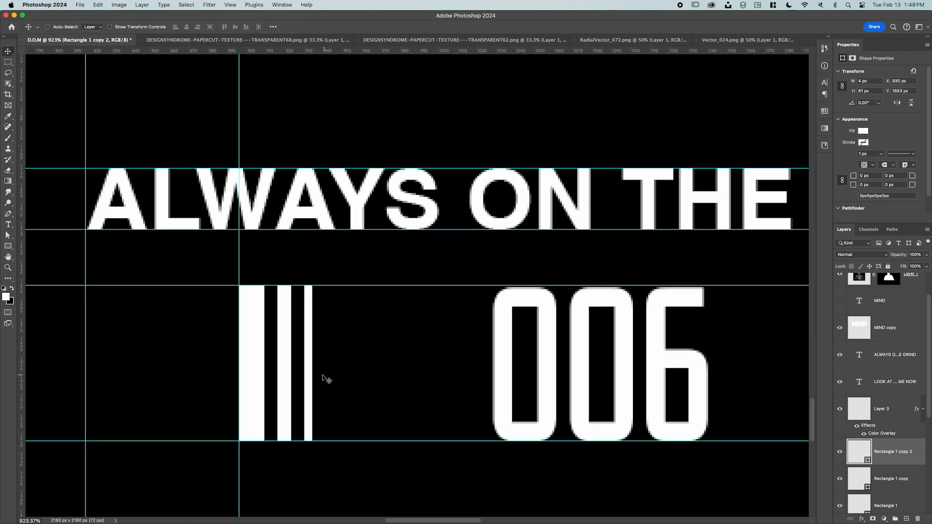
Duplicate the last bar to the right twice with even gaps, narrowing each copy further, the final one to 2 px wide.
left_click_drag(312, 378, 330, 366)
key("super+t")
key("Return")
left_click_drag(333, 384, 348, 365)
key("ctrl+t")
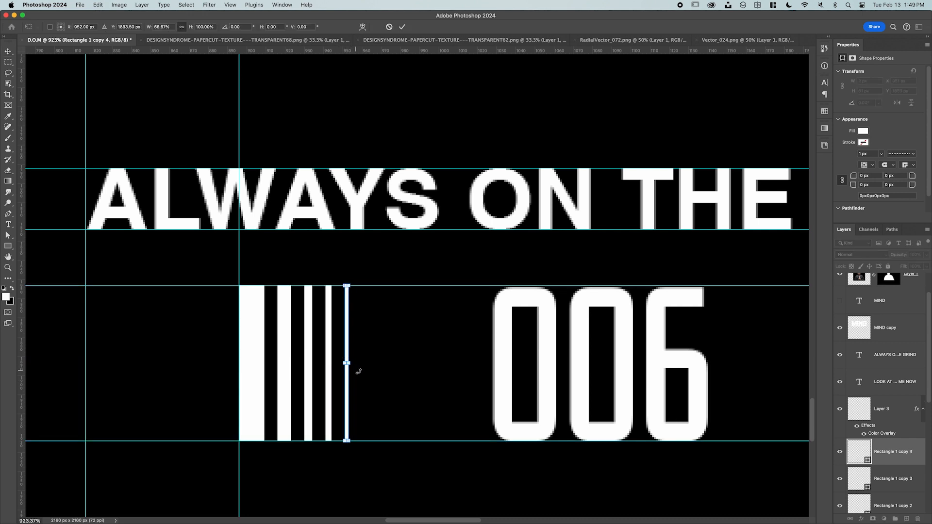
key("Return")
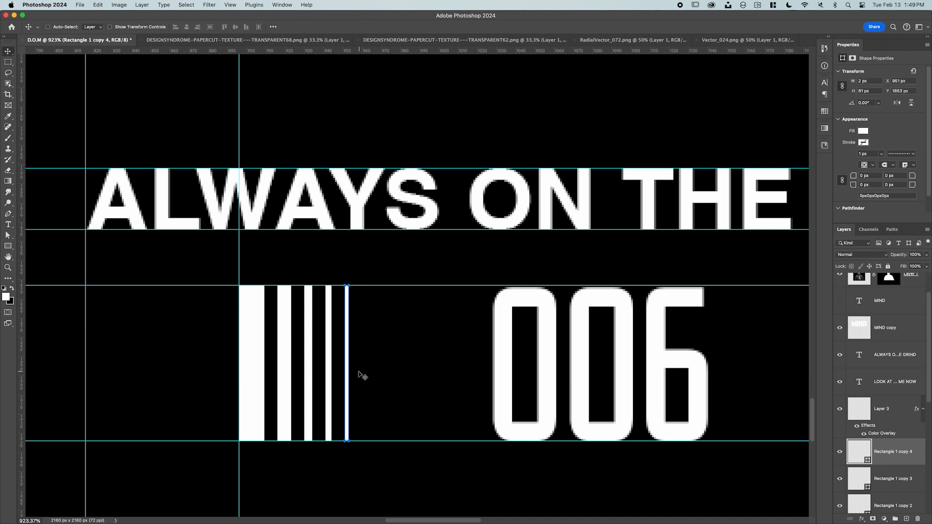
Merge the five white bar layers into a single barcode shape.
scroll(923, 388, "down", 5)
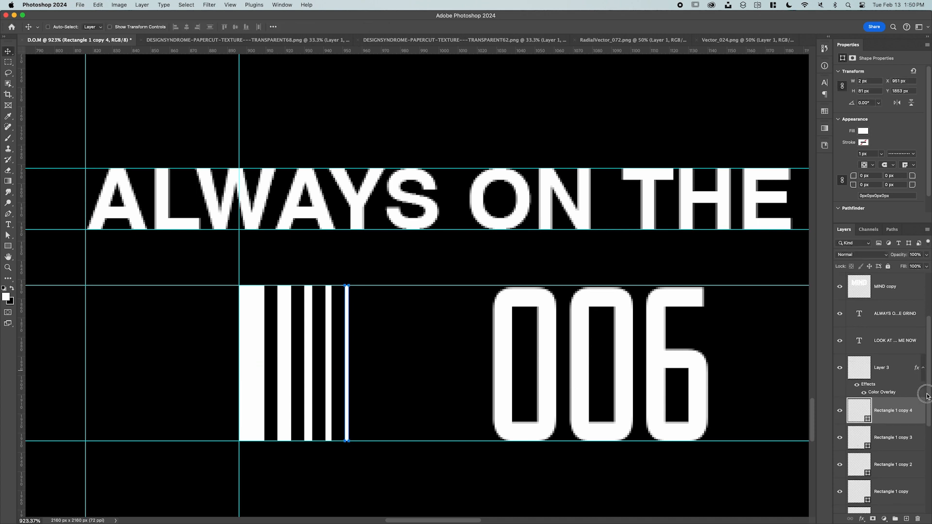
left_click(899, 461, "shift")
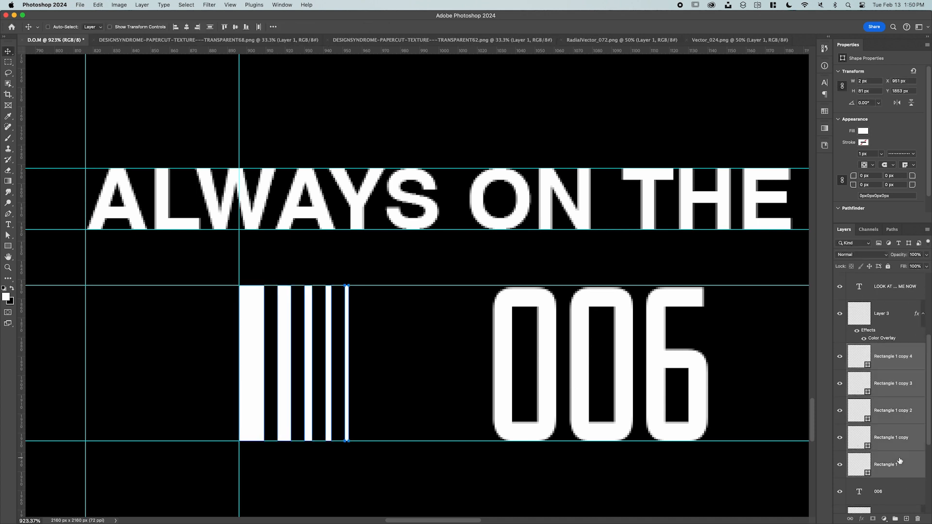
right_click(902, 429)
left_click(893, 391)
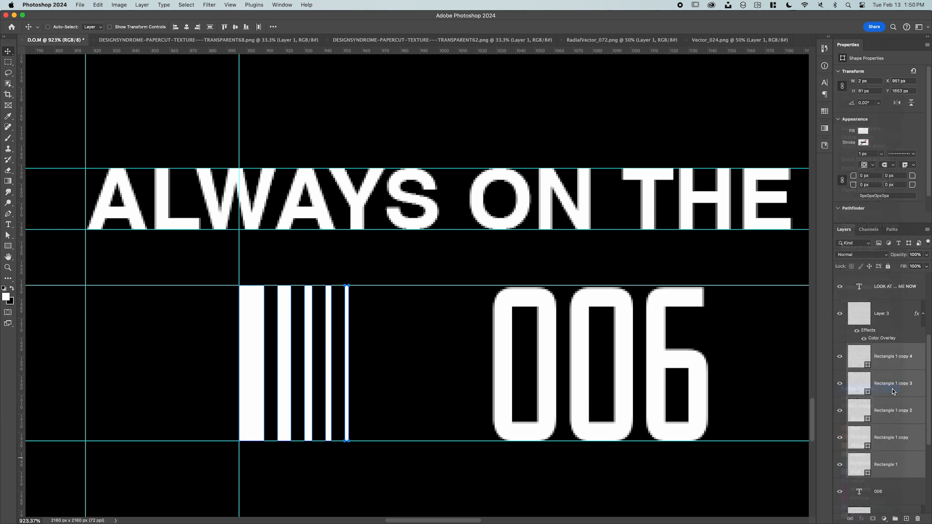
Duplicate the barcode to the other side of "006", aligning its outer edge with the vertical guide there.
key("z")
left_click_drag(699, 362, 560, 351)
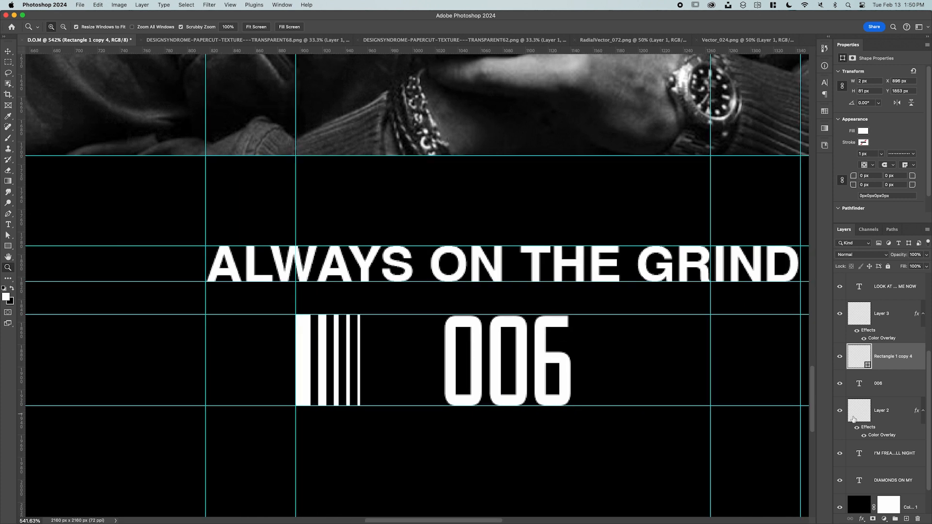
key("v")
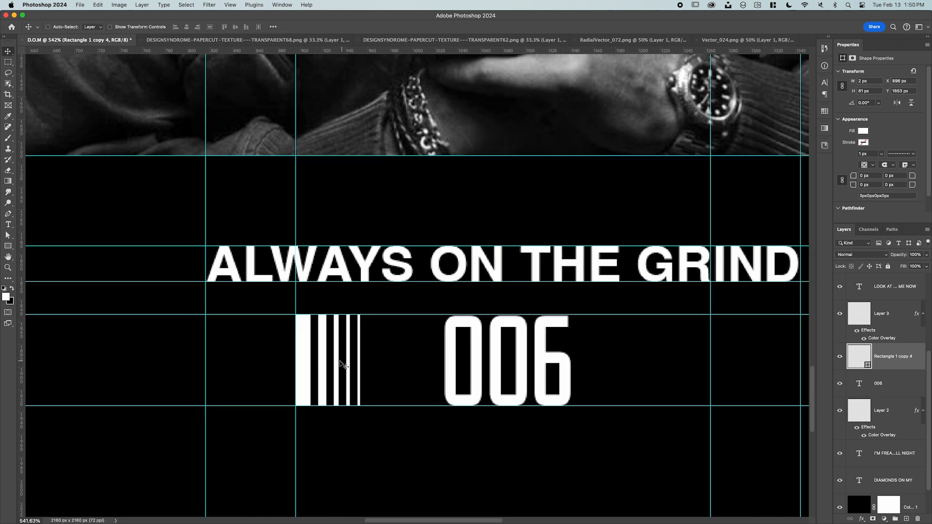
left_click_drag(337, 366, 568, 368)
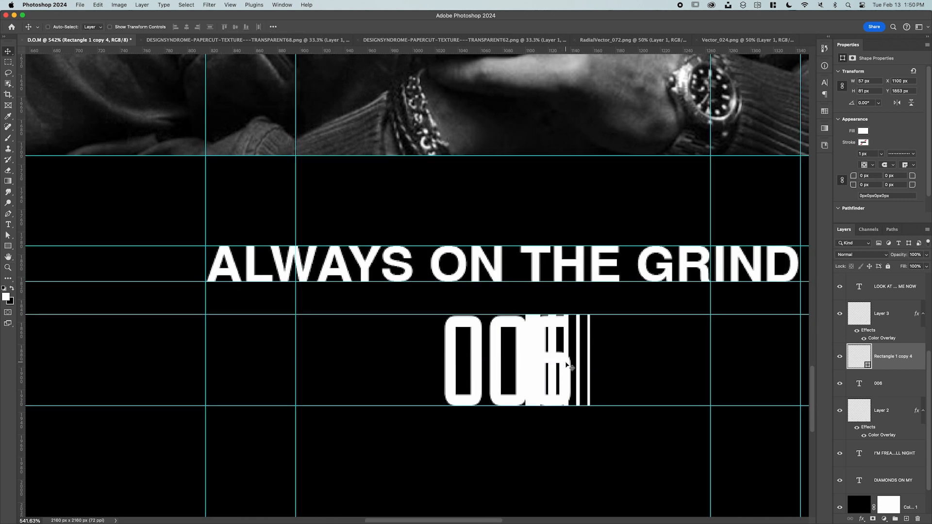
key("super+z")
left_click_drag(323, 358, 621, 373)
Examine the icon row with the guides hidden and compare the gaps between "006" and the two barcodes using a marquee selection.
key("z")
scroll(621, 372, "right", 5)
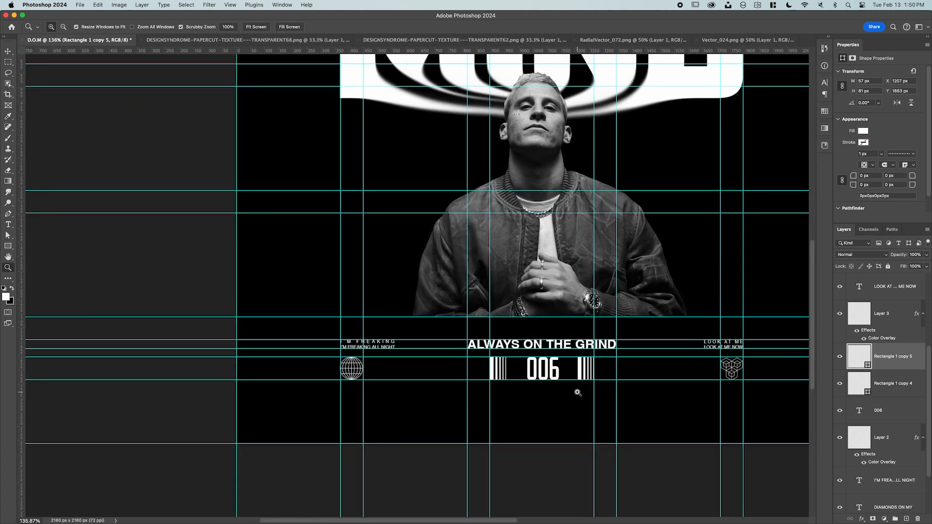
key("super+semicolon")
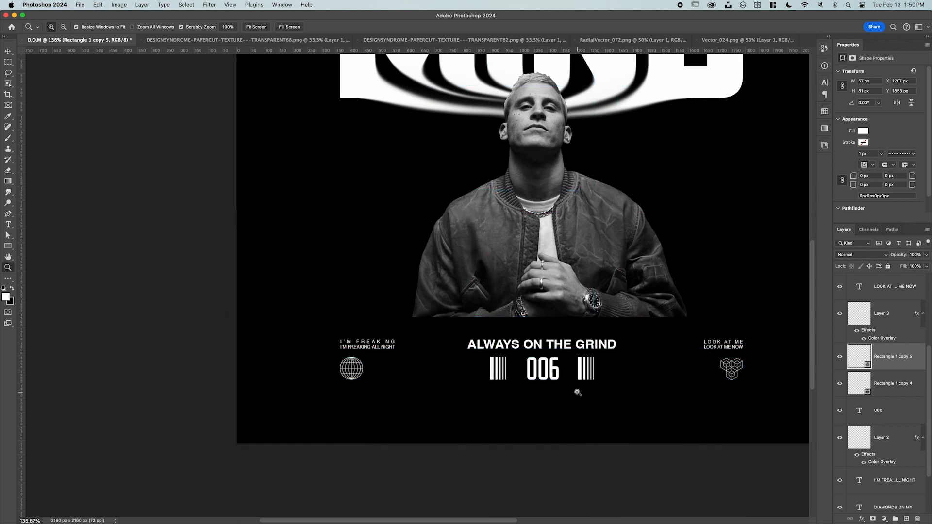
key("super+semicolon")
left_click_drag(578, 392, 607, 384)
left_click_drag(557, 354, 594, 403)
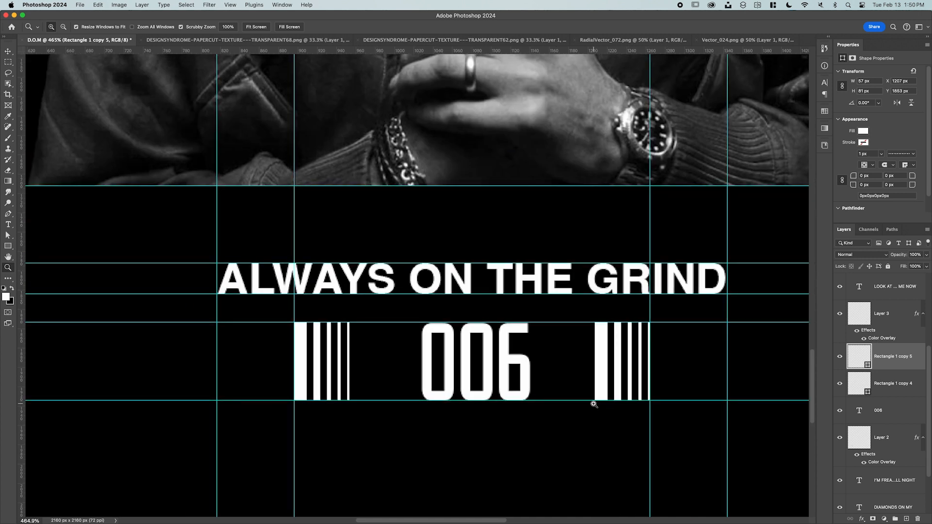
key("v")
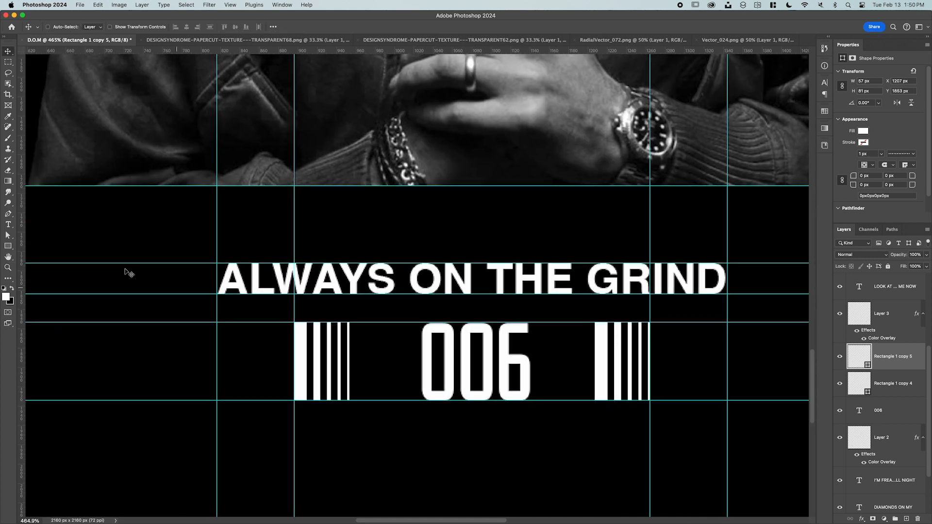
left_click(8, 62)
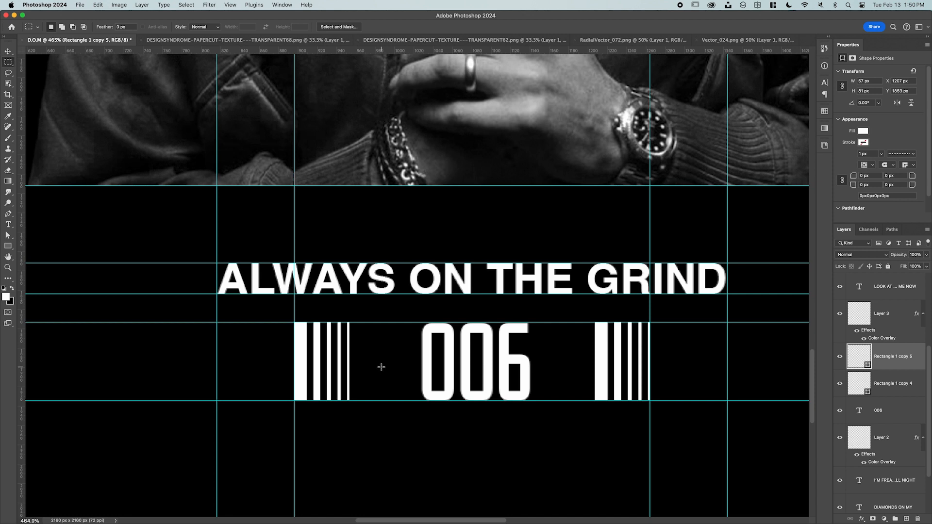
mouse_move(350, 322)
left_mouse_down()
mouse_move(395, 388)
mouse_move(420, 400)
mouse_move(564, 375)
left_mouse_up()
key("super+d")
Check the whole poster's composition with the guides hidden, and show the guides again.
key("z")
left_click_drag(563, 372, 548, 410)
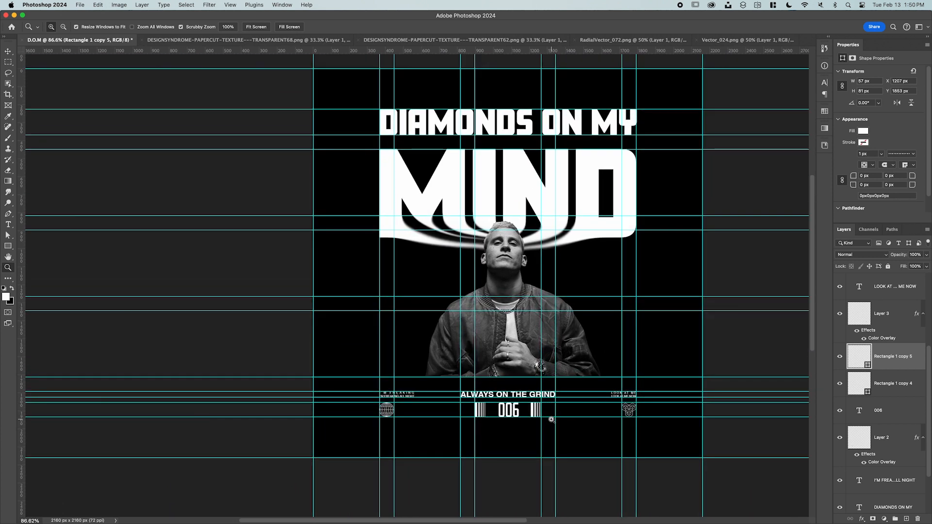
key("super+semicolon")
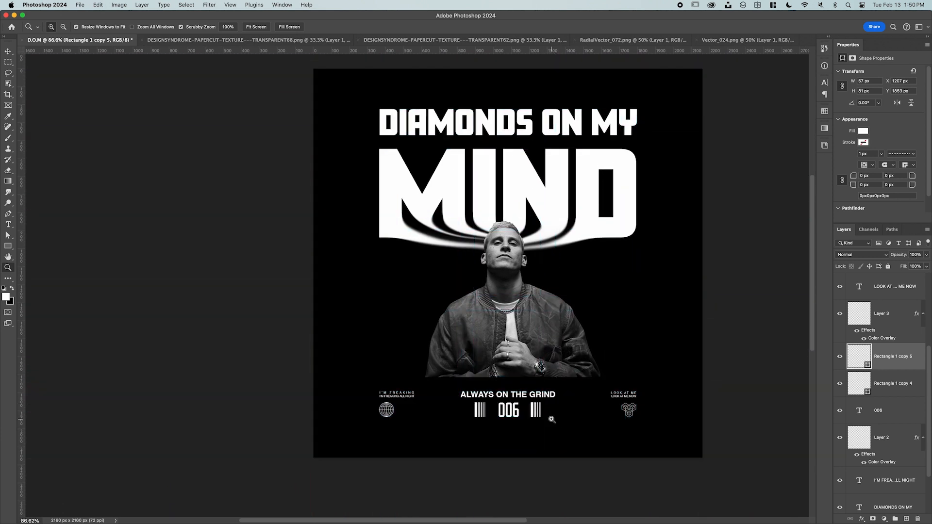
key("super+semicolon")
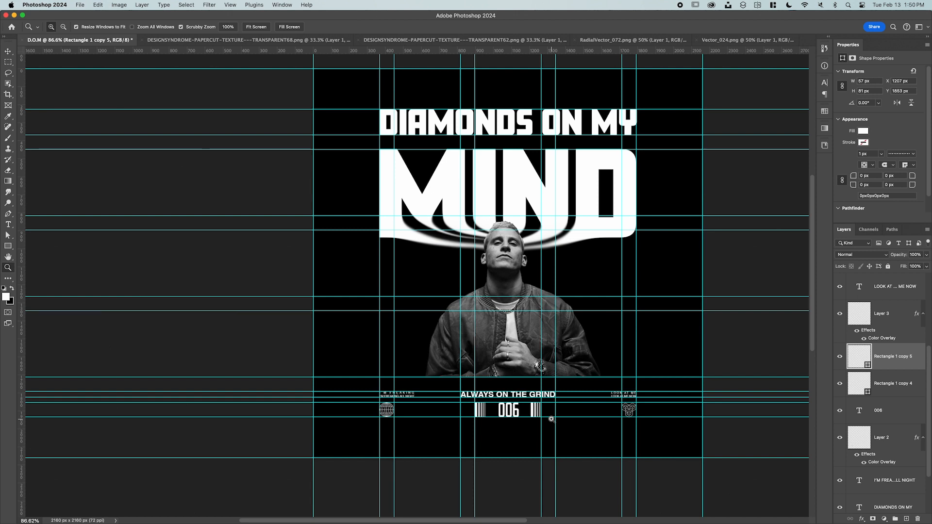
Widen the barcode right of "006" to 90 px toward the number, keeping its outer edge on the vertical guide.
left_click_drag(551, 419, 539, 380)
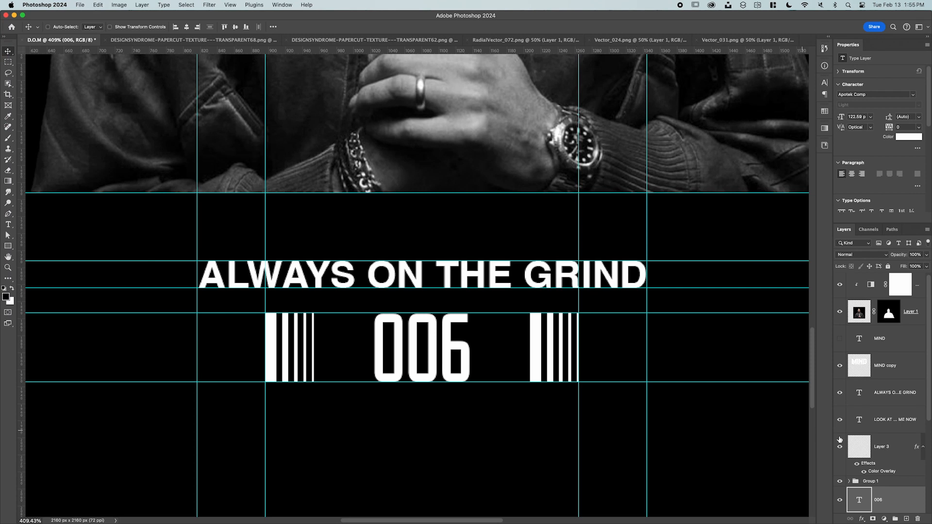
left_click(855, 418)
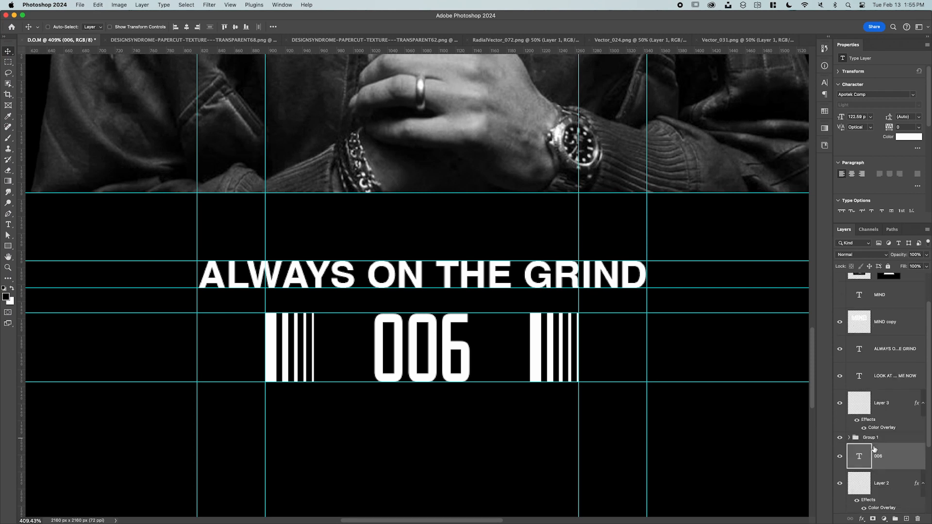
left_click(855, 421)
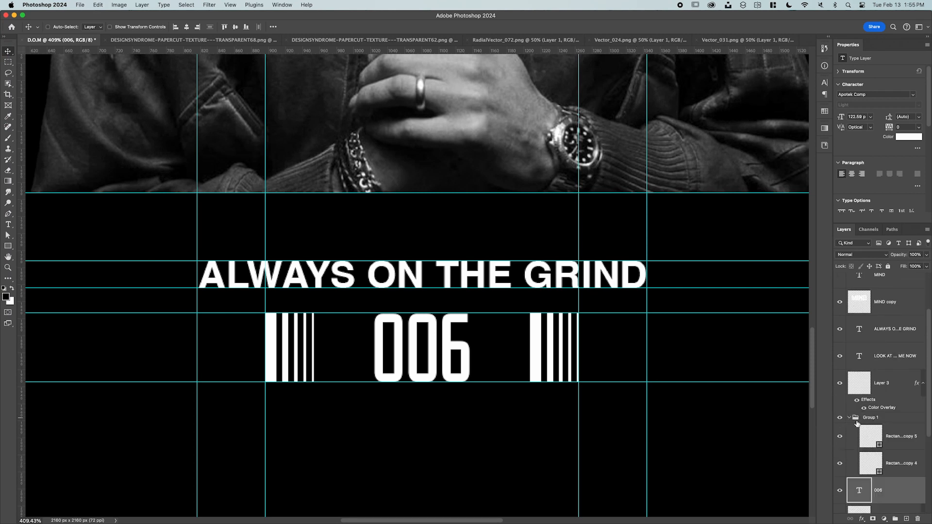
left_click(895, 438)
left_click_drag(530, 348, 501, 348)
key("Return")
Replace the barcode left of "006" with a duplicate of the 90 px one, aligned to the left vertical guide.
left_click_drag(888, 460, 917, 519)
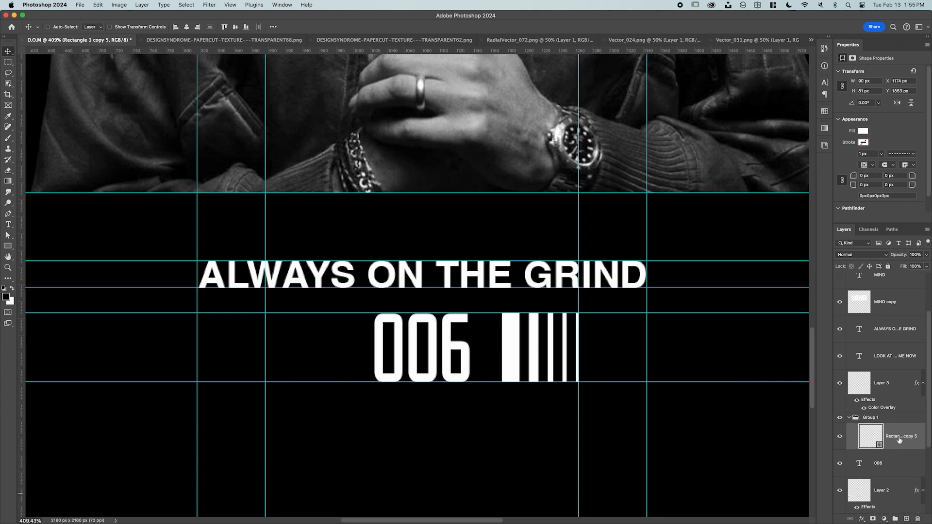
left_click_drag(498, 342, 258, 341)
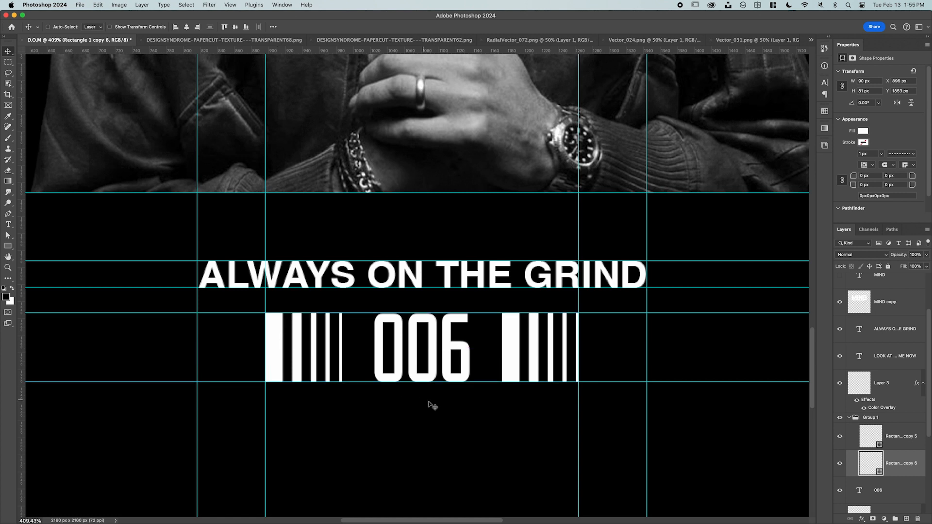
Bring the eye graphic from Vector_031.png into the poster and move its layer out of Group 1 to just below "006".
left_click(742, 40)
left_click_drag(430, 305, 406, 308)
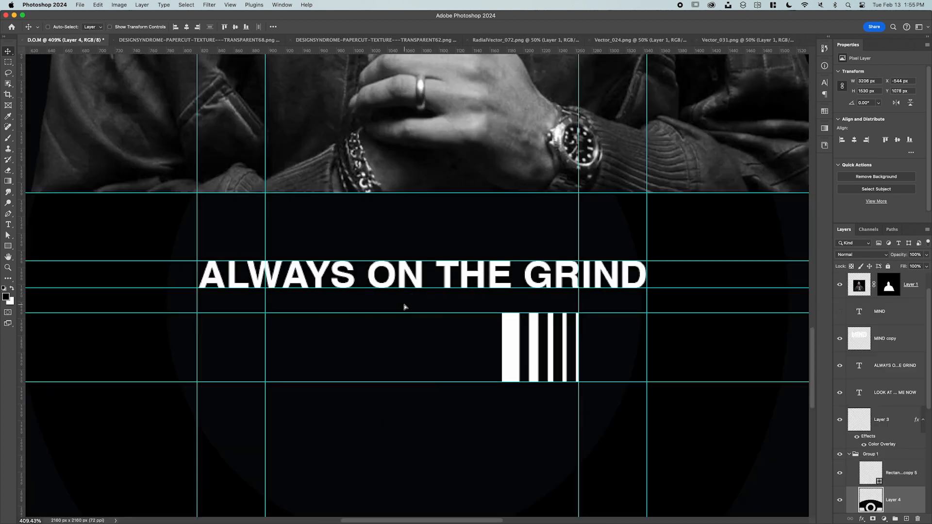
scroll(905, 466, "down", 2)
left_click_drag(903, 457, 891, 430)
Apply a white Color Overlay at 100% opacity in Normal mode to the eye graphic.
double_click(889, 428)
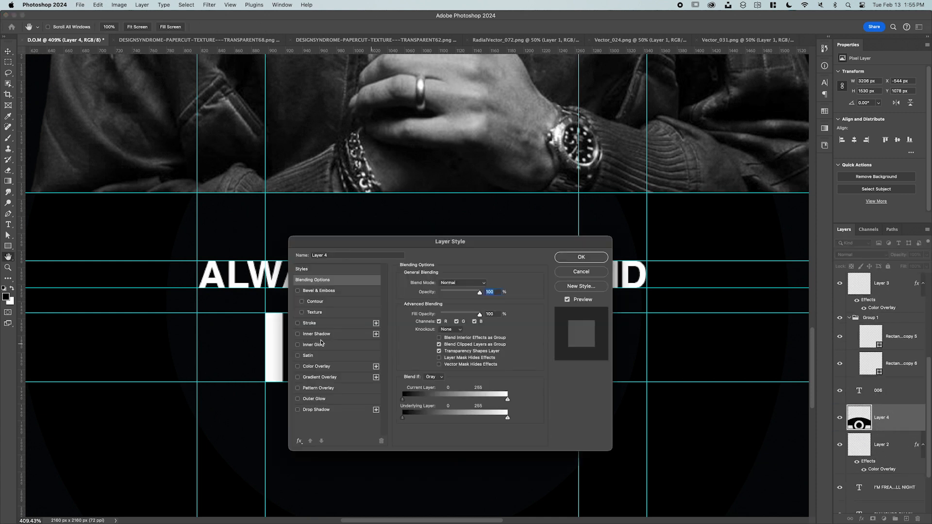
left_click(316, 367)
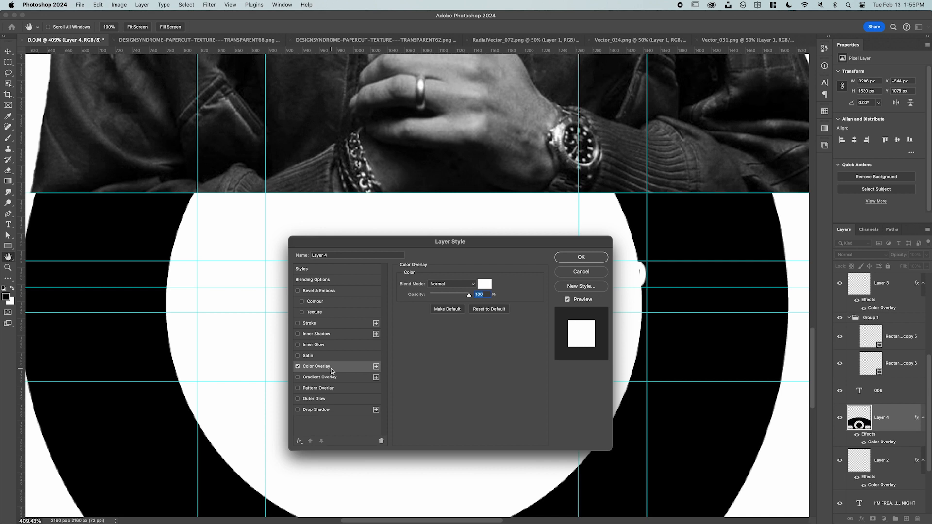
left_click(567, 261)
Scale the eye graphic down to 164 by 78 px and place it between the icon-row guides, between the globe and the left barcode.
key("z")
left_click_drag(566, 258, 524, 261)
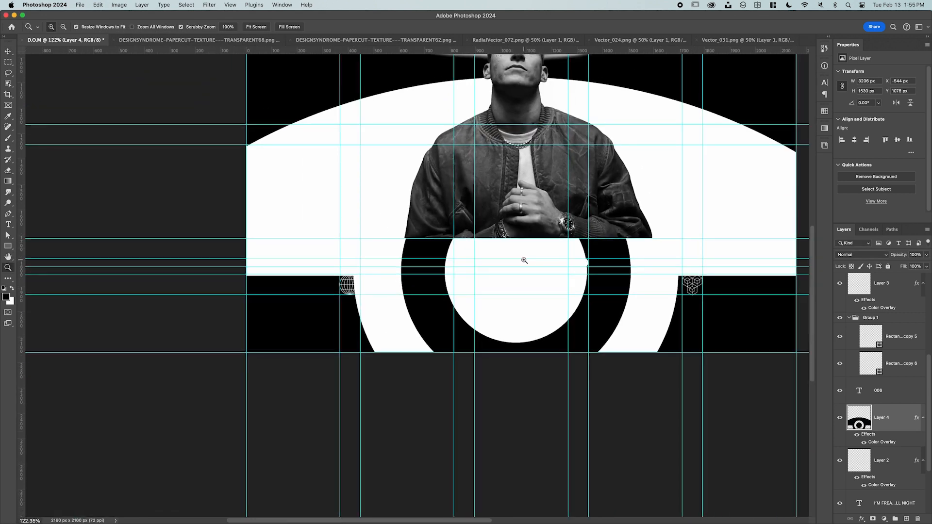
left_click_drag(571, 226, 549, 357)
key("super+t")
left_click_drag(83, 204, 510, 385)
left_click_drag(592, 452, 355, 175)
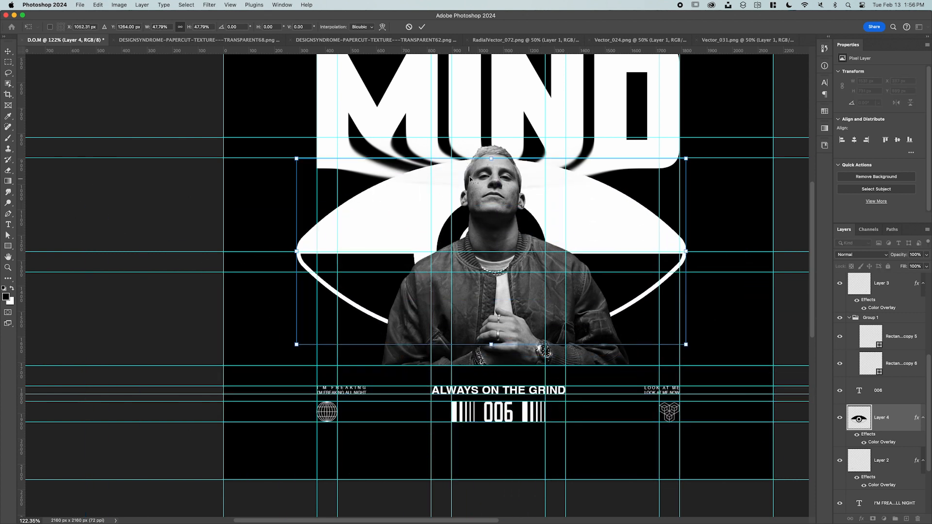
left_click_drag(488, 162, 491, 258)
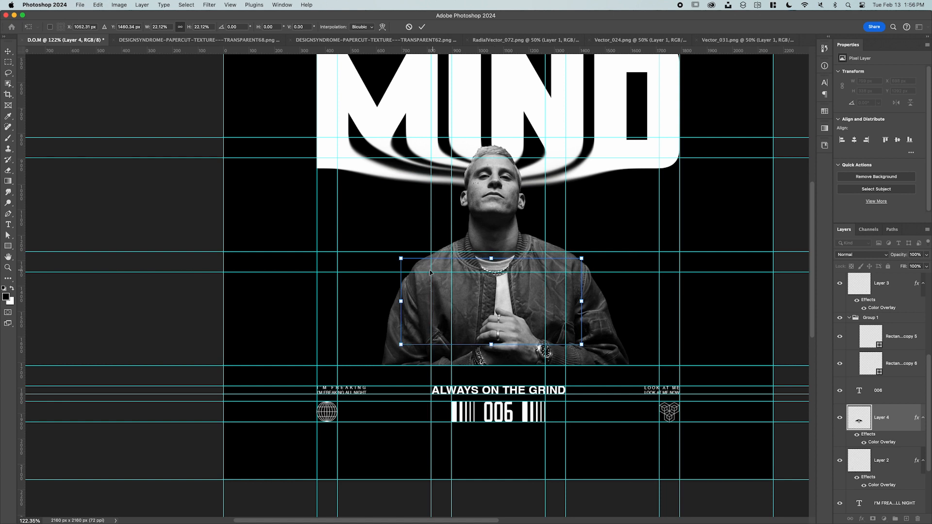
left_click_drag(413, 266, 323, 341)
left_click_drag(404, 337, 399, 407)
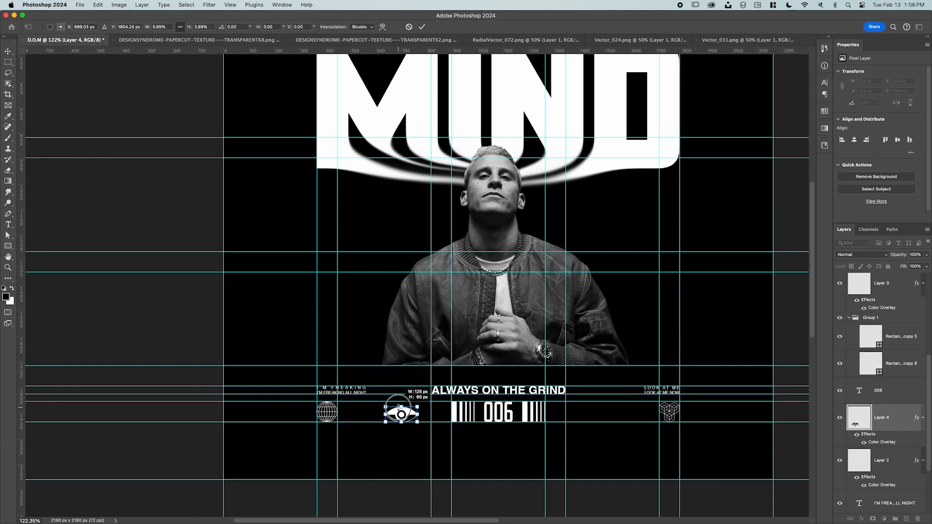
left_click_drag(399, 408, 399, 402)
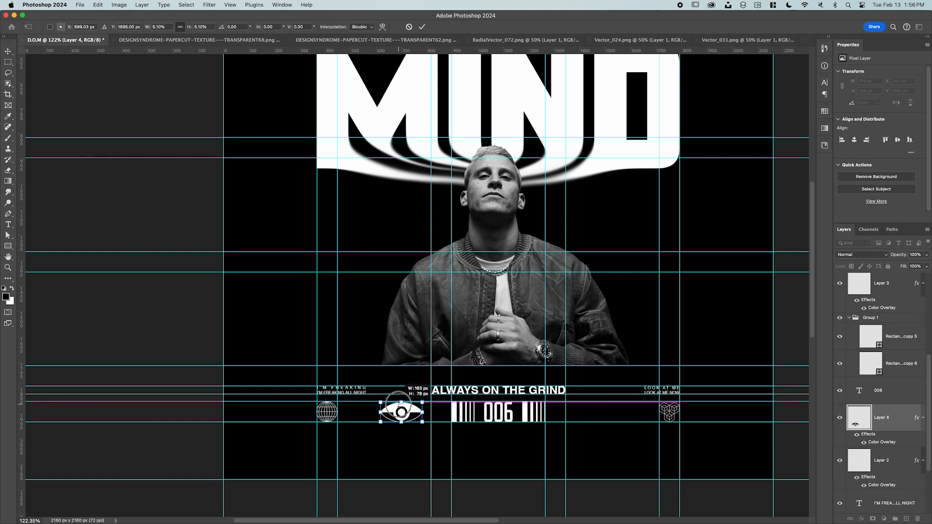
key("Return")
Shrink the eye icon around its centre to about 51.87%, 86 by 40 px.
key("z")
mouse_move(543, 391)
left_mouse_down()
mouse_move(515, 393)
mouse_move(542, 388)
left_mouse_up()
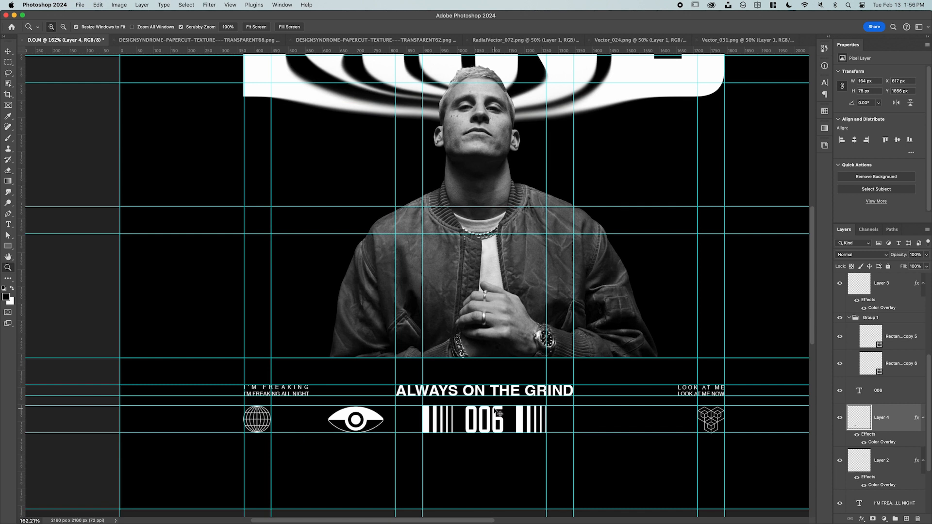
key("super+t")
left_click_drag(357, 434, 362, 427)
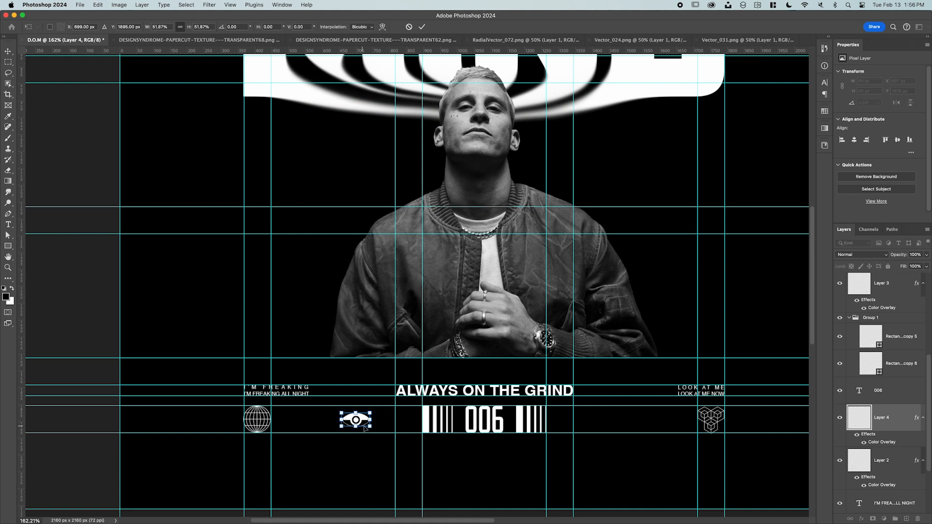
key("Return")
Centre the eye icon on the vertical guide left of the barcodes and duplicate it onto the matching guide on the right.
key("z")
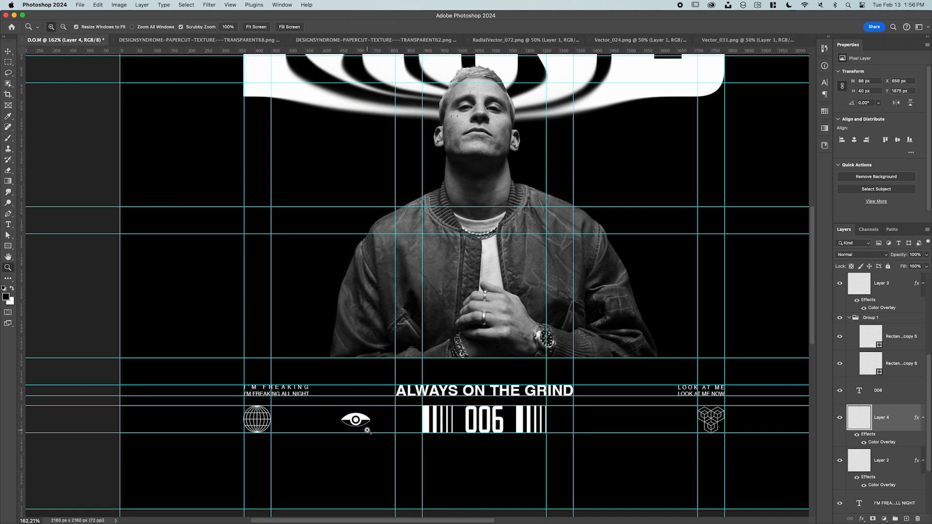
key("v")
left_click_drag(359, 421, 570, 423)
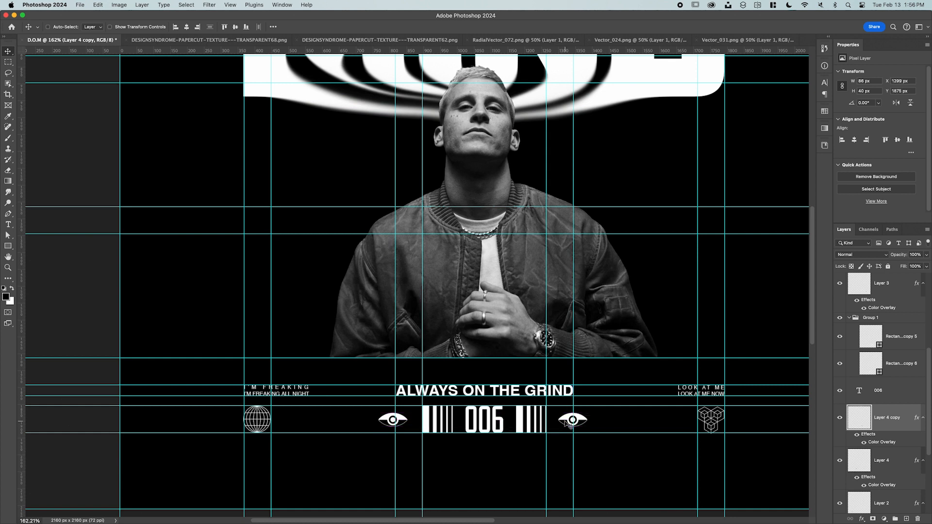
left_click_drag(570, 422, 570, 424)
Draw a 1 px white horizontal line about 209 px long between the globe and the left eye icon.
left_click(8, 246)
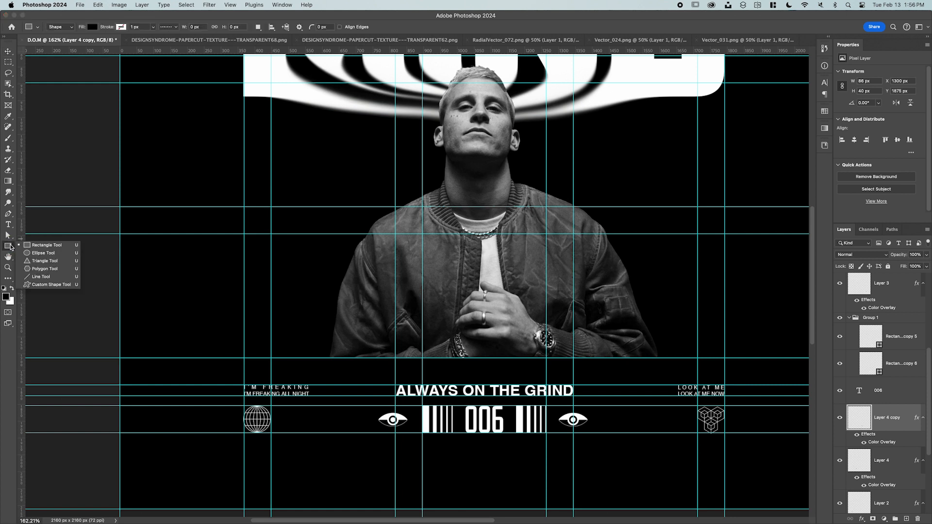
left_click(35, 276)
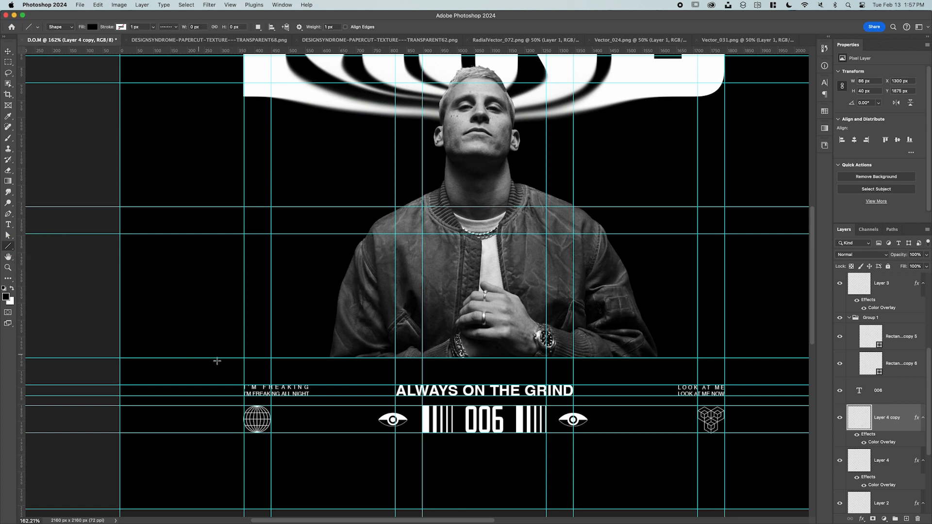
mouse_move(292, 413)
left_mouse_down()
mouse_move(385, 413)
mouse_move(361, 413)
left_mouse_up()
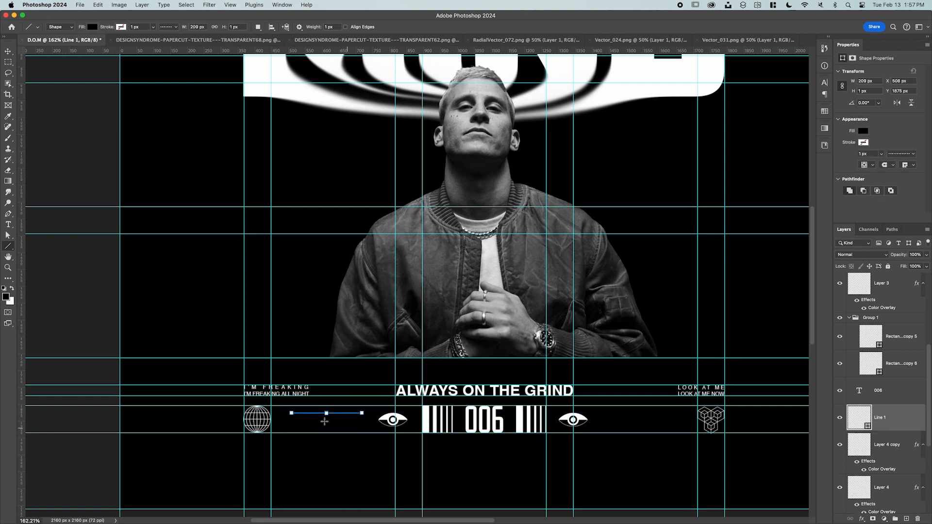
left_click(91, 27)
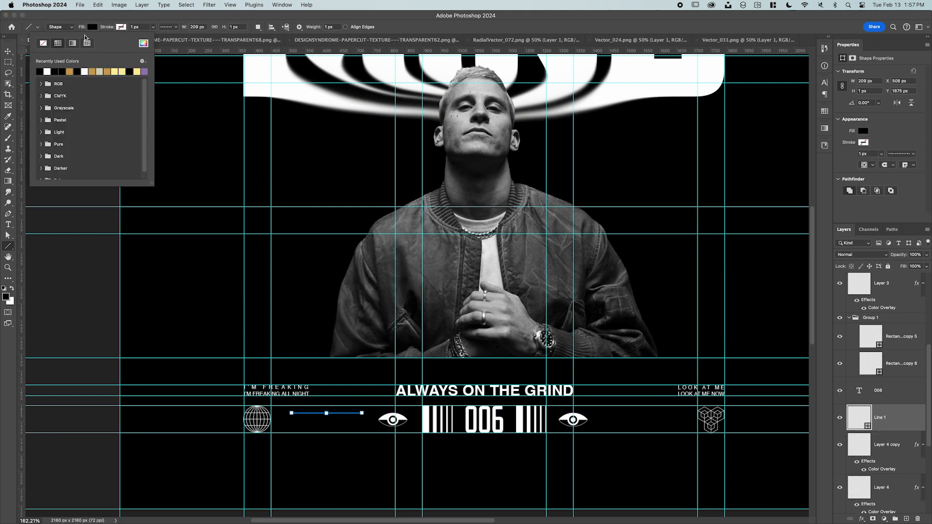
left_click(48, 70)
key("v")
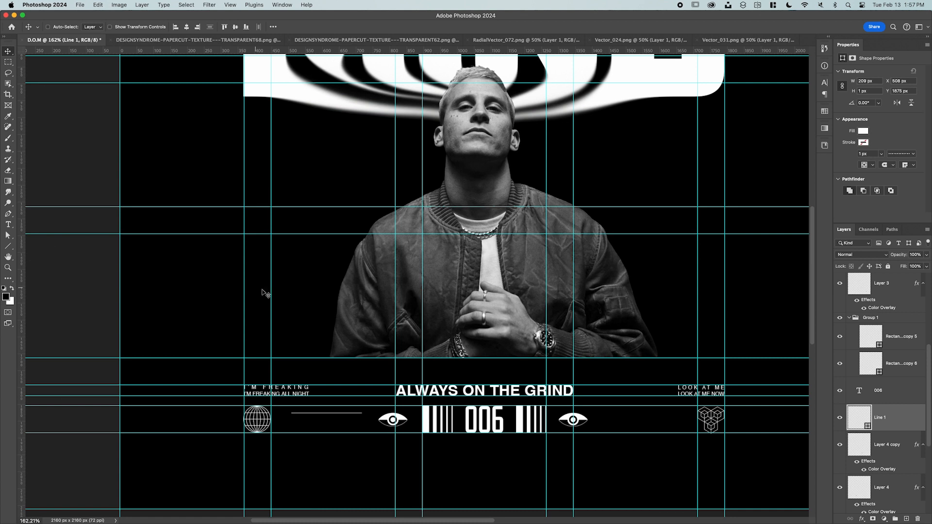
Duplicate the line twice and stack the copies below it, horizontally staggered, within the icon row.
left_click_drag(328, 418, 362, 428)
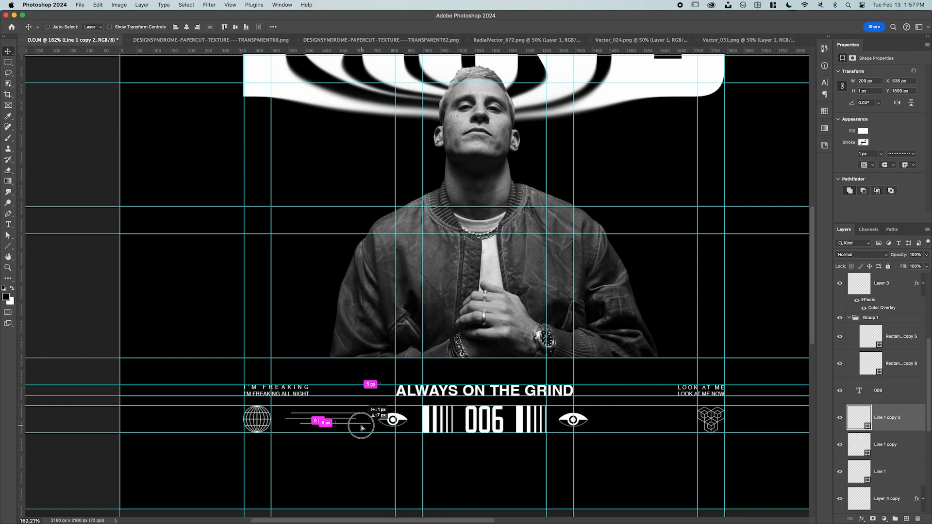
left_click_drag(362, 428, 362, 432)
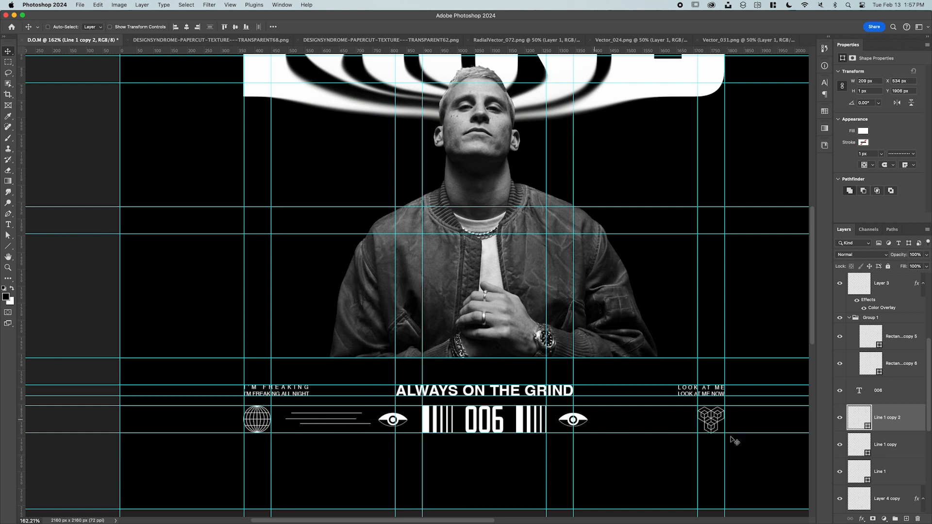
Group the three staggered line layers and name the group "line".
left_click(896, 470, "shift")
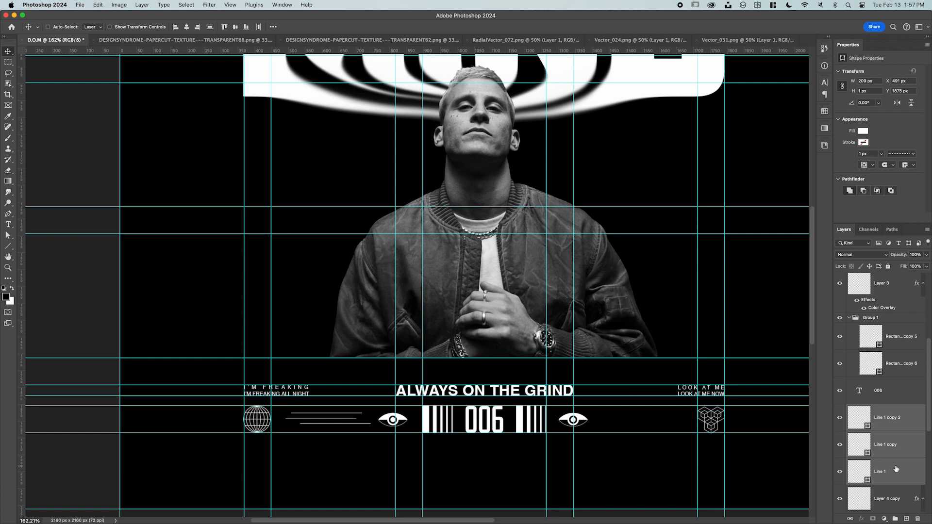
key("super+g")
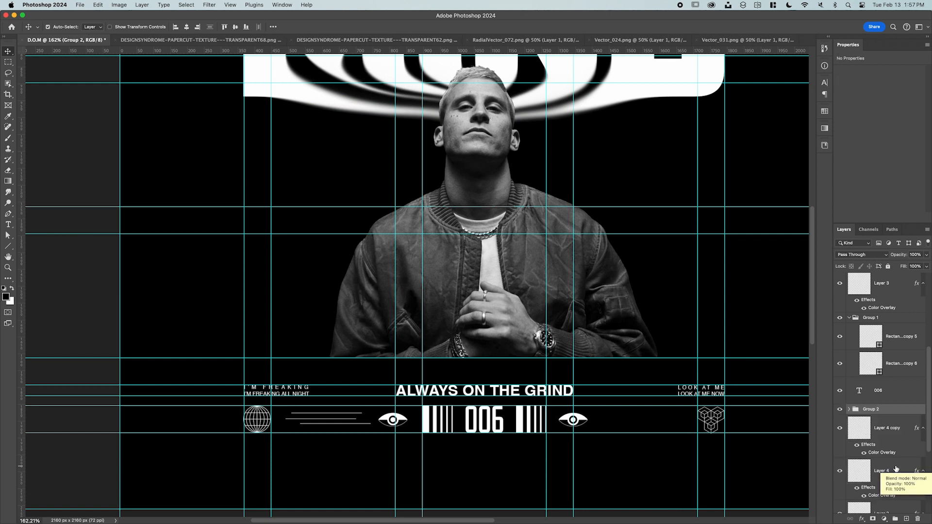
double_click(871, 409)
key("BackSpace")
type("line")
key("Return")
scroll(881, 388, "down", 3)
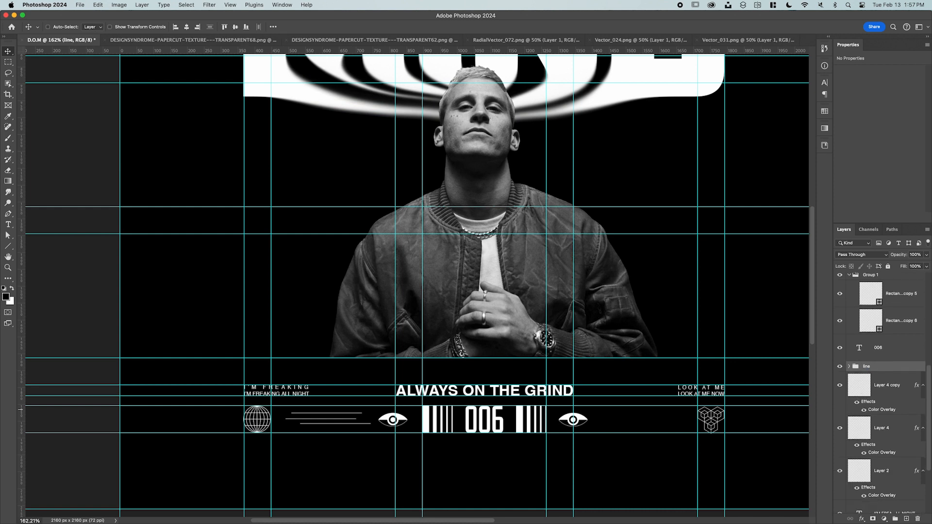
left_click(881, 390)
left_click(886, 477, "shift")
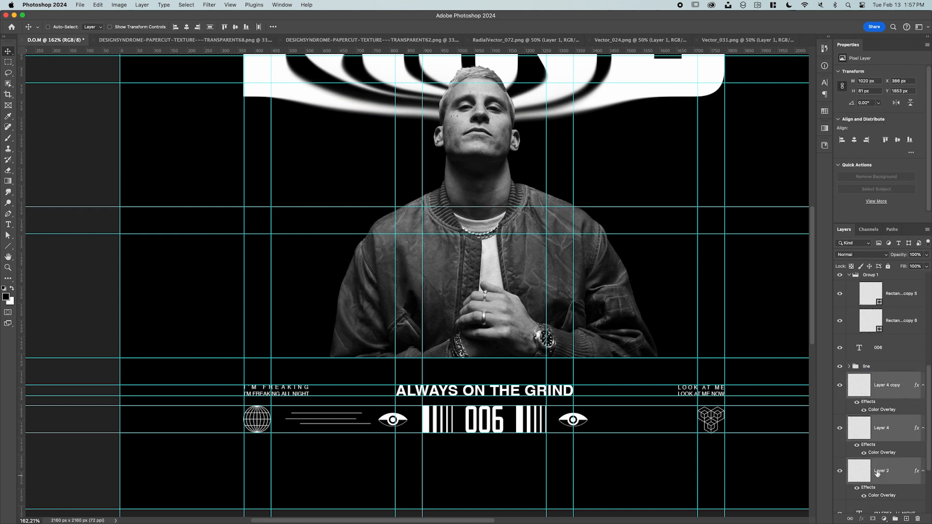
left_click(840, 385)
left_click(840, 385)
Centre the line group vertically between the icon-row guides, using a selection from the globe to the left eye, and undo its horizontal centring.
left_click(855, 370)
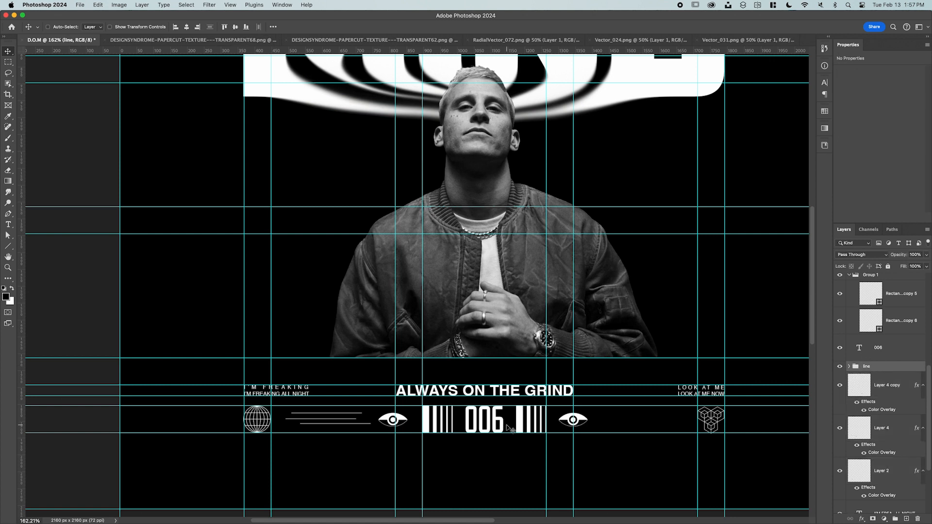
key("m")
left_click_drag(273, 407, 394, 433)
key("v")
left_click(235, 27)
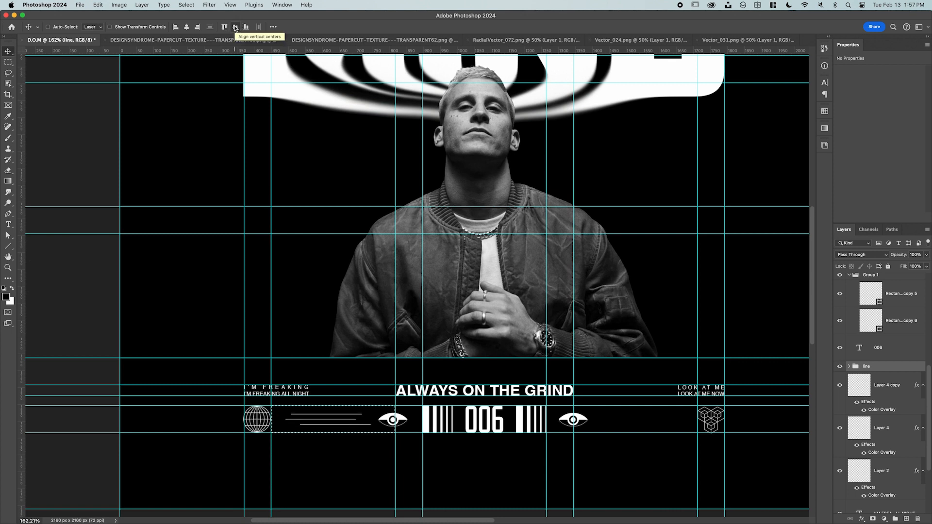
left_click(188, 27)
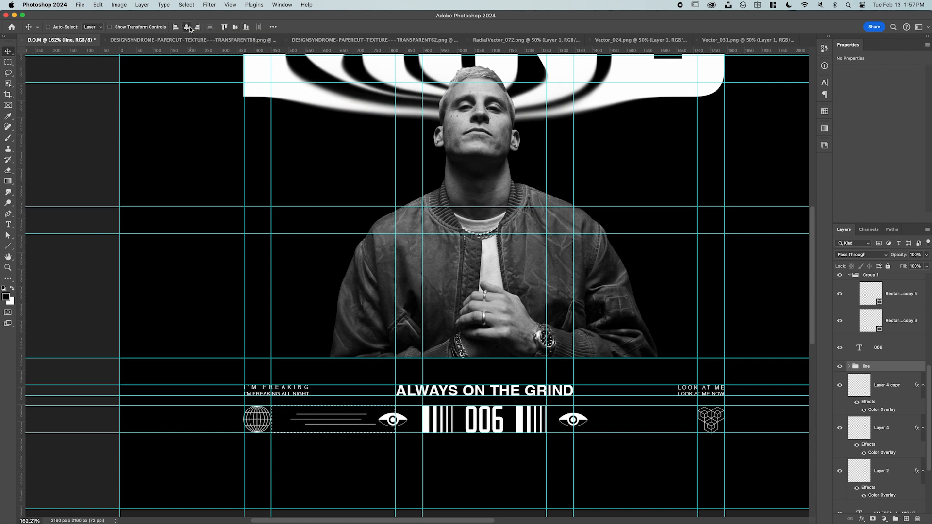
key("super+z")
key("super+d")
Duplicate the line group into the gap between the right eye and the cube icon.
left_click_drag(351, 421, 475, 420)
key("super+z")
left_click_drag(339, 421, 653, 426)
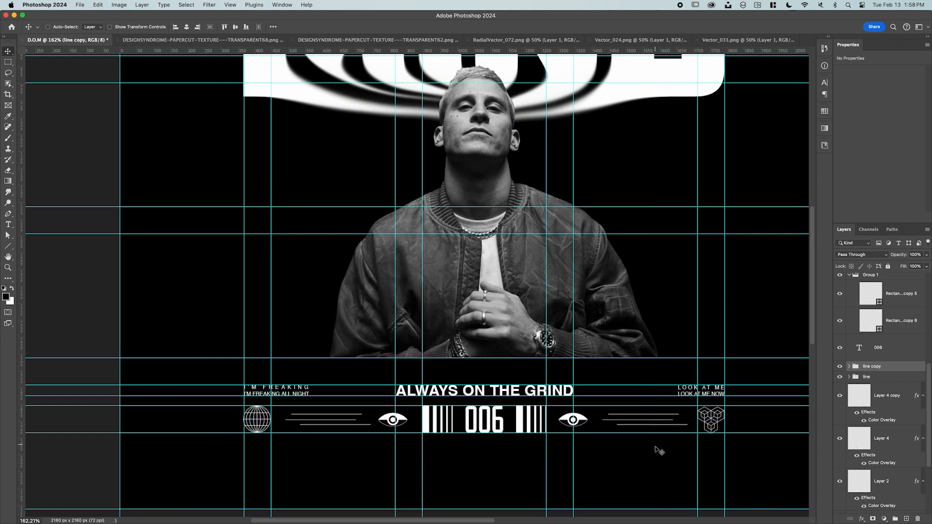
Hide the guides and show the whole poster.
key("super+semicolon")
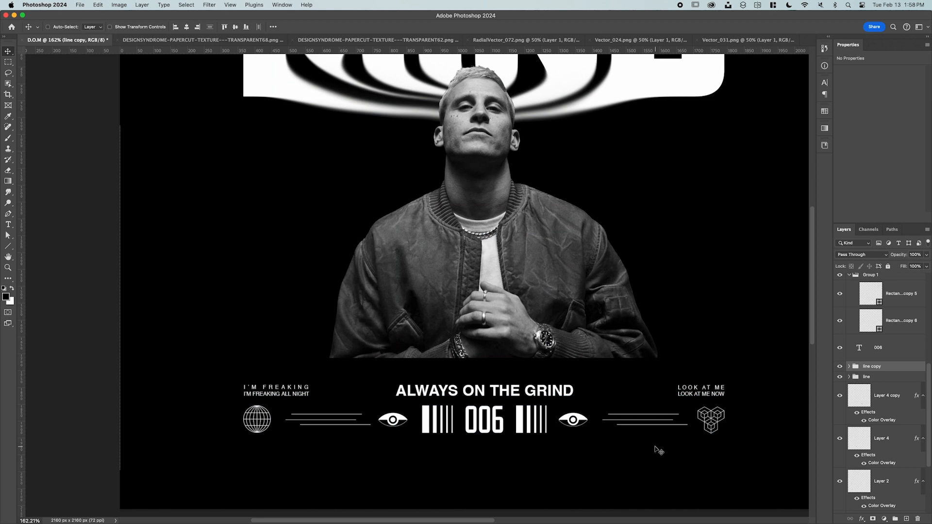
key("z")
left_click_drag(664, 352, 645, 351)
left_click_drag(620, 286, 573, 353)
key("super+0")
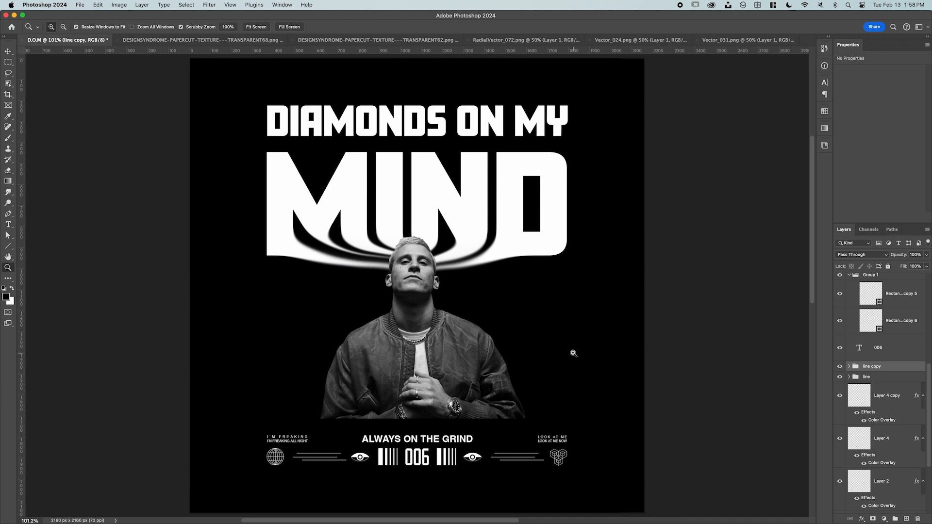
Add a Gradient Map adjustment layer above the portrait's Black & White adjustment.
scroll(896, 360, "up", 8)
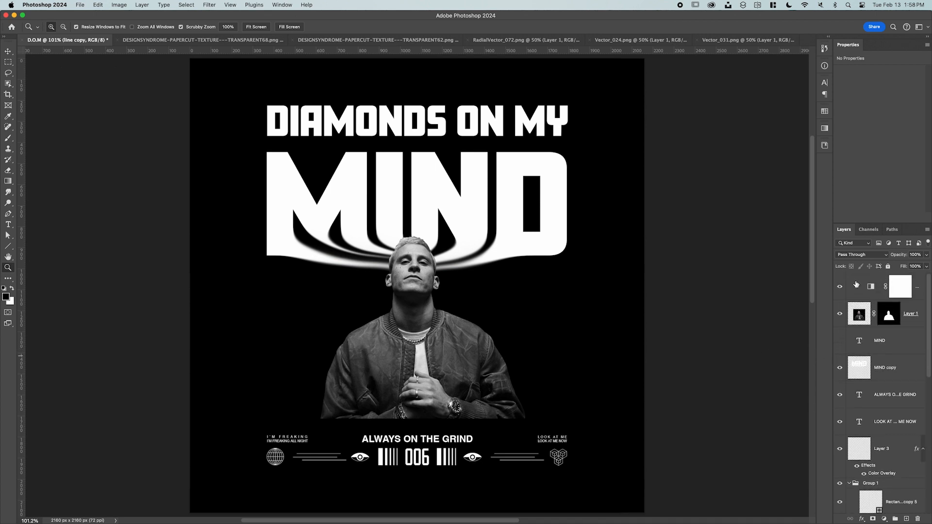
left_click(857, 286)
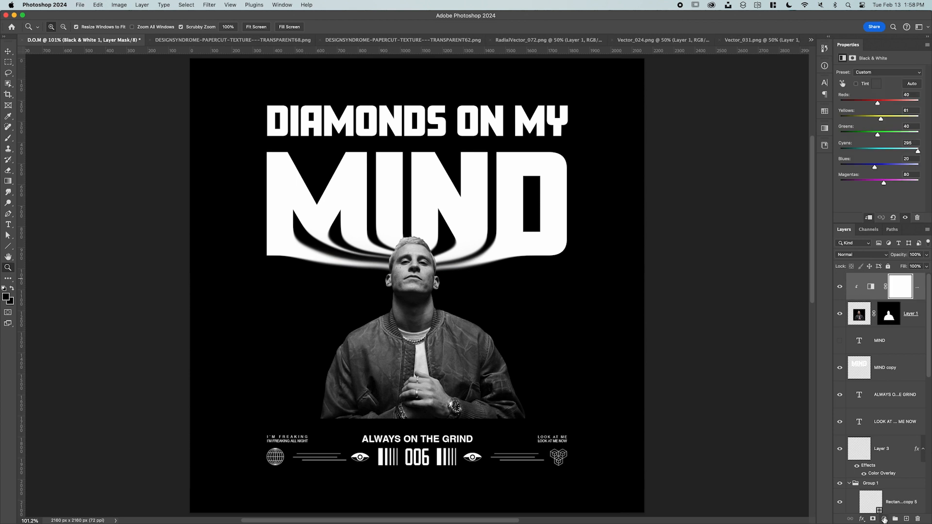
left_click(884, 520)
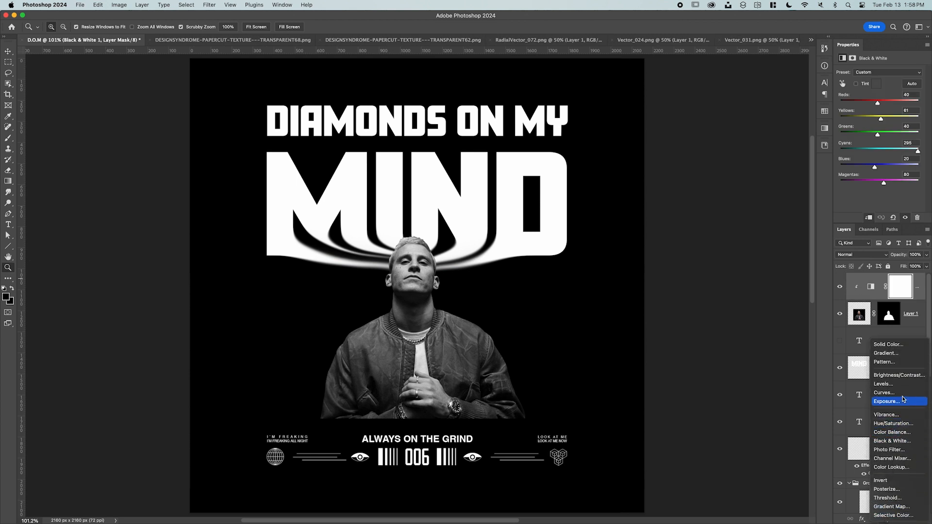
left_click(898, 507)
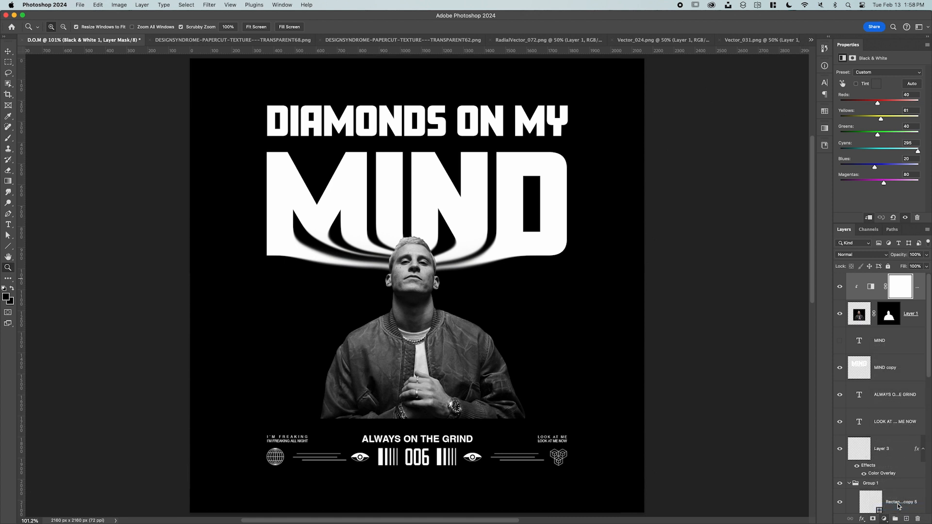
Apply the dark-to-orange gradient, the last preset in the VINTAGE set, to the Gradient Map.
left_click(857, 78)
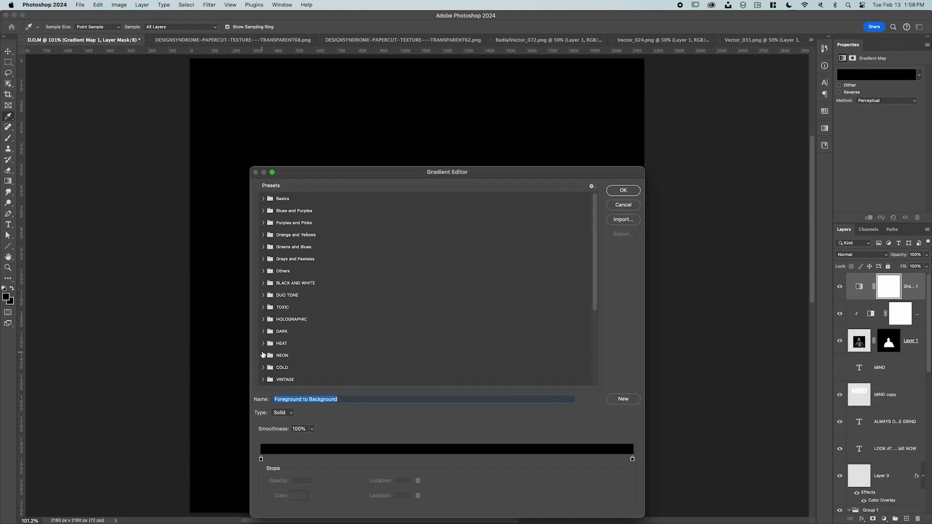
left_click(270, 368)
scroll(275, 355, "down", 3)
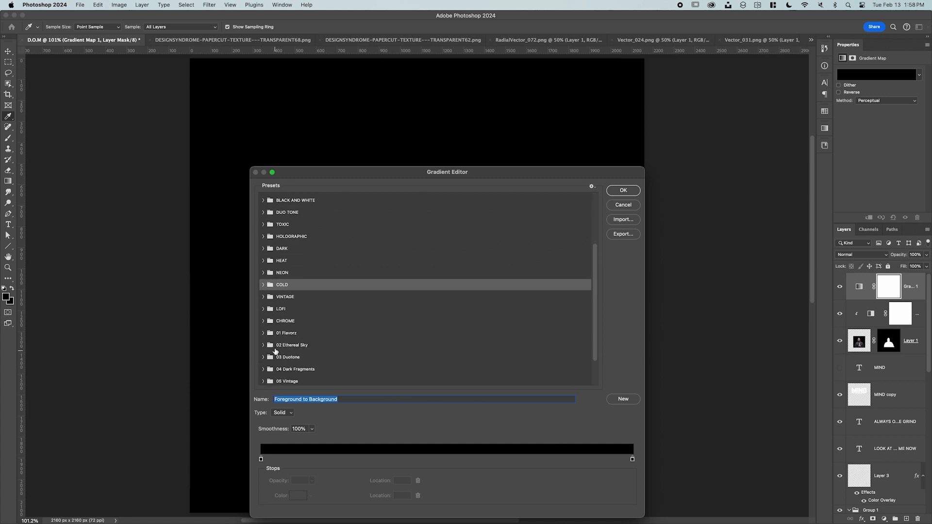
left_click(263, 296)
left_click(340, 309)
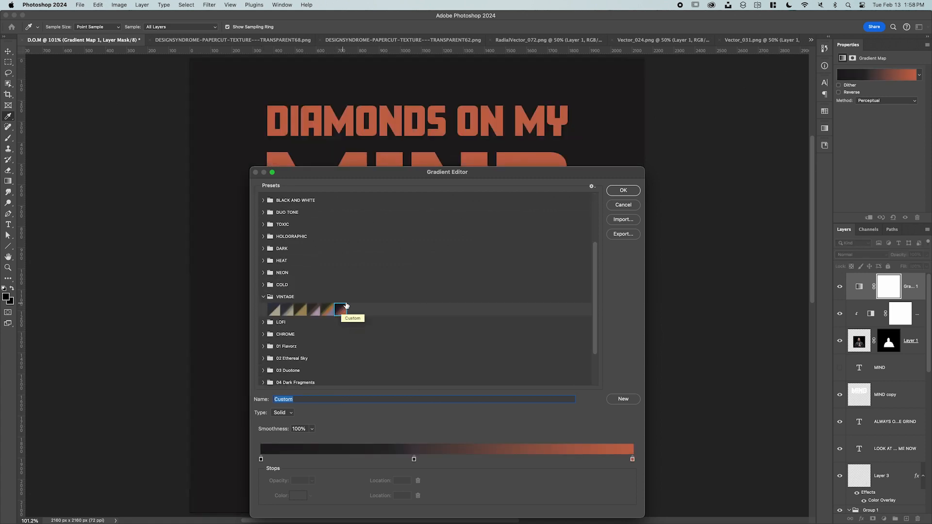
left_click_drag(503, 175, 503, 129)
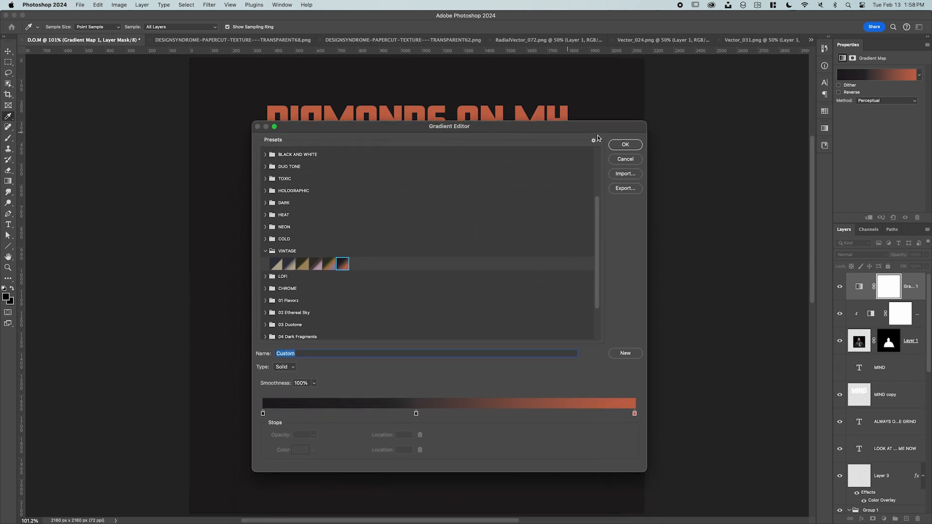
left_click(622, 143)
key("z")
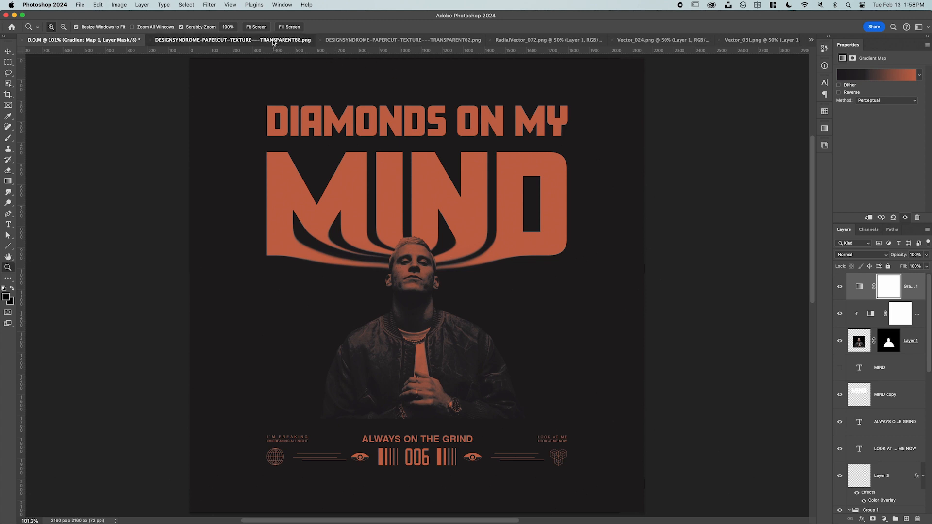
Bring the TRANSPARENT68 papercut texture into the poster document as the top layer.
left_click(273, 42)
key("v")
left_click_drag(429, 243, 427, 275)
Scale the papercut texture to about 2161 by 2984 px and position it to cover the whole poster.
key("super+t")
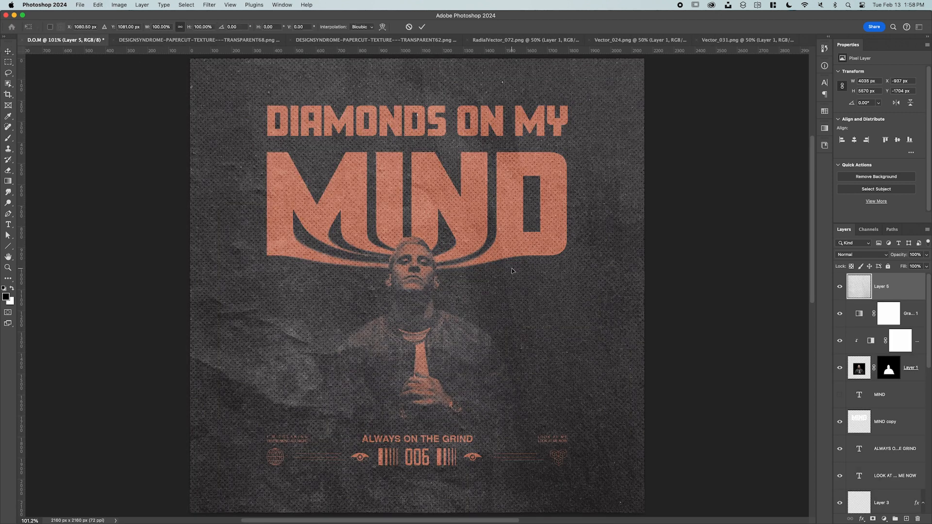
double_click(510, 267)
key("z")
left_click_drag(504, 269, 490, 268)
key("super+t")
left_click_drag(209, 278, 325, 276)
key("Return")
left_click_drag(543, 299, 542, 270)
key("z")
left_click_drag(487, 245, 524, 233)
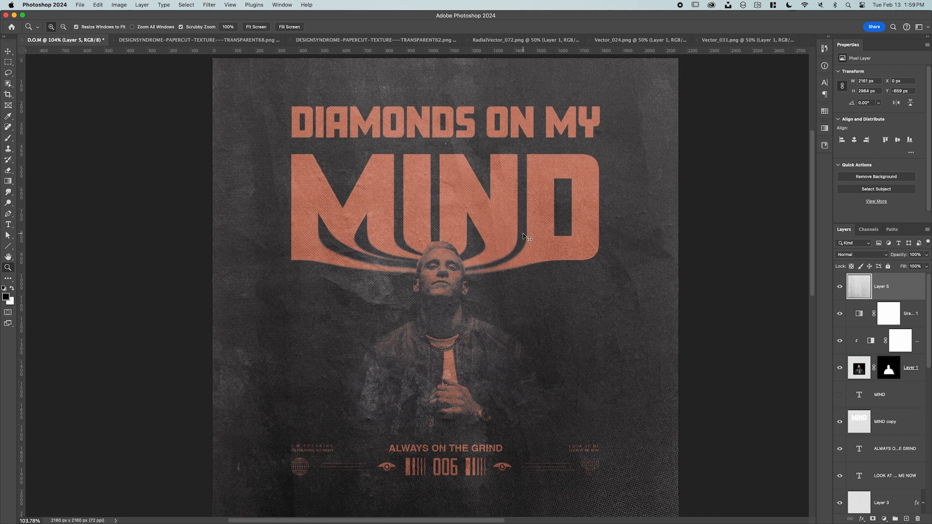
Set the first texture layer's blend mode to Overlay.
key("super+0")
left_click(849, 256)
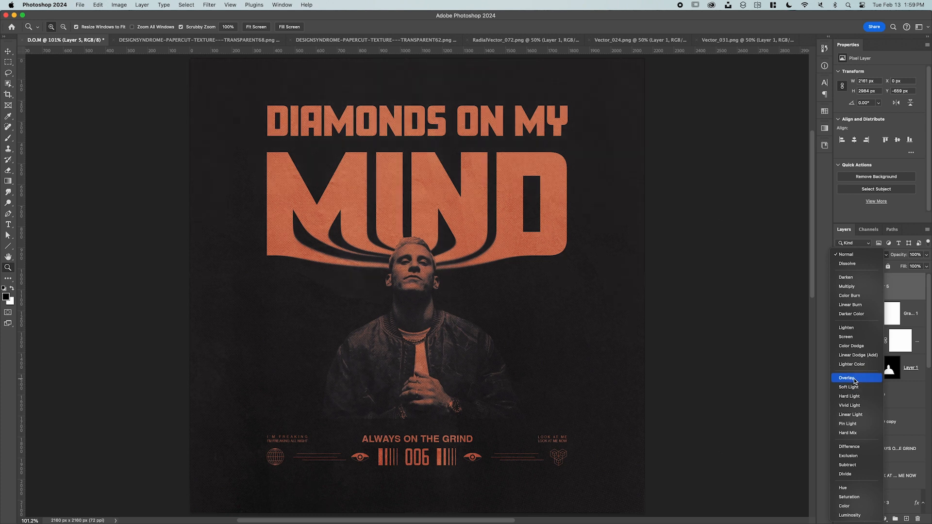
left_click(855, 381)
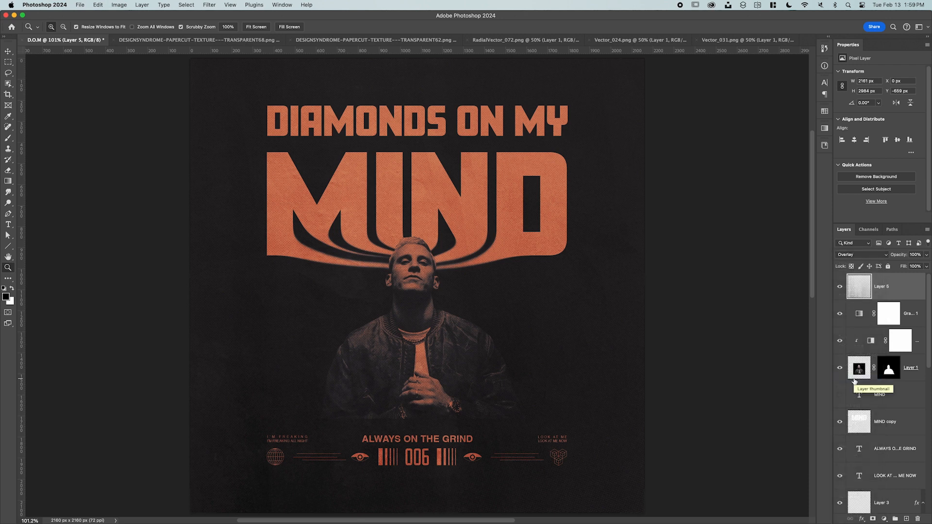
Bring the TRANSPARENT62 papercut texture into the poster document above the first texture.
left_click(380, 40)
key("v")
left_click_drag(389, 153, 412, 239)
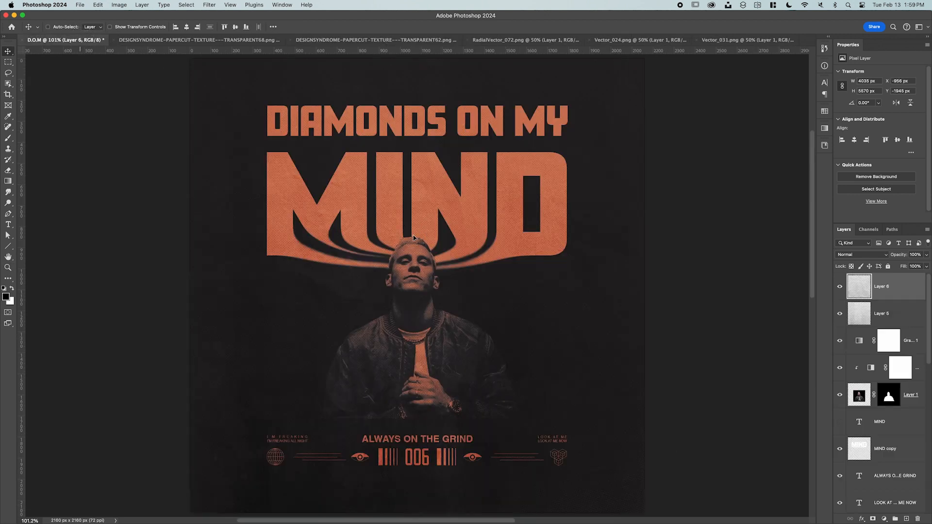
Scale the second texture to about 2343 by 3236 px and position it over the whole poster.
key("z")
left_click_drag(491, 248, 452, 246)
key("ctrl+t")
left_click_drag(632, 241, 552, 249)
left_click_drag(361, 244, 348, 243)
Set the second texture layer's blend mode to Multiply and its opacity to 50%.
key("z")
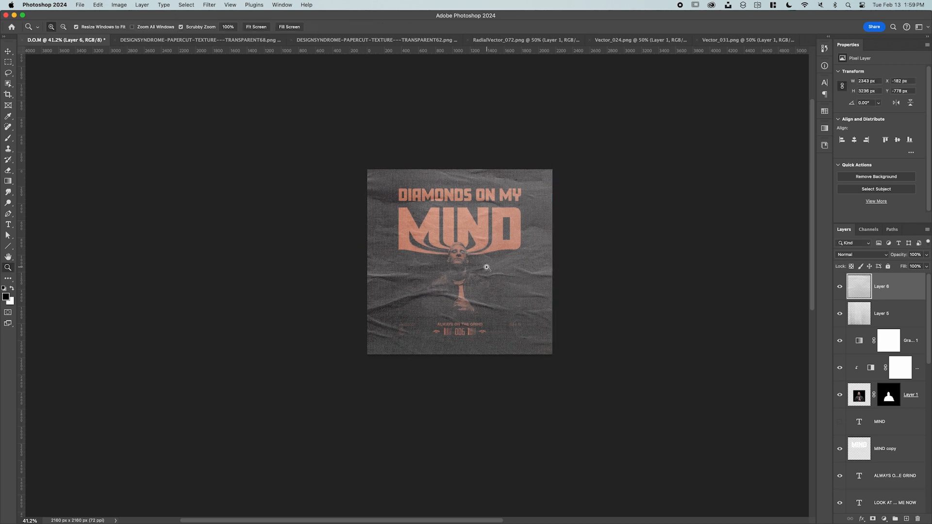
left_click(471, 250)
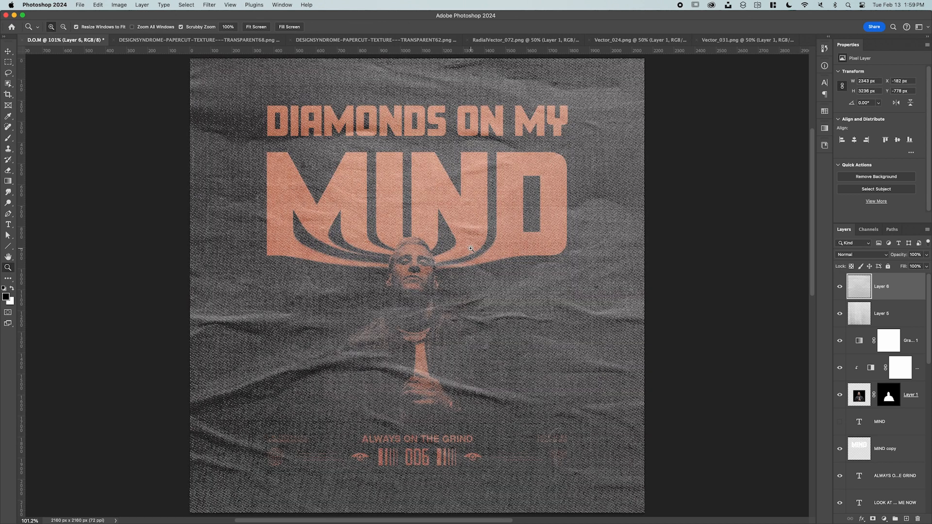
left_click(858, 255)
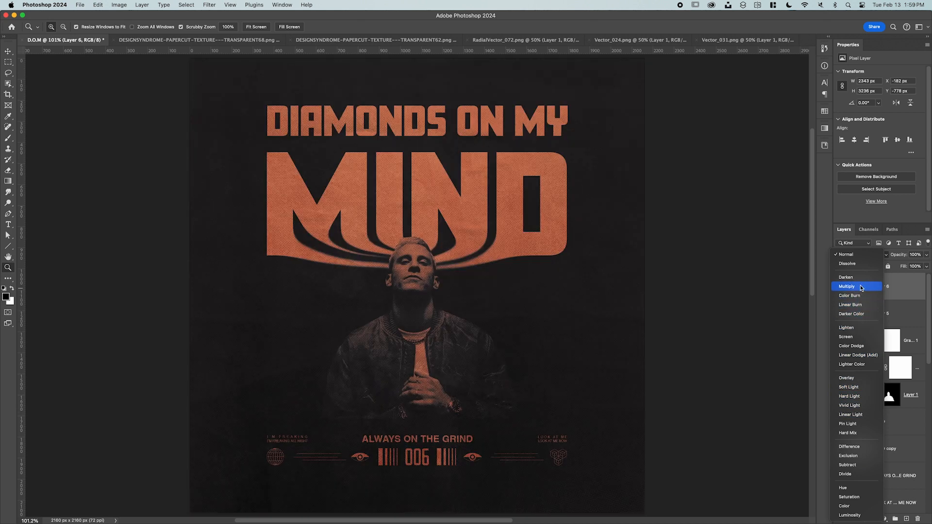
left_click(860, 290)
left_click(915, 255)
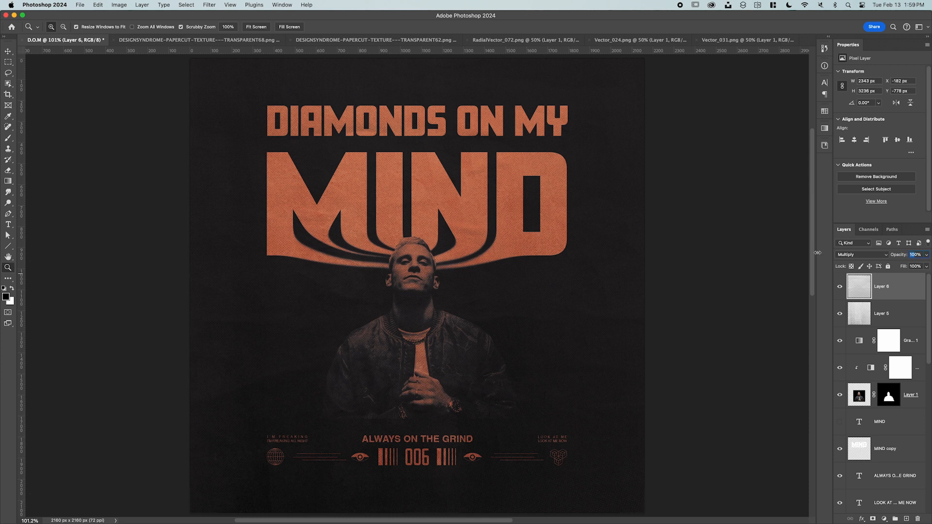
type("50")
Duplicate the masked portrait layer and place the copy directly beneath the original.
left_click(870, 321)
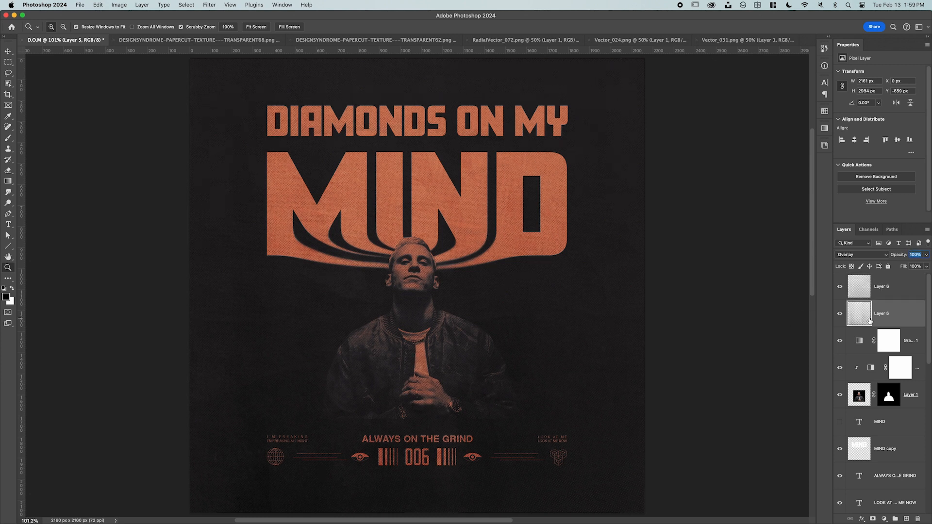
left_click(855, 395)
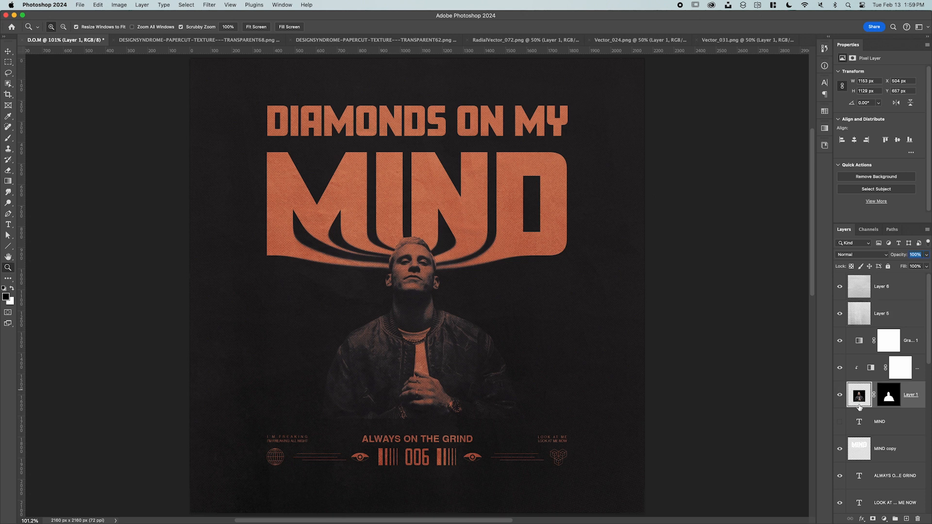
scroll(867, 412, "down", 2)
left_click_drag(862, 359, 862, 368)
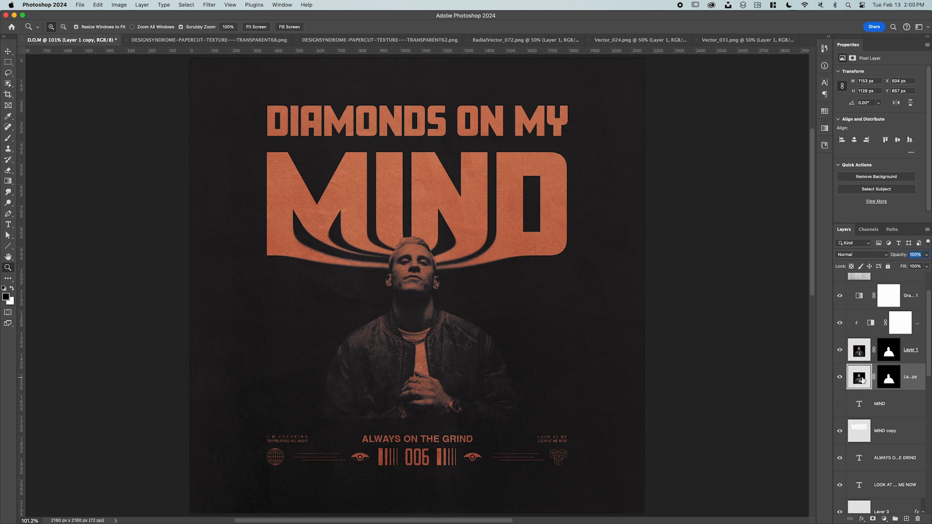
Apply a Gaussian Blur to the portrait copy beneath the original.
left_click(210, 6)
mouse_move(225, 111)
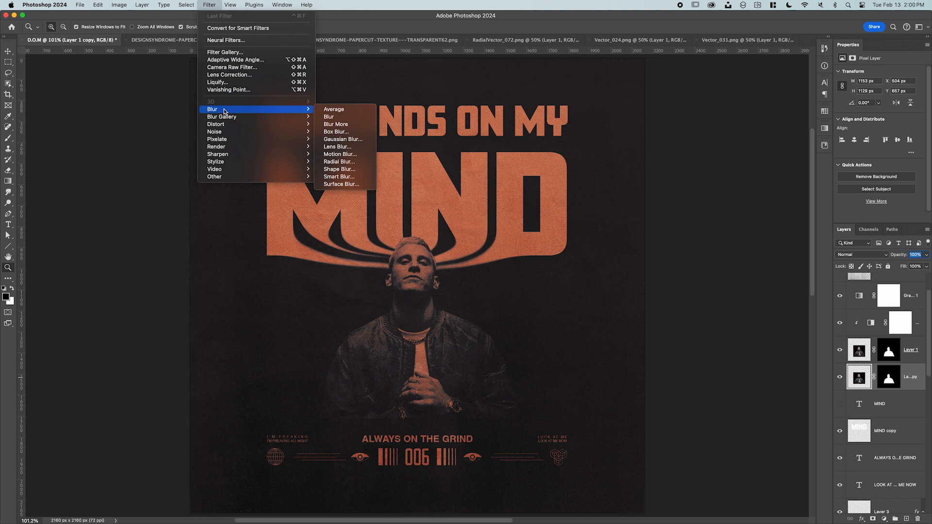
left_click(336, 139)
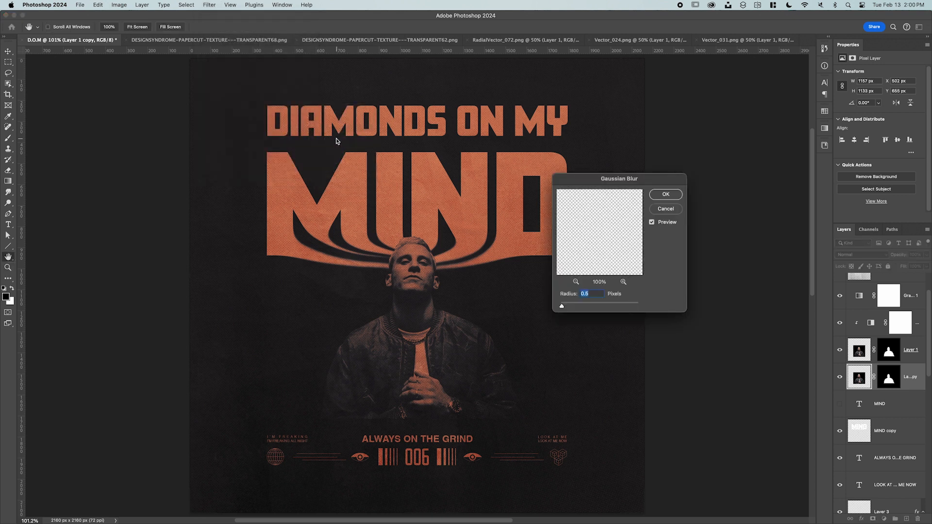
key("BackSpace")
left_click(667, 196)
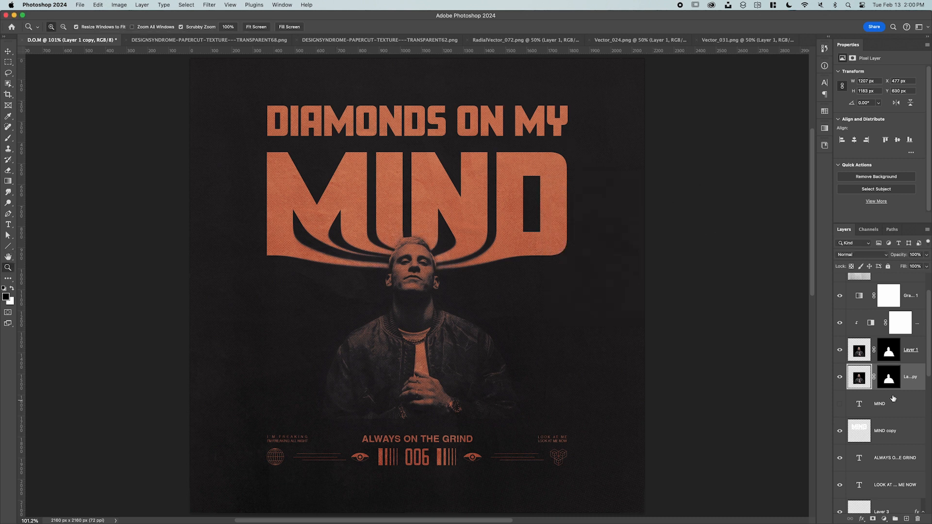
Set the blurred portrait copy to Multiply and duplicate it beneath itself with the new copy at 50% opacity.
left_click(860, 255)
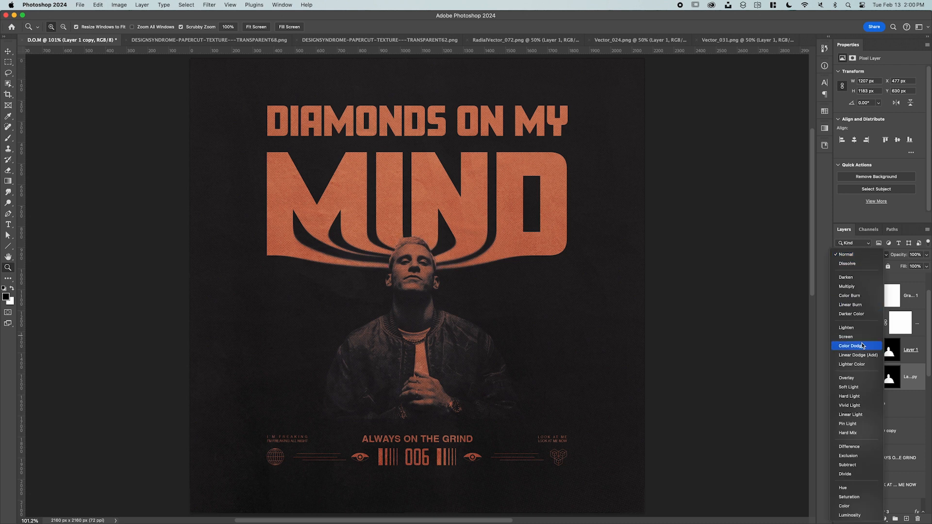
left_click(857, 287)
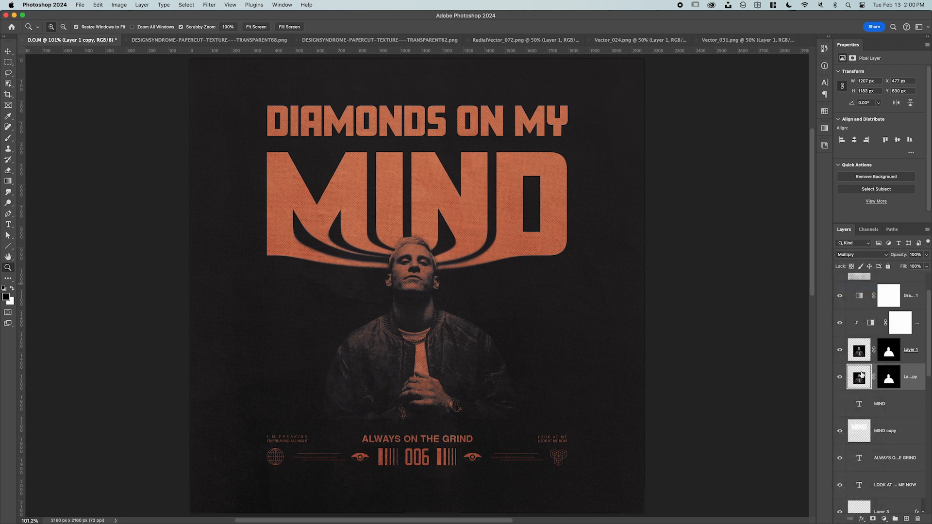
left_click_drag(861, 374, 863, 386)
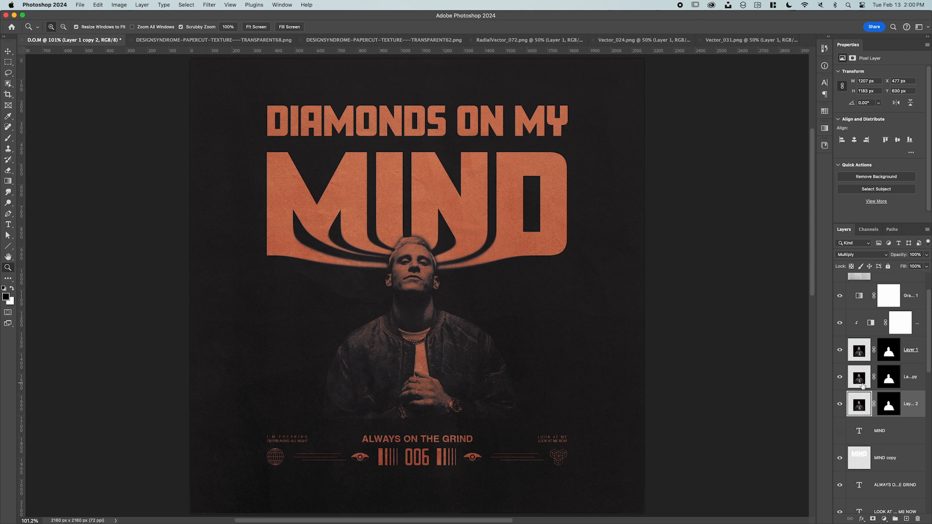
left_click(915, 255)
Duplicate the sharp portrait layer directly beneath the original and try the Multiply blend mode on the copy.
left_click_drag(860, 353, 861, 364)
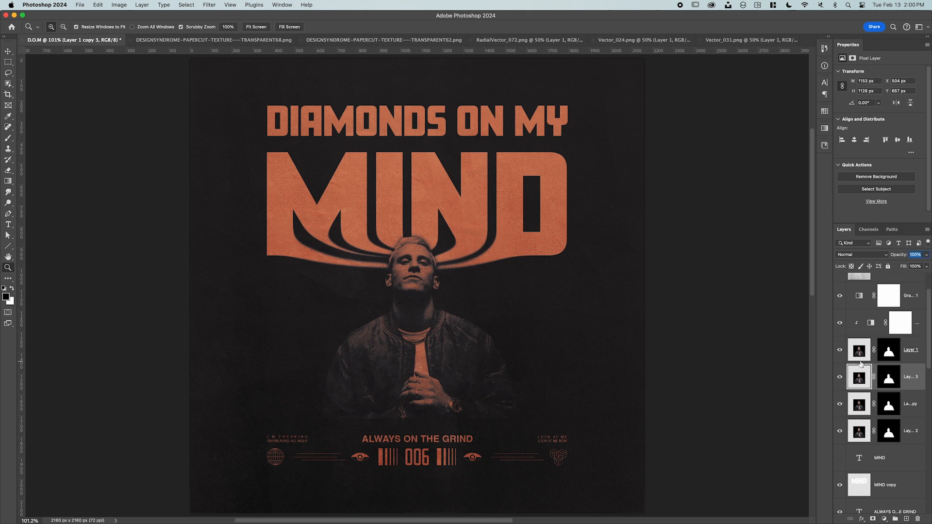
left_click(861, 353)
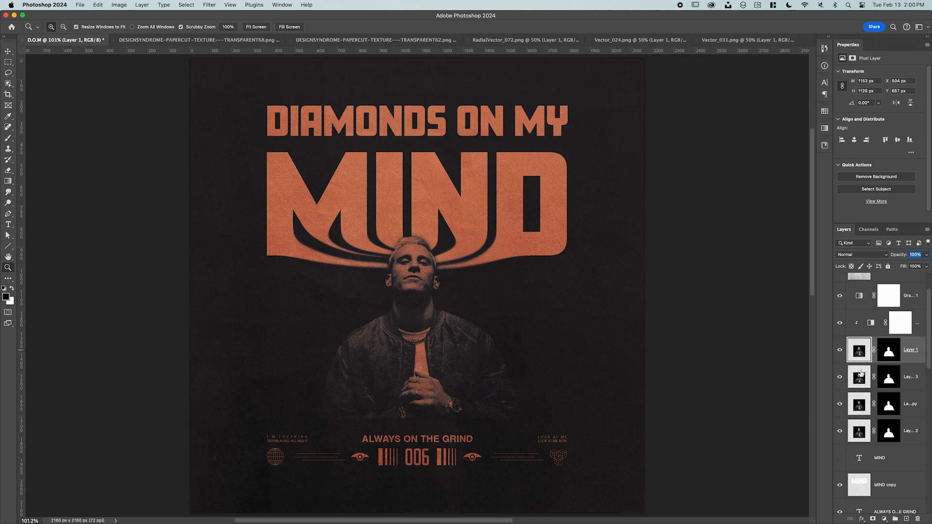
left_click(860, 373)
left_click(857, 254)
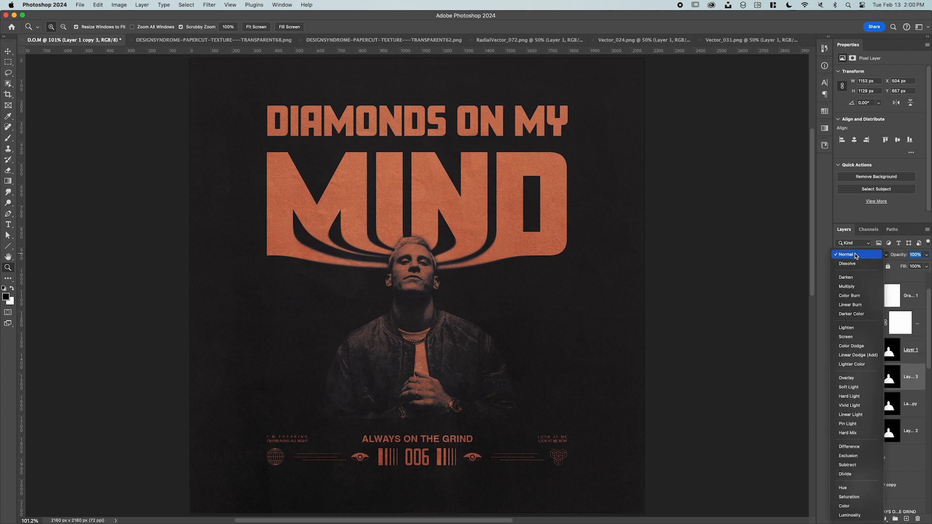
left_click(852, 286)
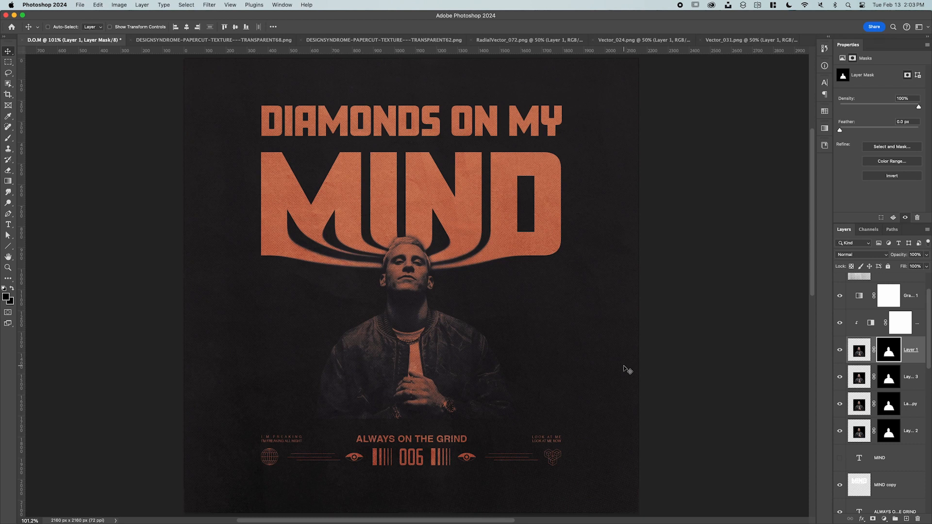
Show the guides, scale all four portrait layers together to about 1484 by 1426 px, and position them centred under the title.
key("super+semicolon")
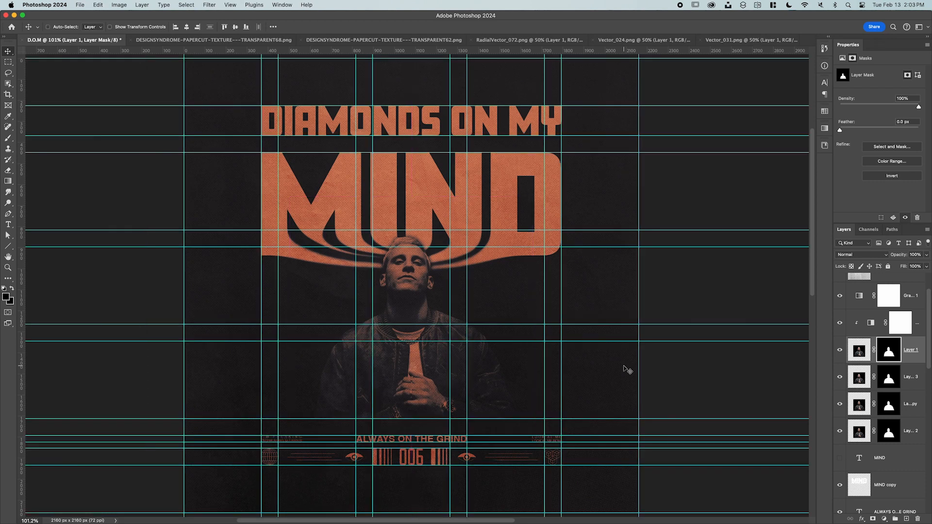
left_click(850, 429, "shift")
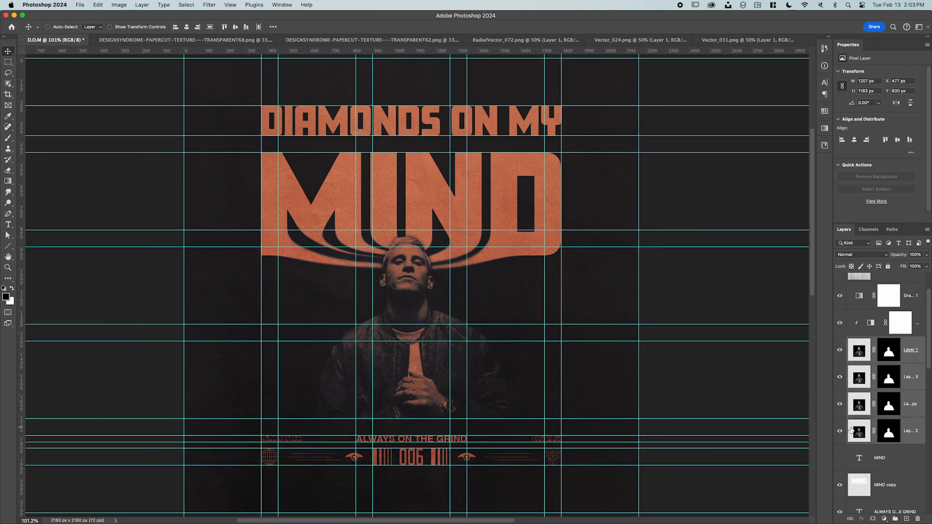
key("super+t")
left_click_drag(411, 440, 411, 478)
left_click_drag(411, 365, 427, 339)
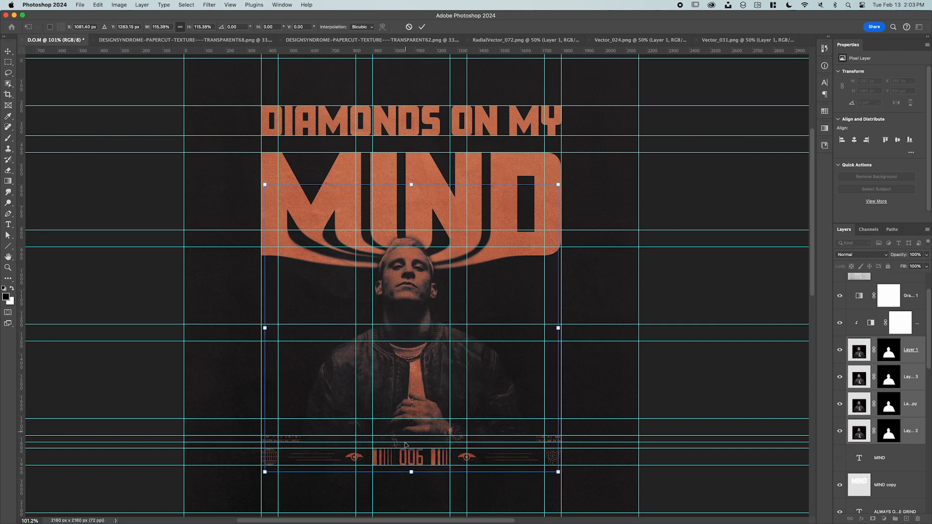
left_click_drag(411, 473, 412, 482)
left_click_drag(417, 378, 416, 387)
key("Return")
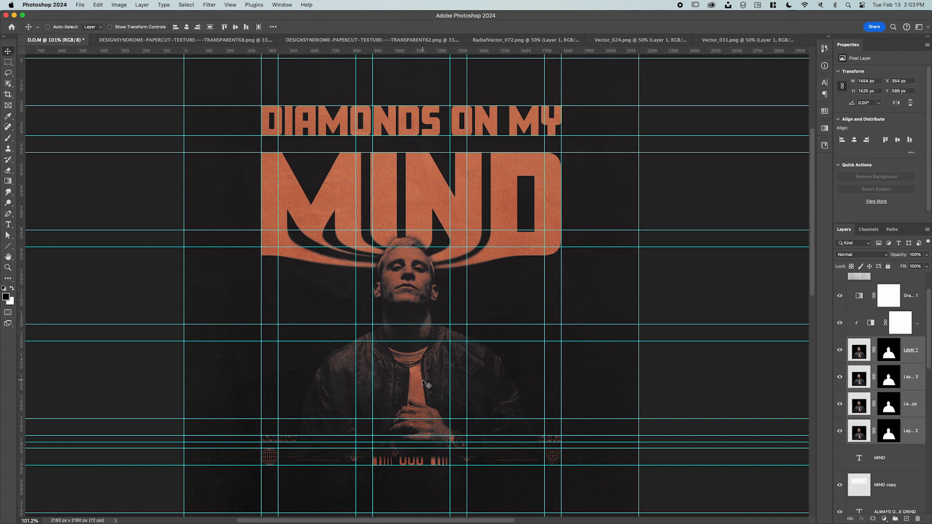
Marquee-select the footer area between the outer guides and fill it with the black foreground color on the original portrait's mask.
left_click(888, 350)
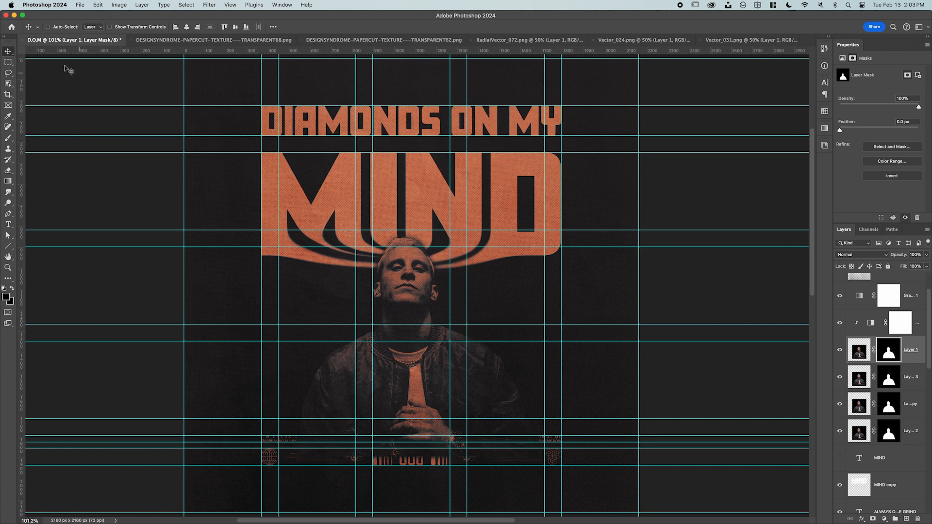
left_click(8, 62)
left_click_drag(261, 418, 562, 464)
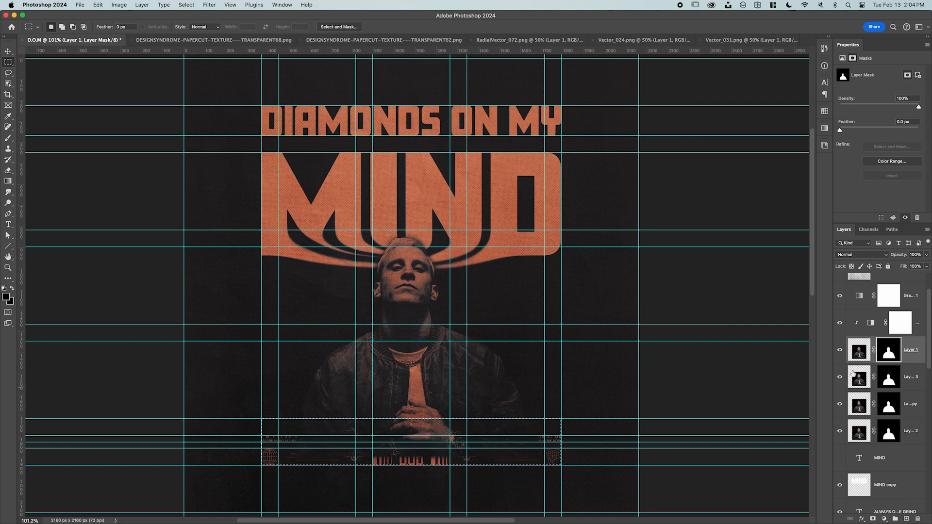
key("shift+BackSpace")
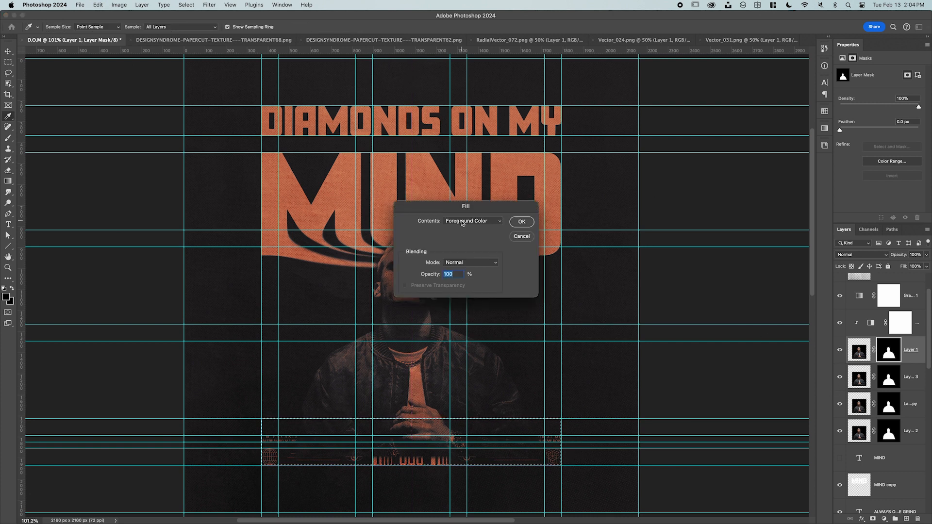
key("Return")
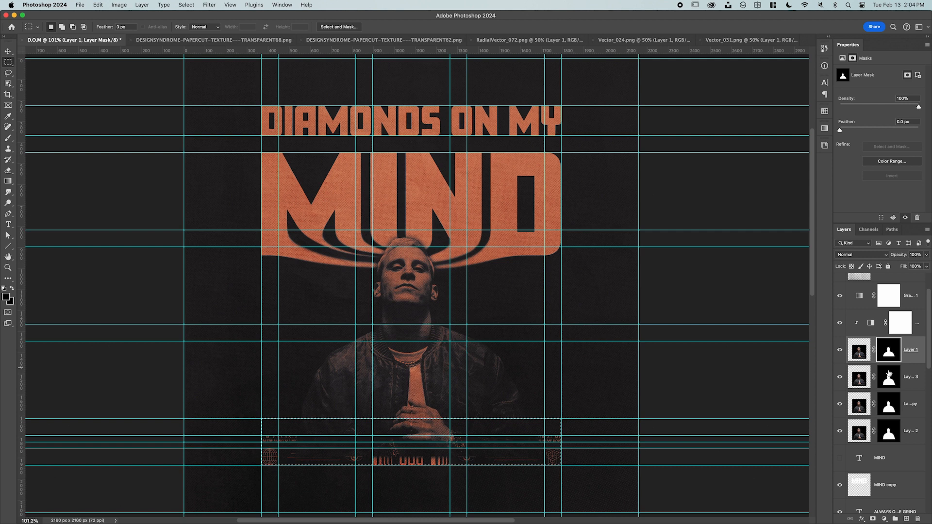
Fill the same footer area with black on the masks of the three portrait copies, clear the selection and hide the guides.
left_click(889, 374)
key("shift+BackSpace")
key("Return")
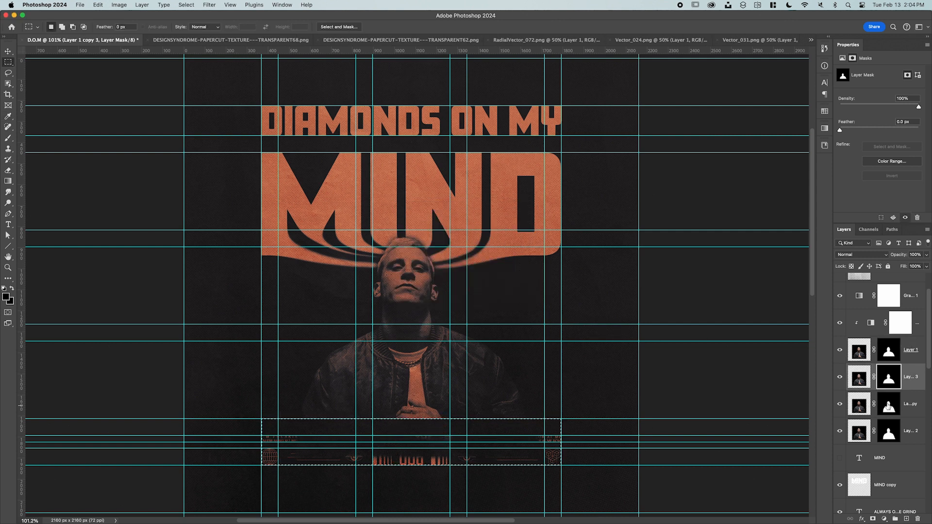
left_click(888, 405)
key("shift+BackSpace")
key("Return")
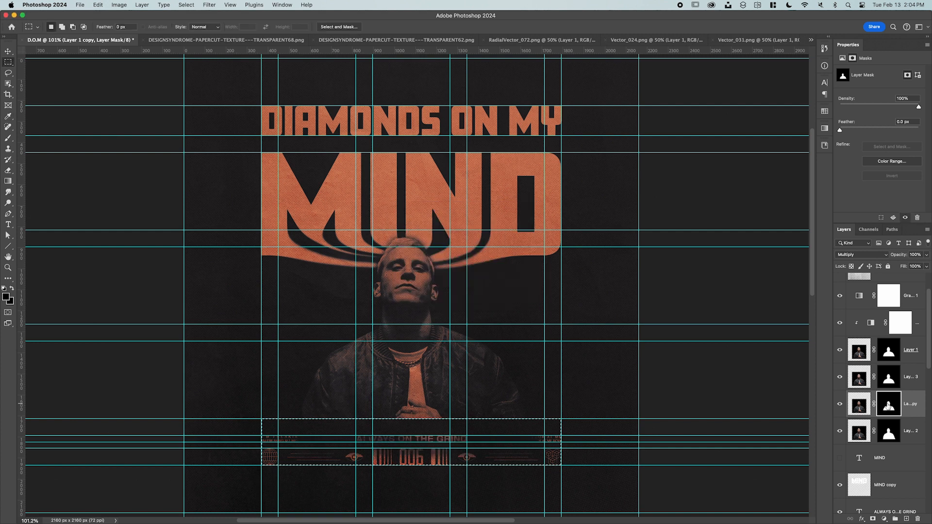
left_click(889, 431)
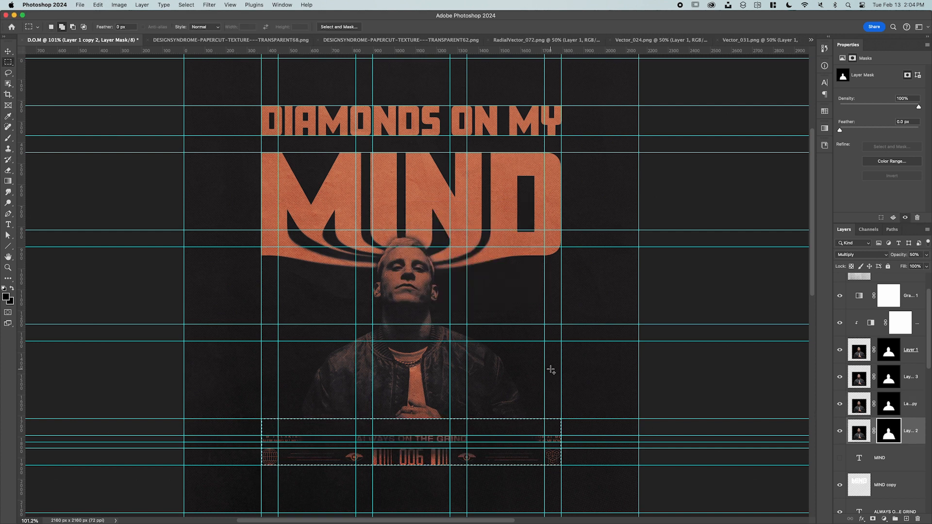
key("shift+BackSpace")
key("Return")
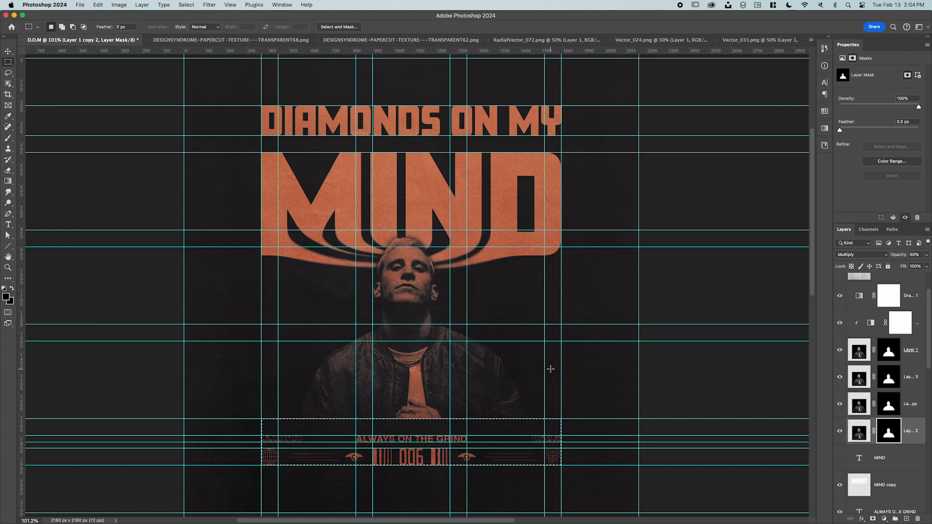
key("super+d")
key("super+semicolon")
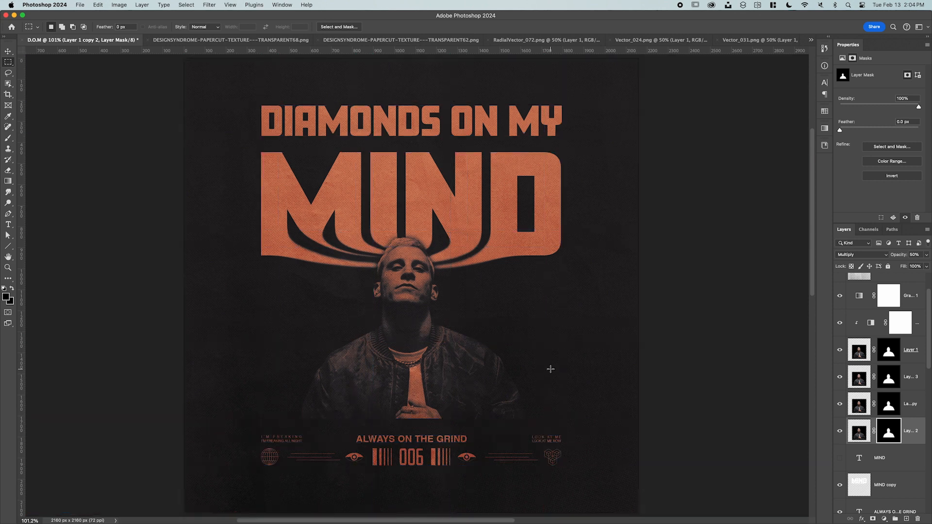